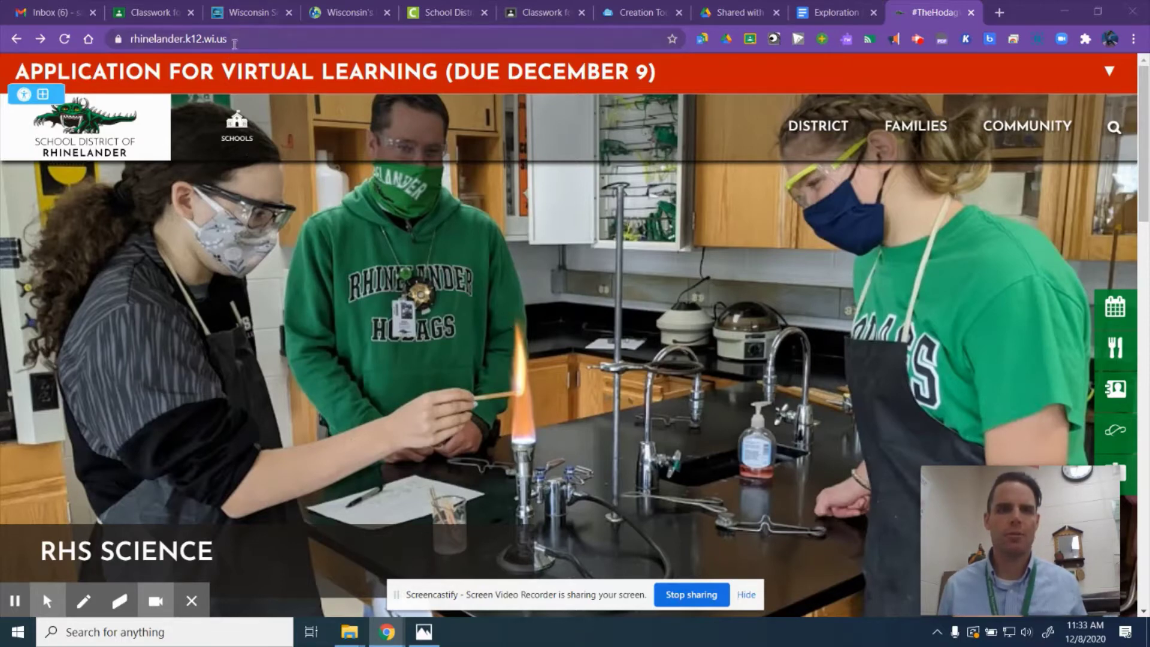
- Go from the district site through Schools > James Williams Middle School to the JWMS Library Media Center page
left_click(129, 36)
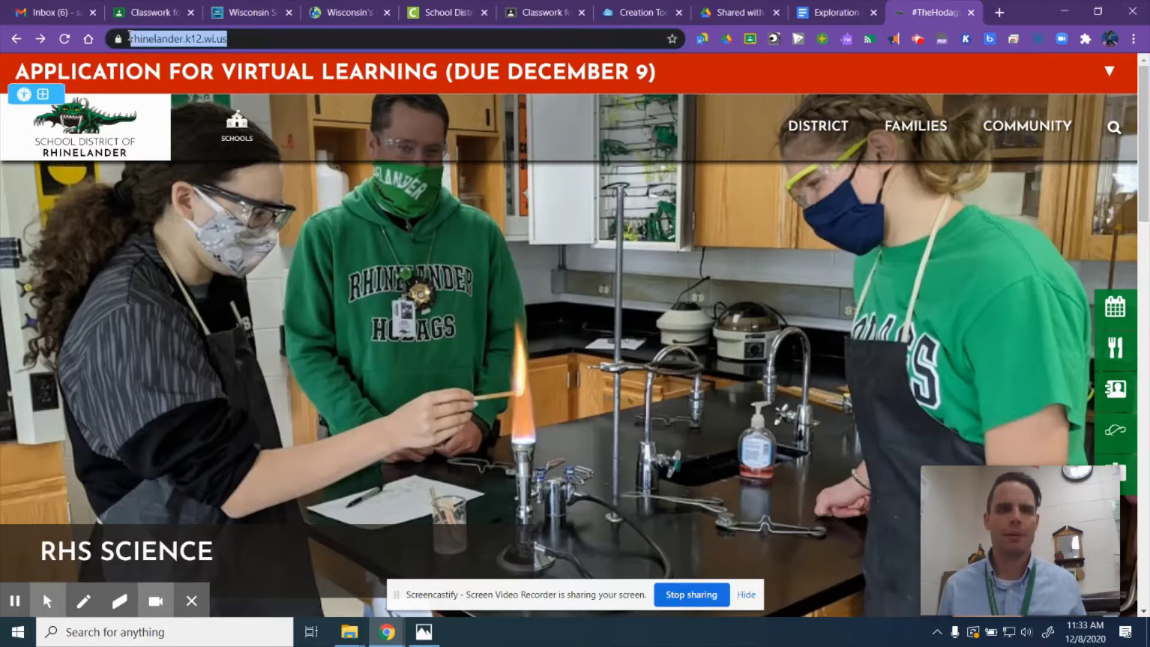
left_click(236, 122)
left_click(295, 144)
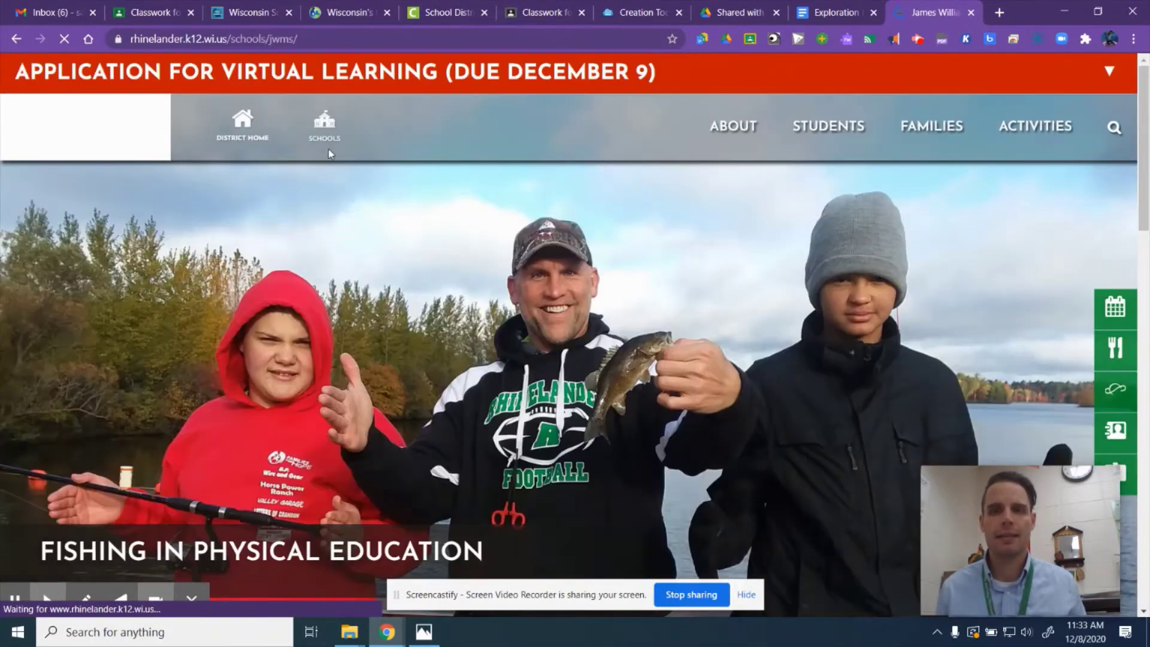
mouse_move(829, 132)
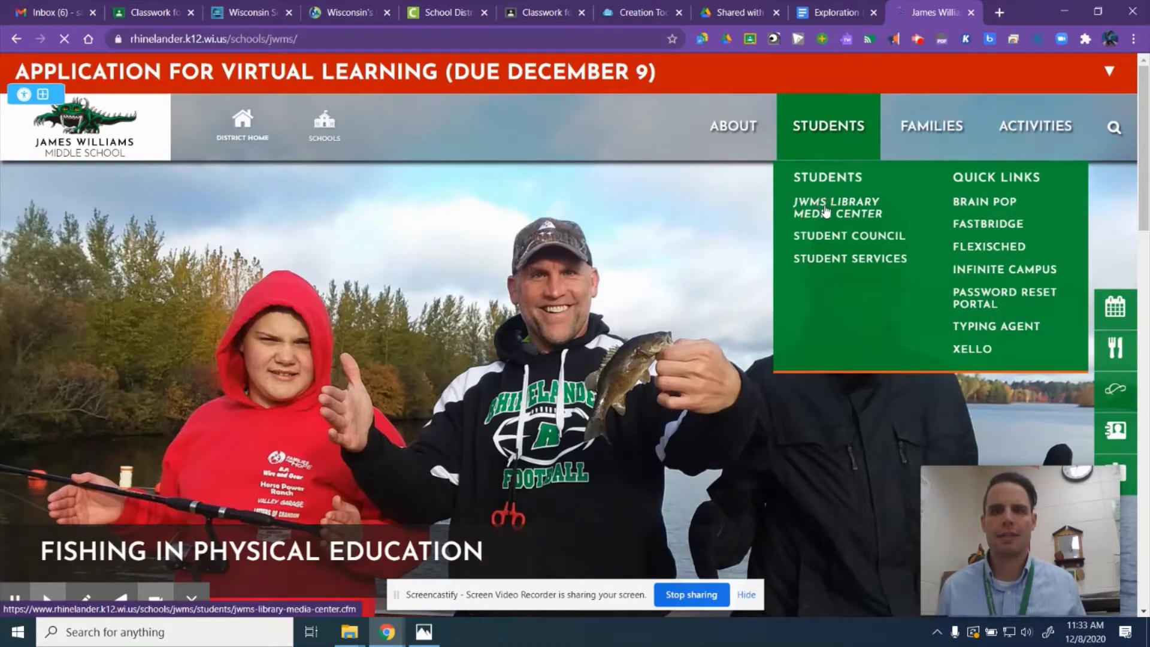
left_click(825, 211)
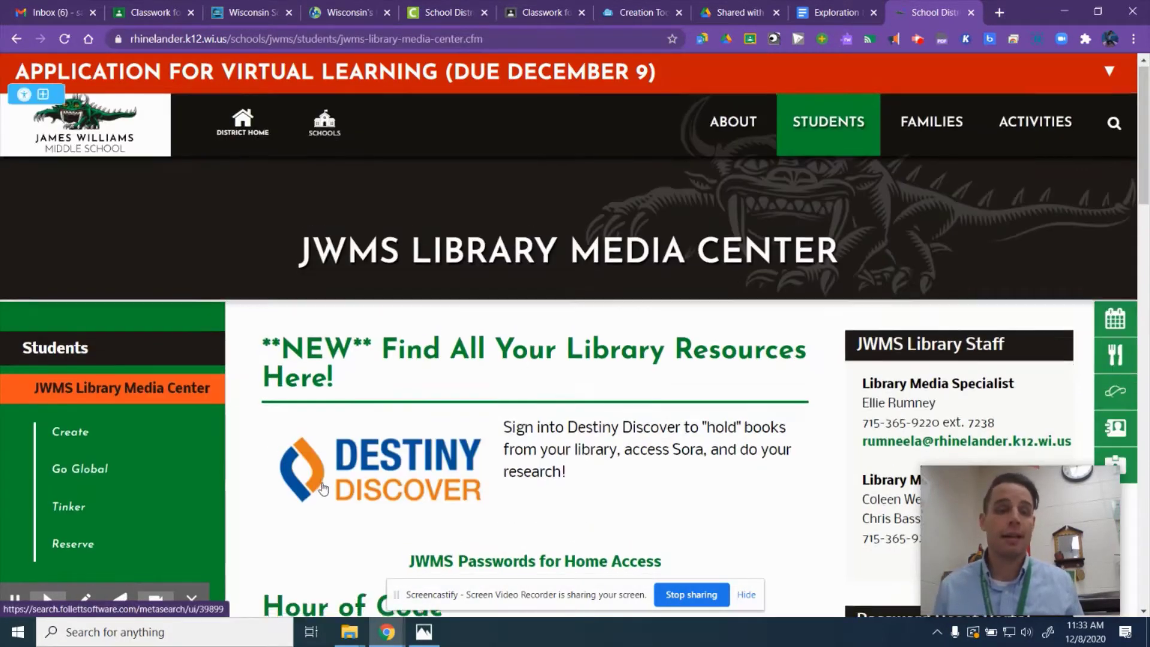
scroll(324, 487, "down", 2)
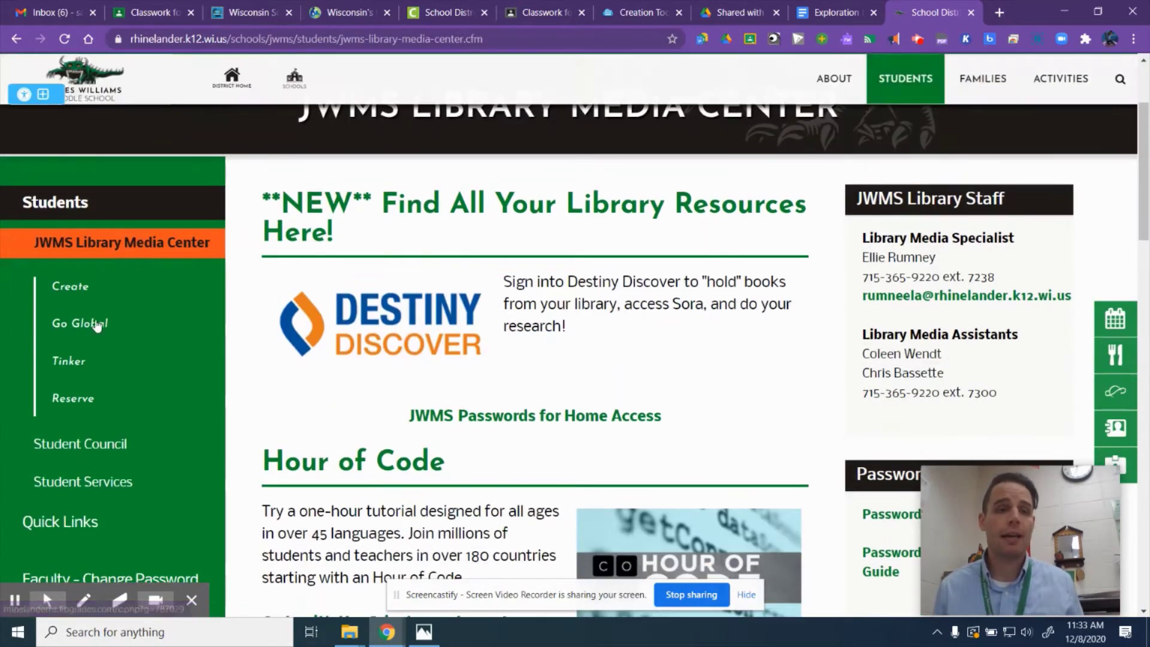
- Open the Create guide in the sidebar, browse its tools, and follow the Book Creator logo to bookcreator.com
left_click(74, 296)
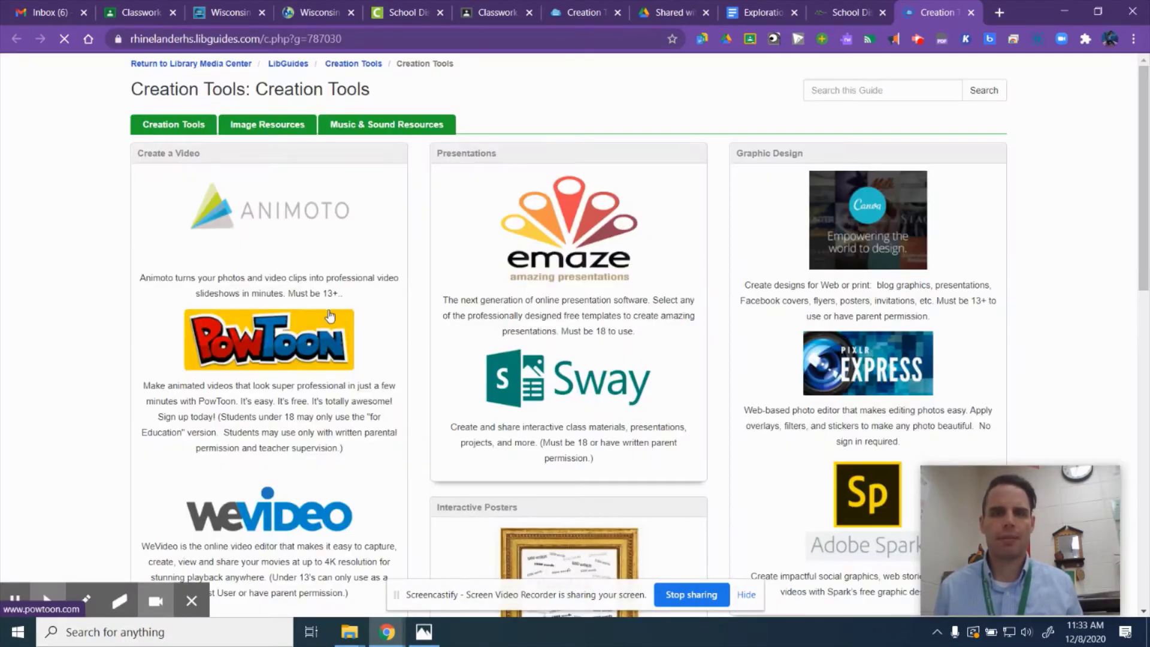
scroll(362, 321, "down", 10)
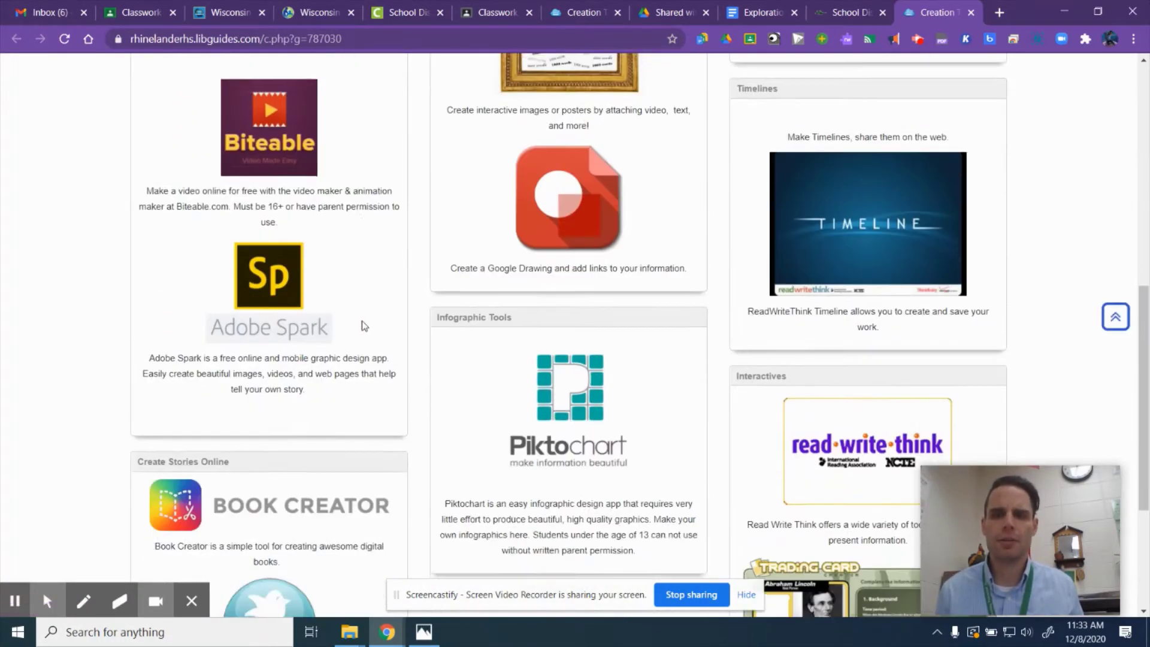
scroll(363, 325, "down", 3)
scroll(363, 325, "up", 7)
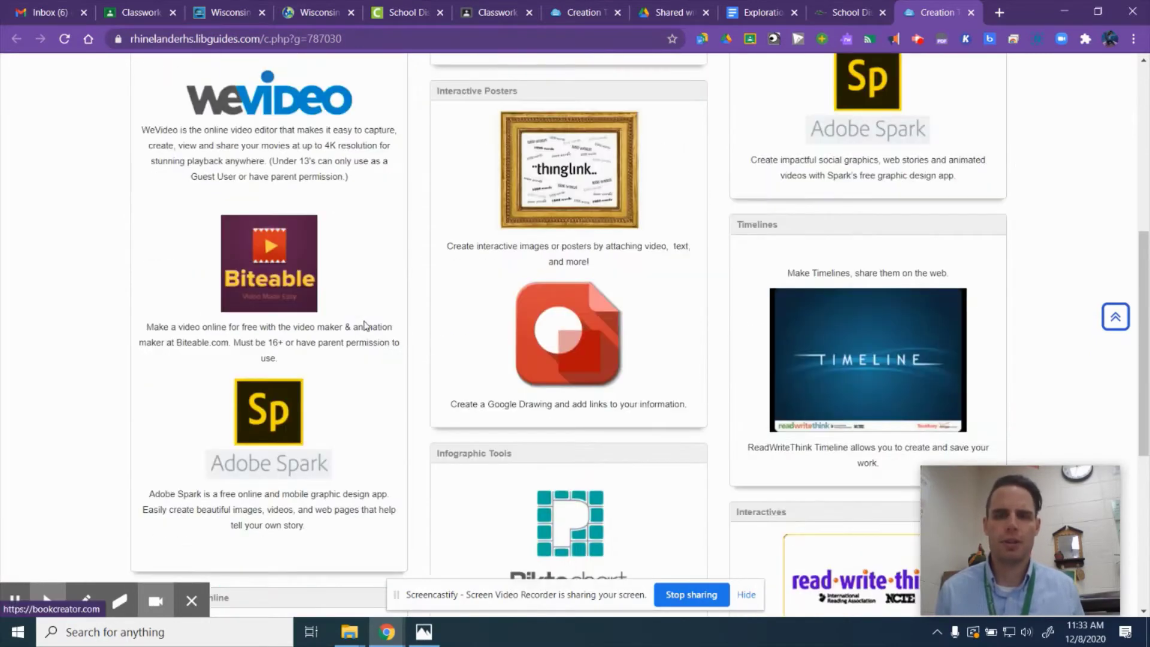
scroll(363, 325, "up", 7)
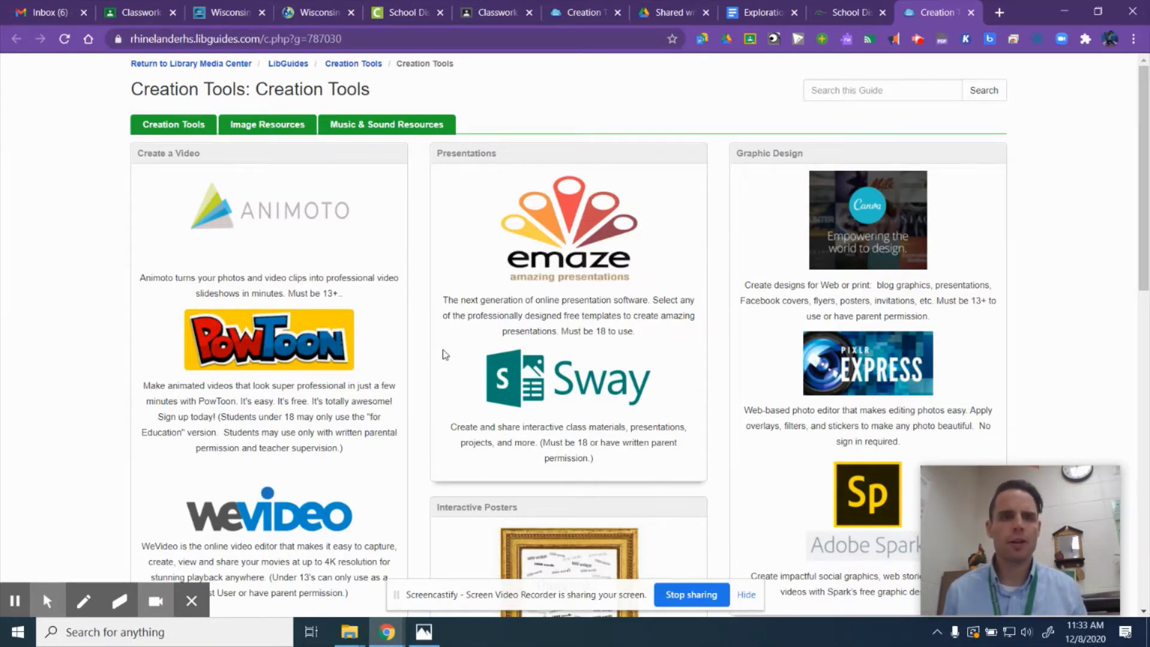
scroll(445, 354, "down", 8)
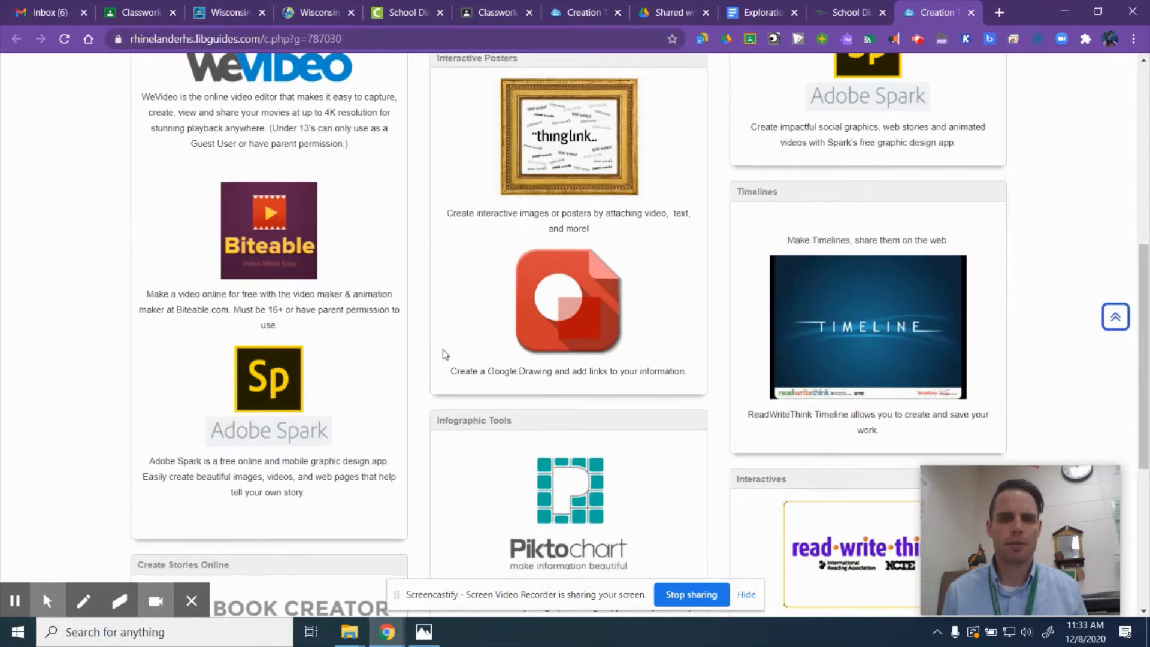
scroll(445, 354, "down", 5)
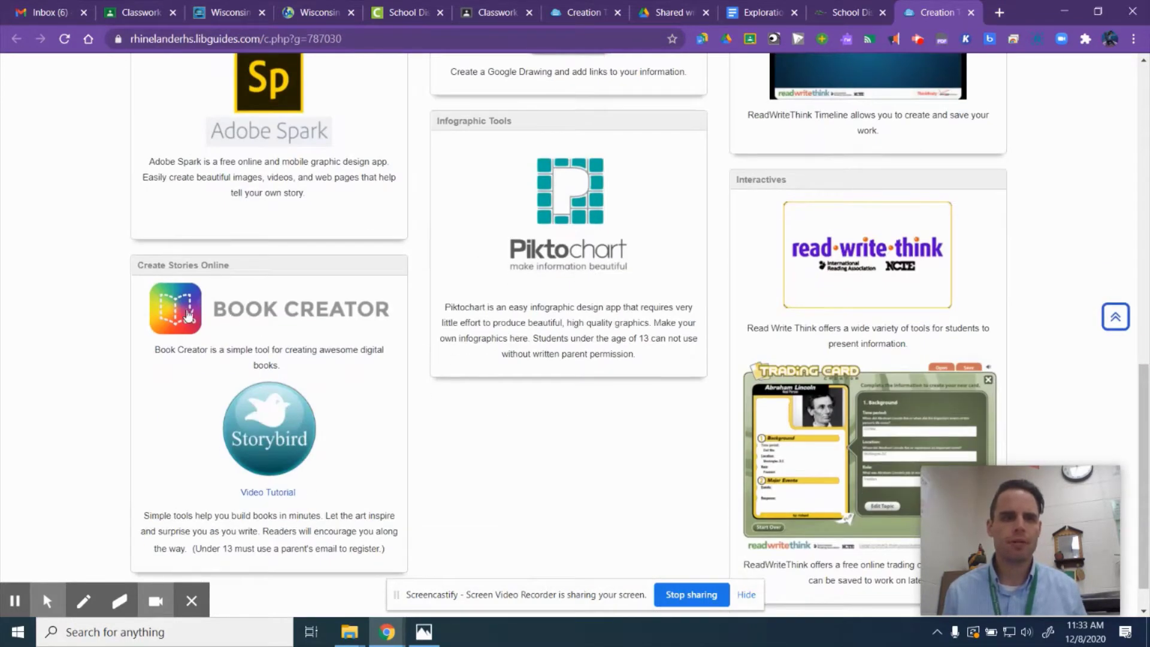
left_click(244, 312)
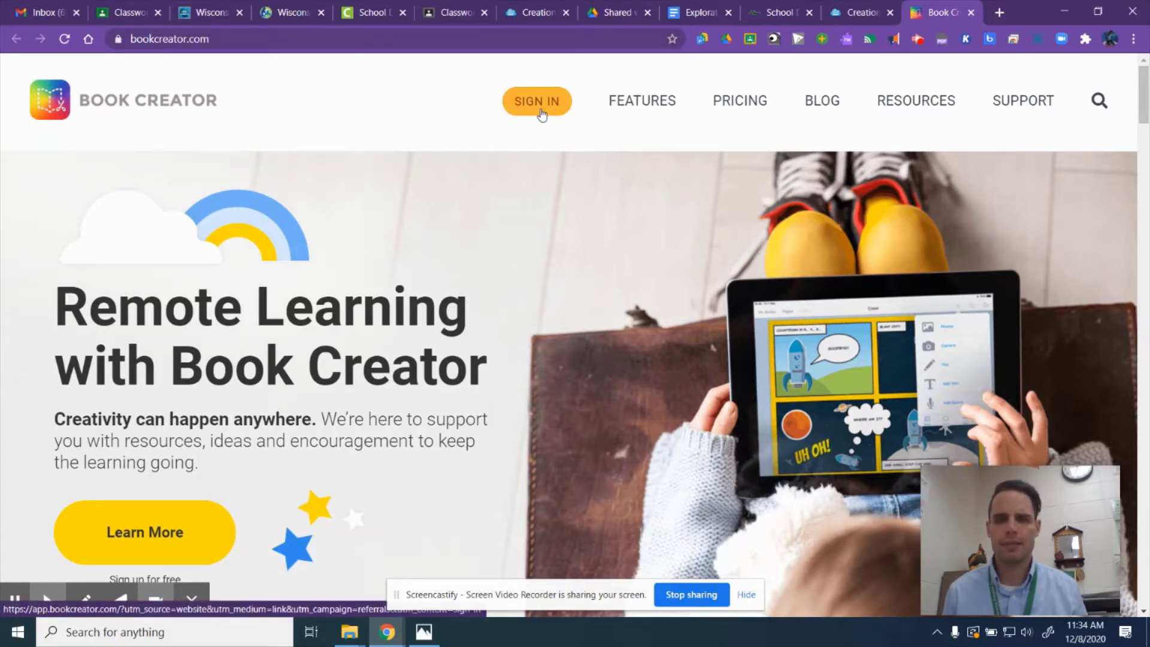
- Sign in through the Teacher sign-in option with Google, choosing the school account
left_click(540, 111)
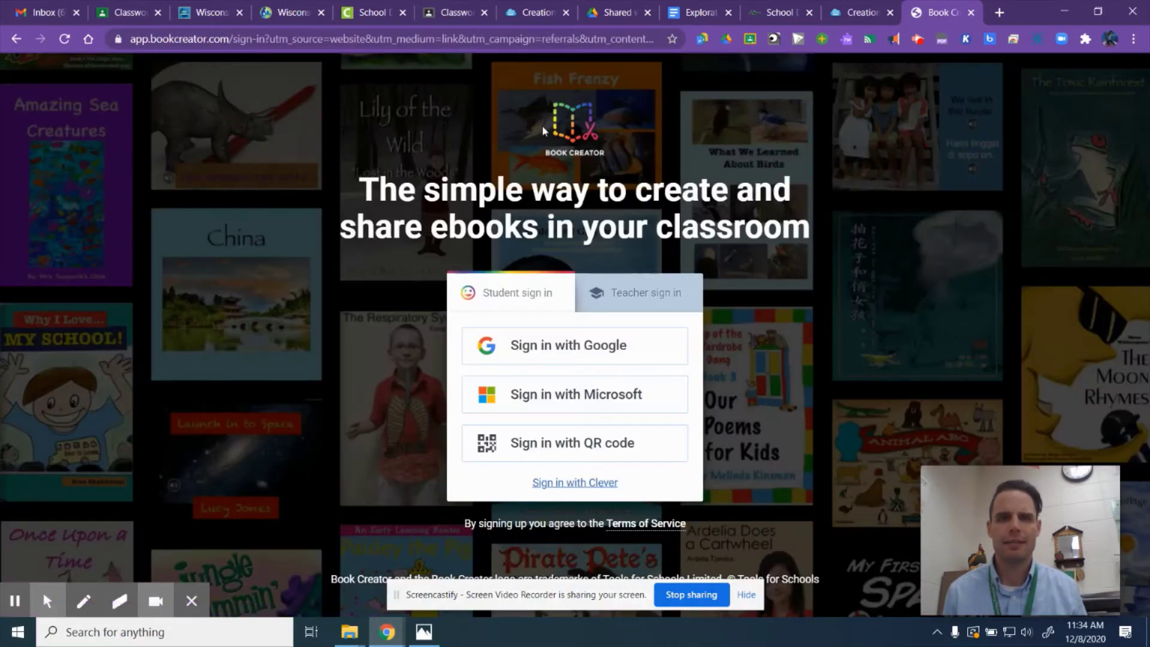
left_click(543, 348)
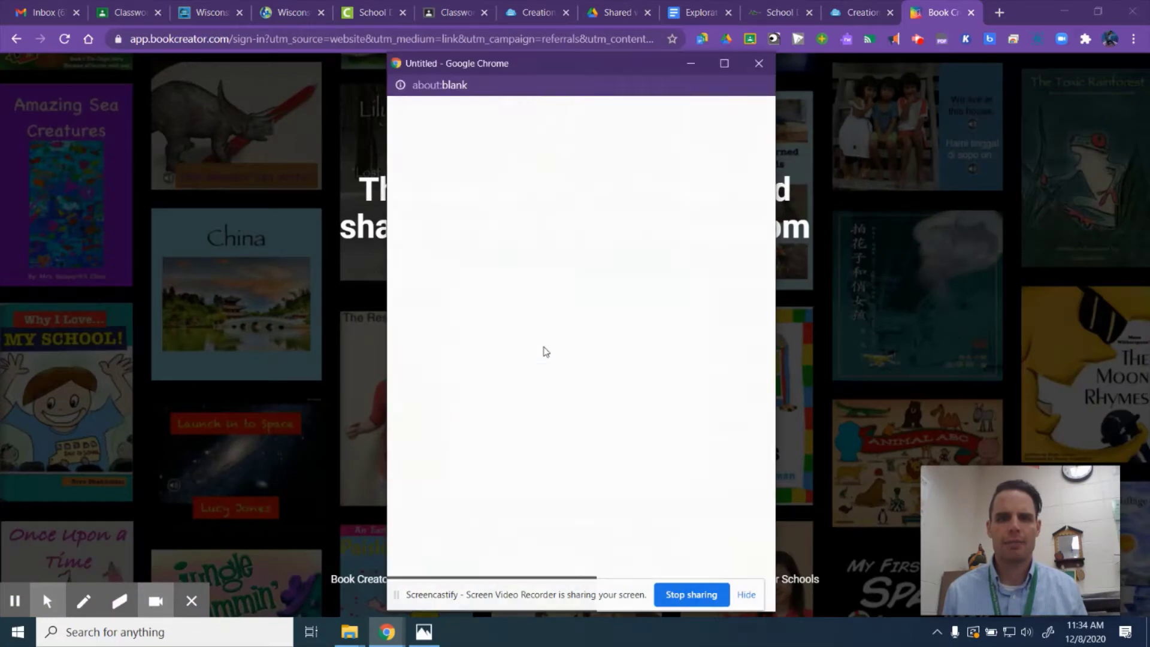
left_click(755, 63)
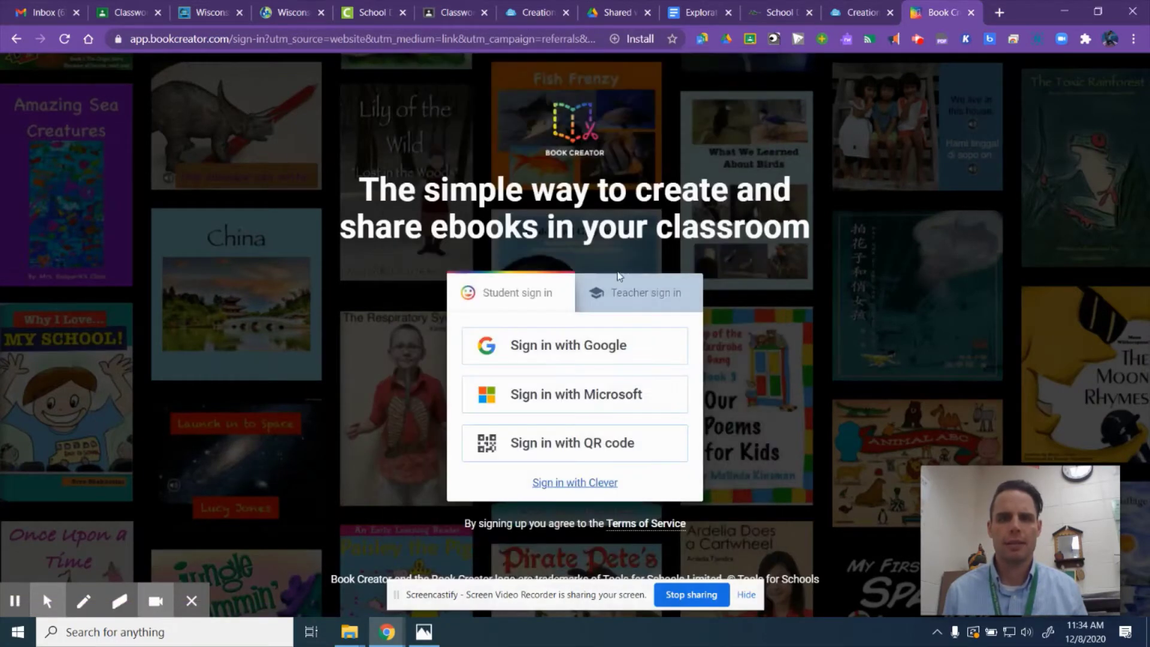
left_click(610, 300)
left_click(559, 346)
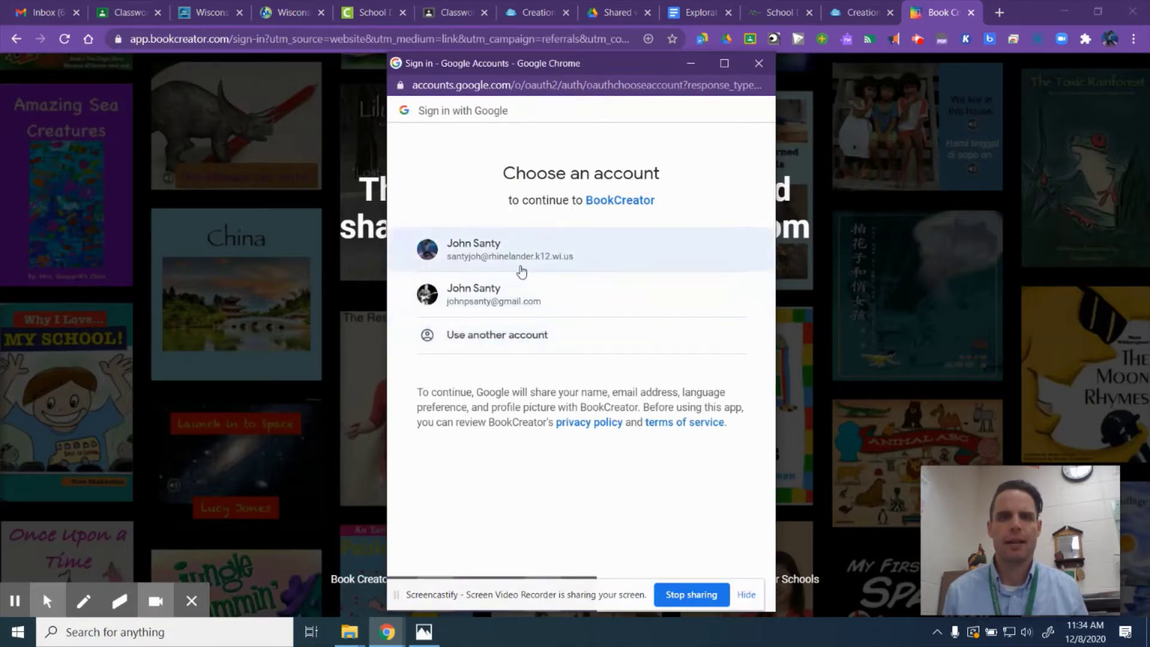
left_click(521, 258)
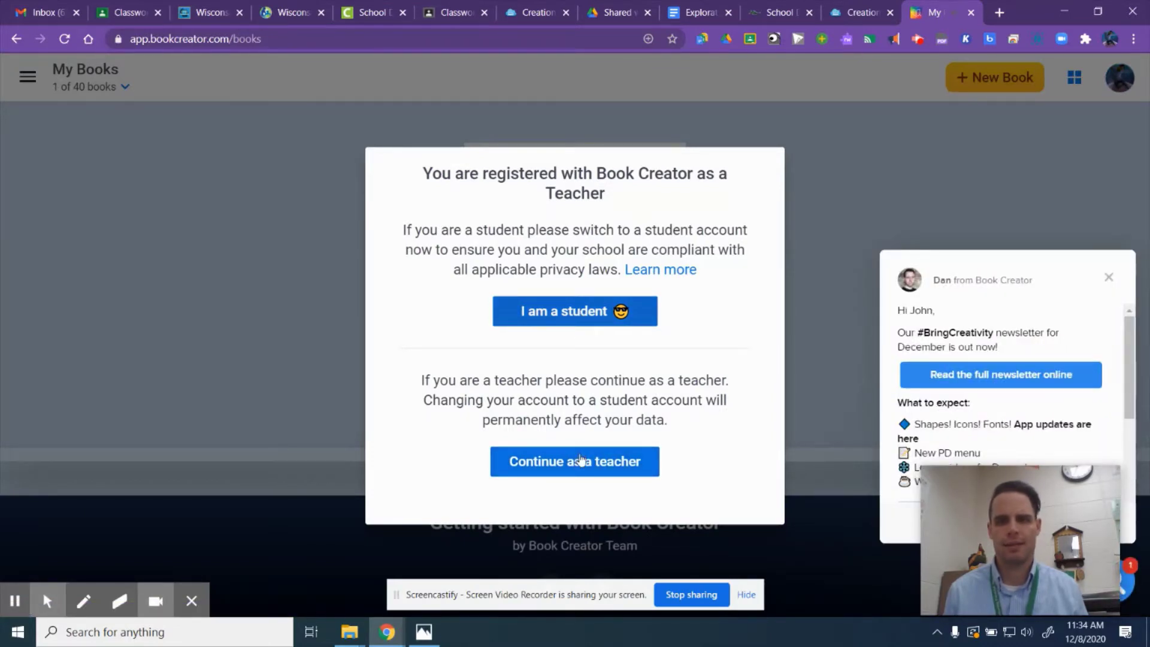
- Continue as a teacher, dismiss the newsletter popup, and create a new Square 1:1 book
left_click(580, 458)
left_click(1111, 278)
left_click(594, 308)
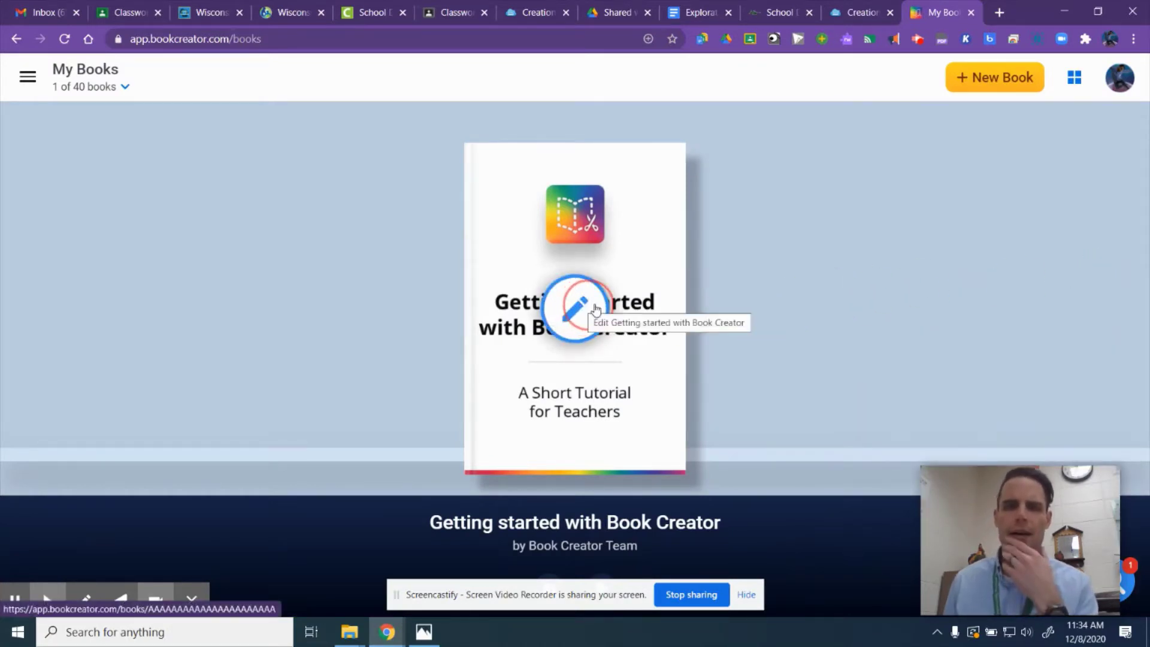
left_click(585, 313)
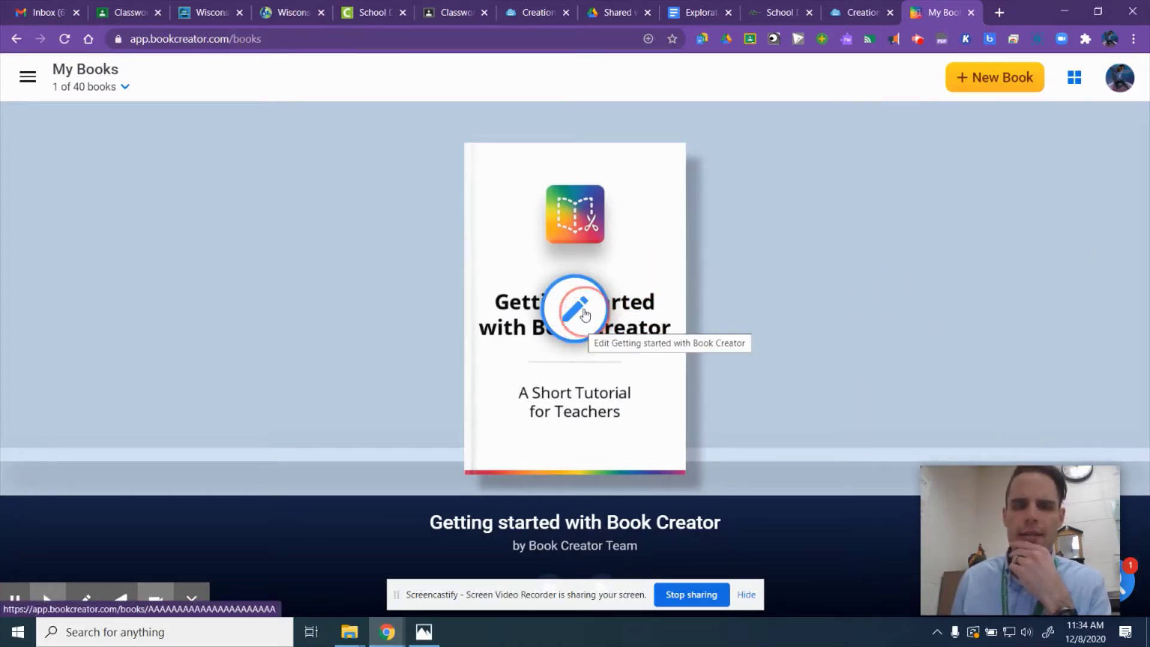
left_click(968, 161)
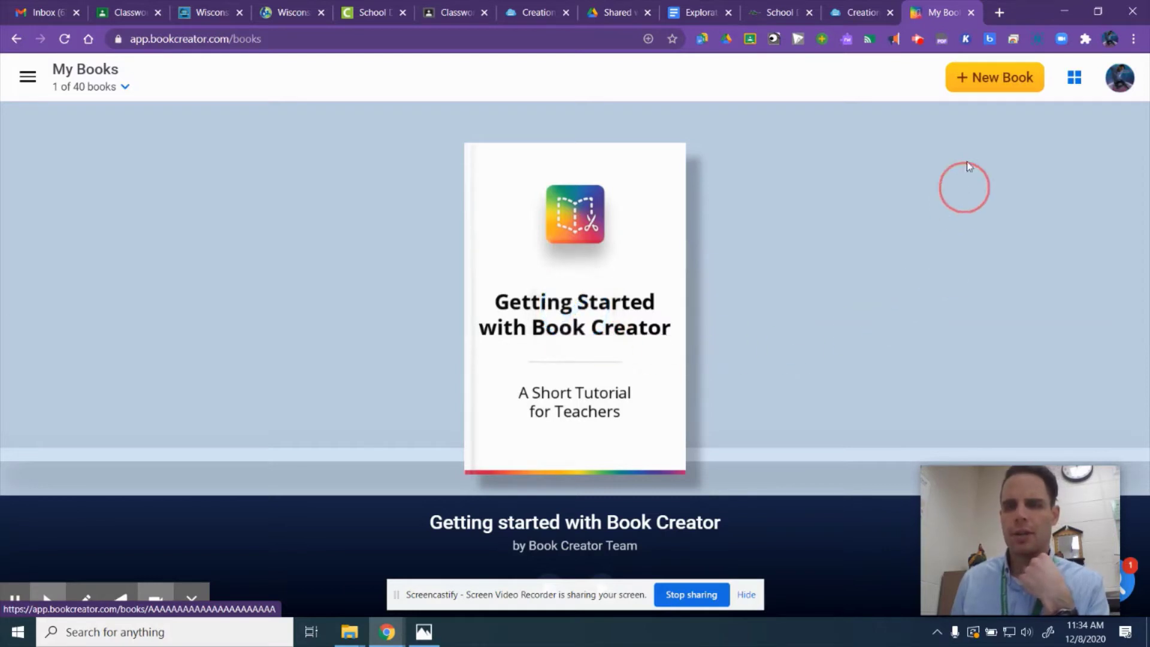
left_click(982, 77)
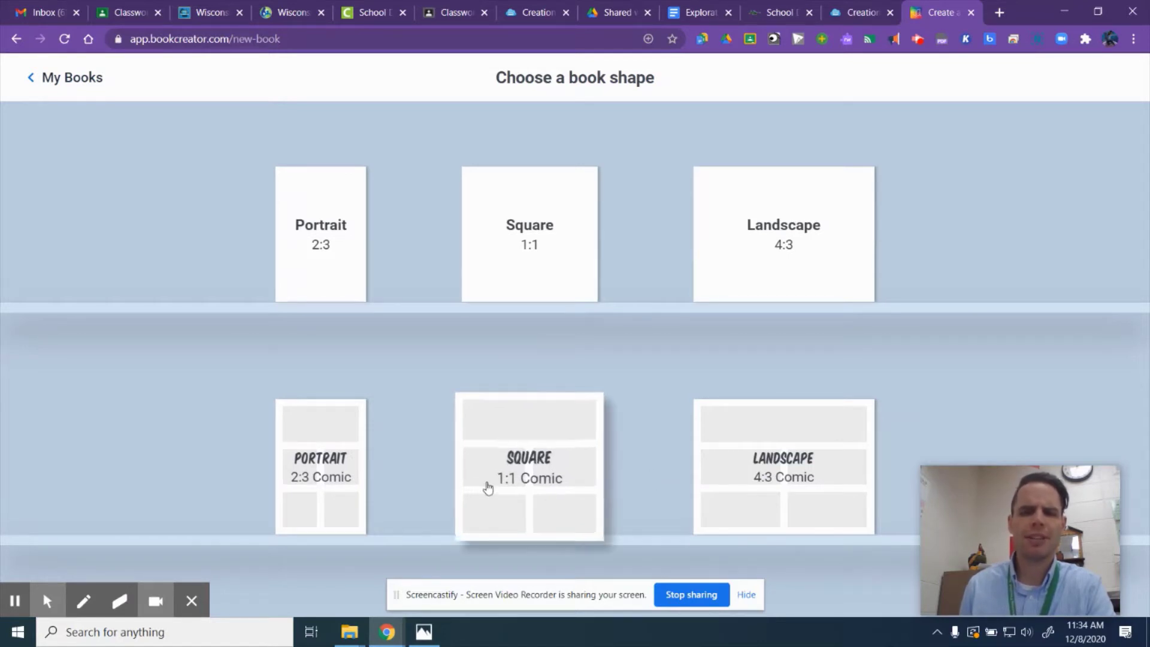
left_click(531, 274)
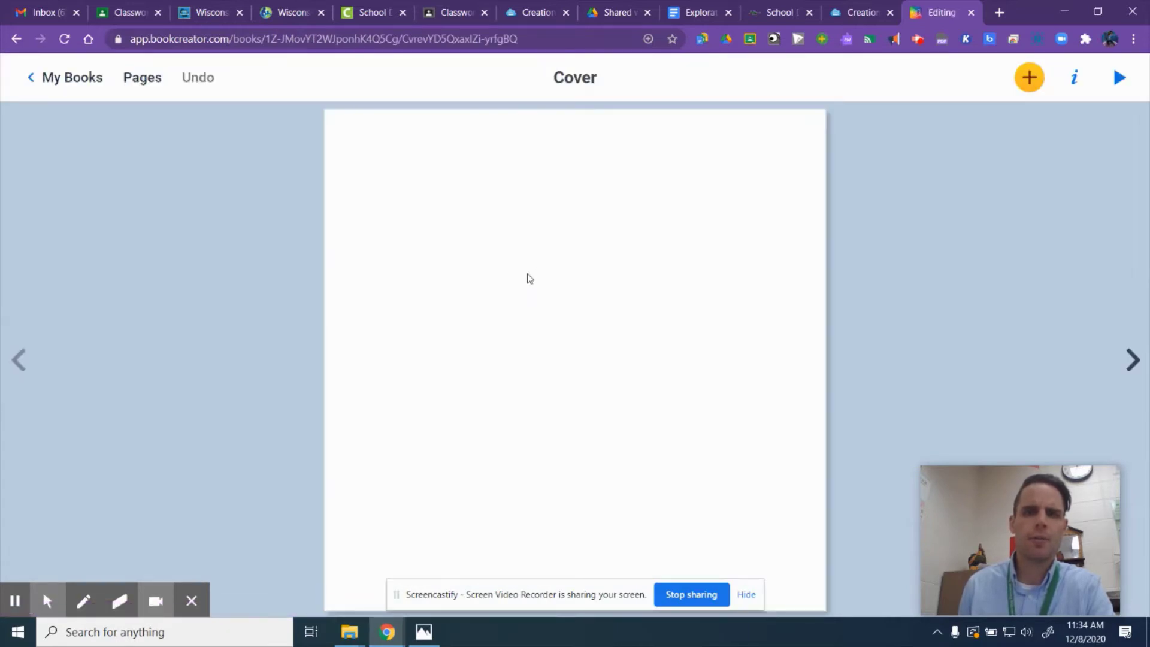
- Try the Import media option from the add menu, then close it without importing
left_click(1029, 78)
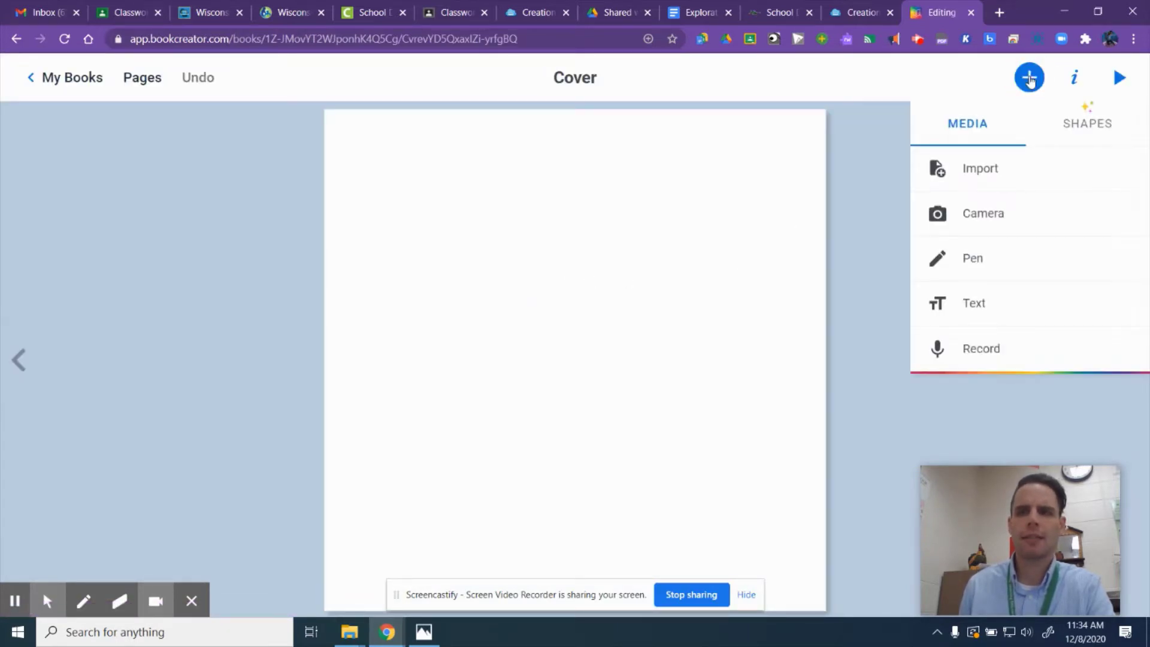
left_click(993, 168)
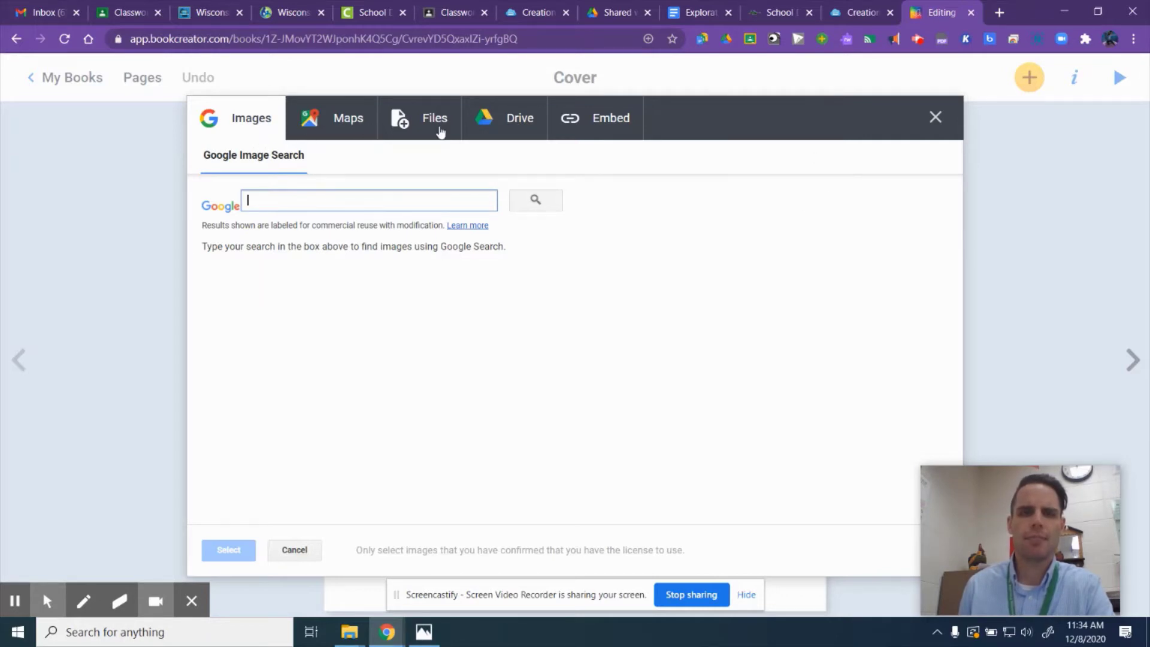
left_click(948, 125)
- Allow camera access, take a webcam picture, and use it on the cover page
left_click(1028, 78)
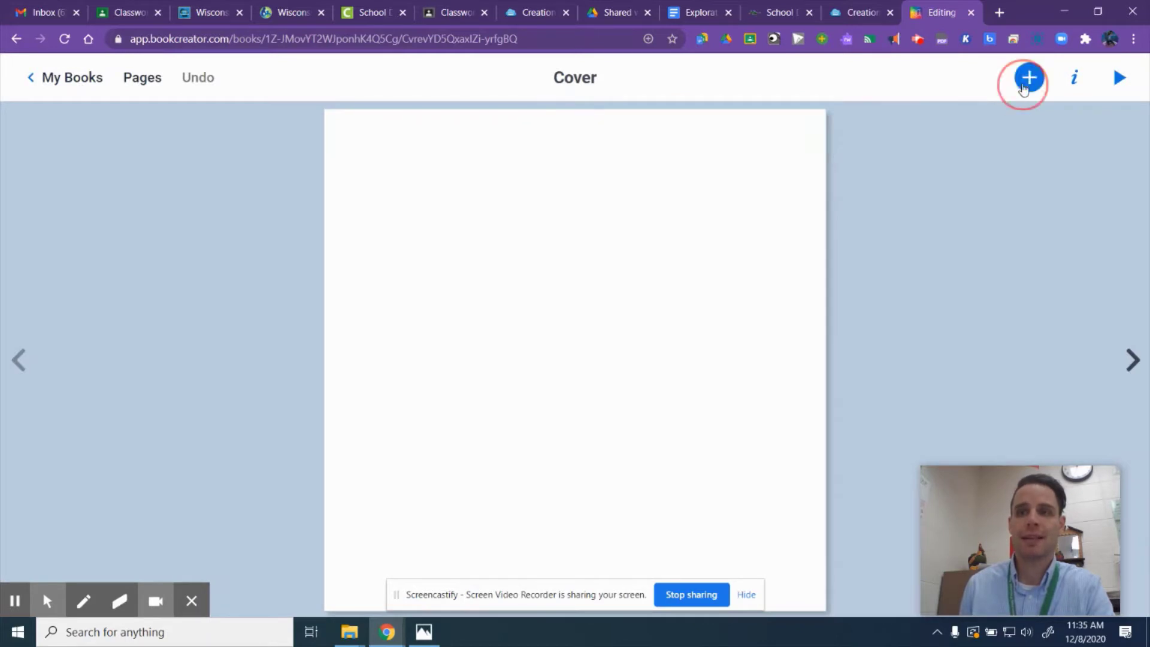
left_click(986, 231)
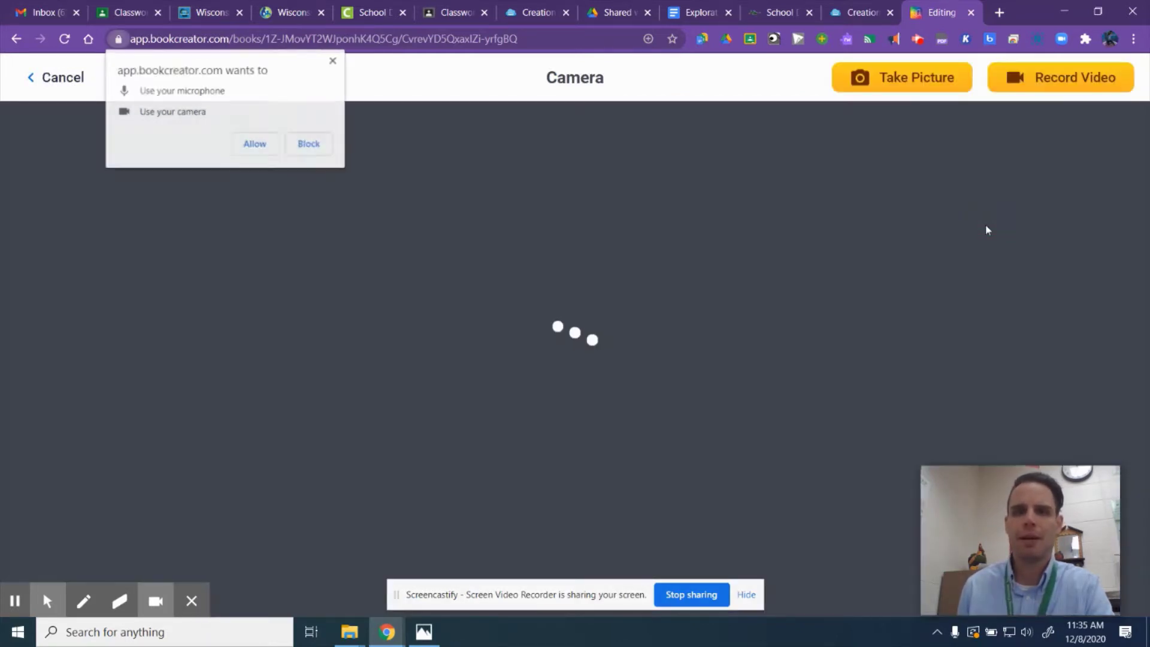
left_click(247, 145)
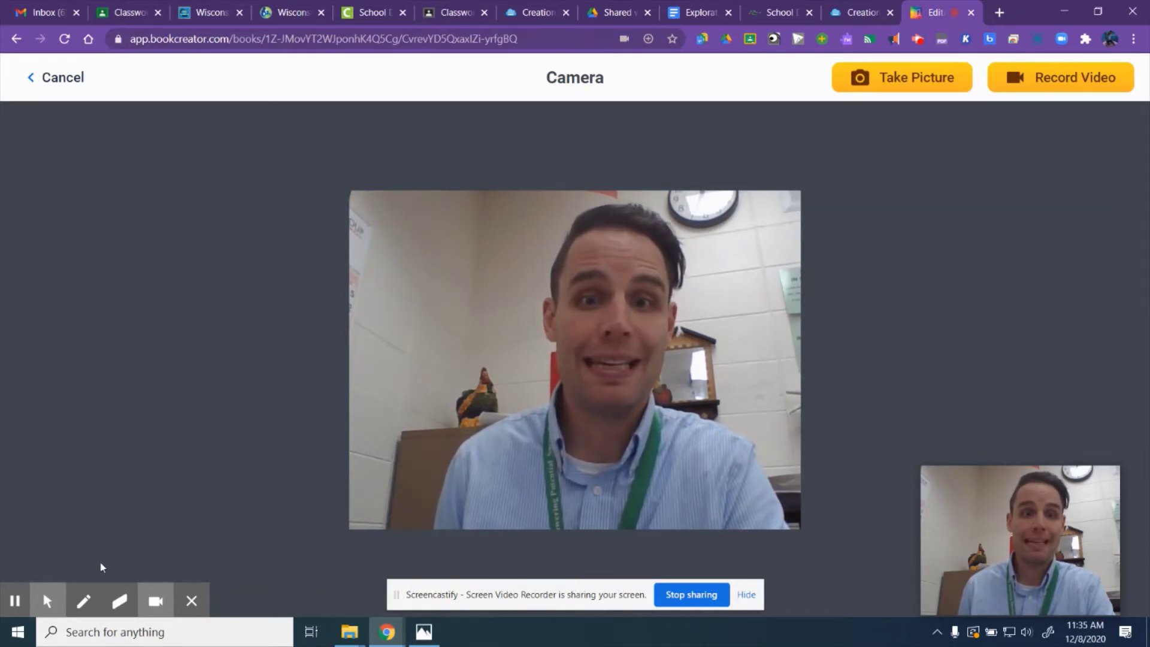
left_click(861, 84)
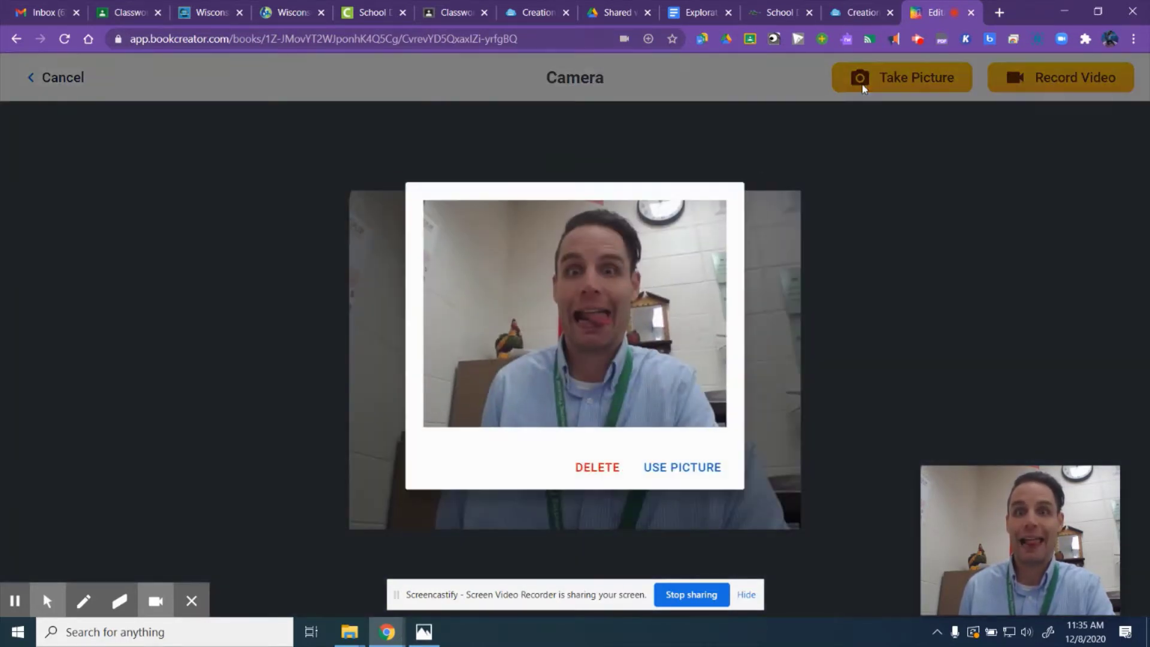
left_click(683, 472)
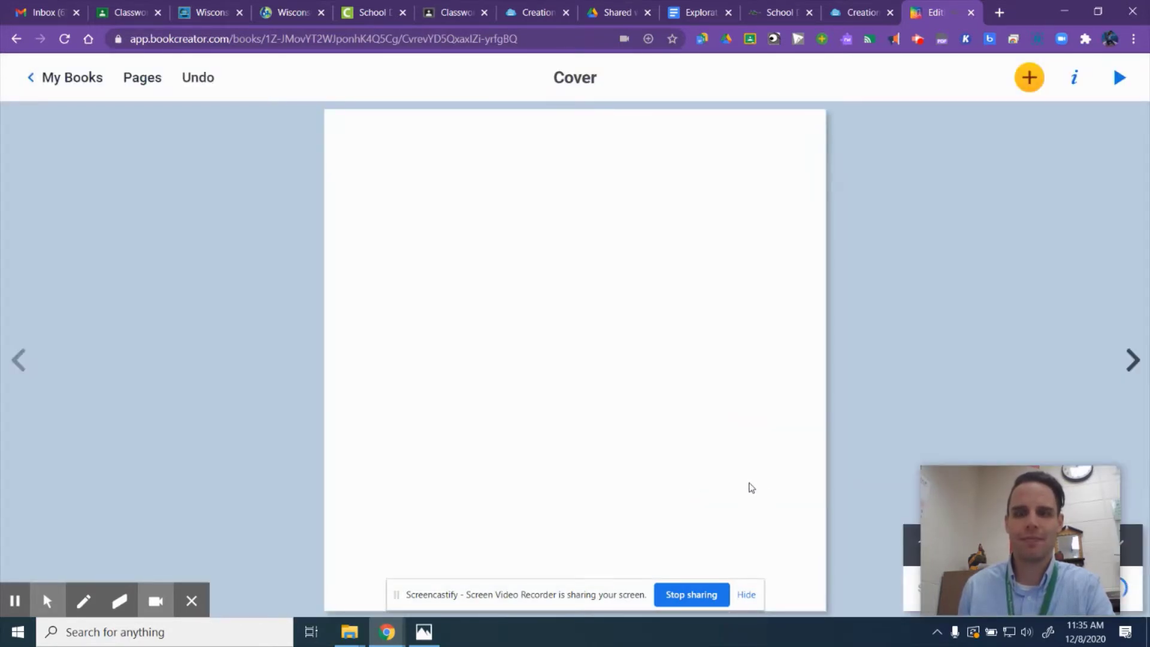
- Draw a U-shaped smile on the photo with the thickest pen, undo the stray dot, and finish drawing
left_click_drag(954, 519, 919, 423)
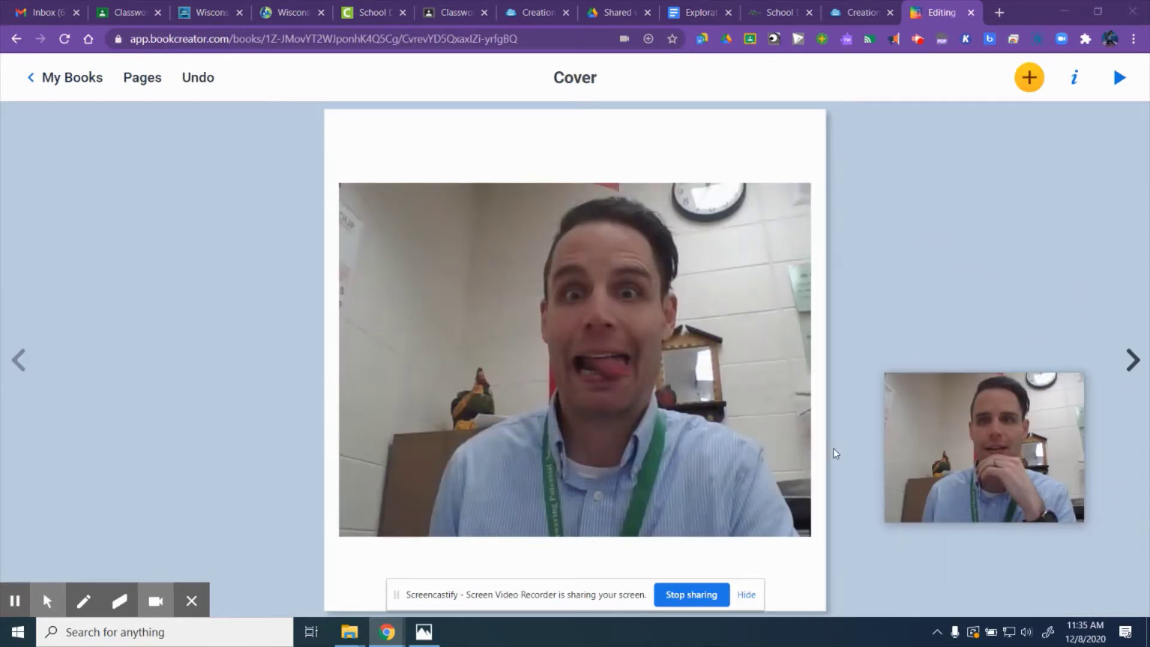
left_click(1028, 77)
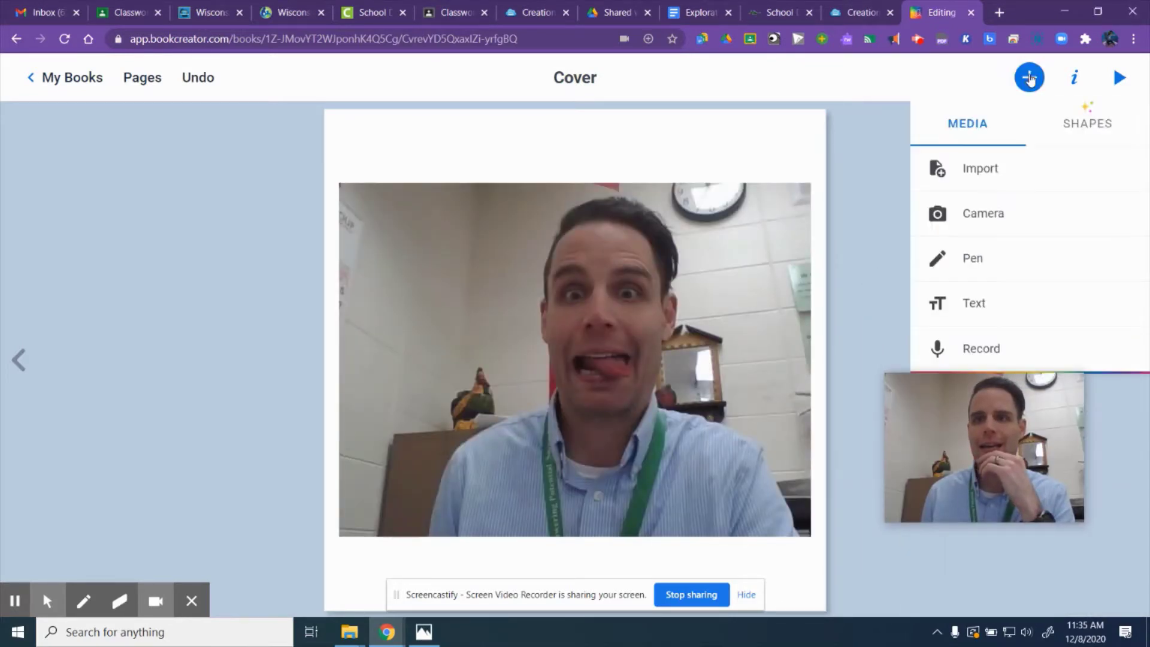
left_click(996, 275)
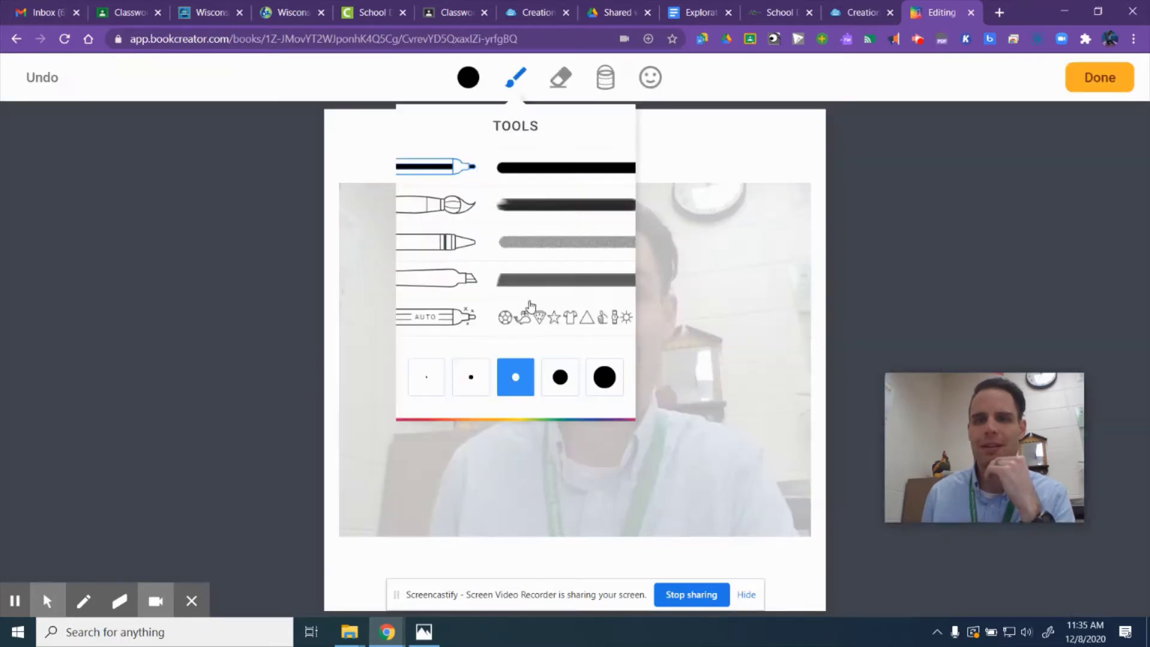
left_click(600, 377)
mouse_move(693, 295)
left_mouse_down()
mouse_move(655, 374)
mouse_move(509, 298)
left_mouse_up()
left_click(604, 307)
key("ctrl+z")
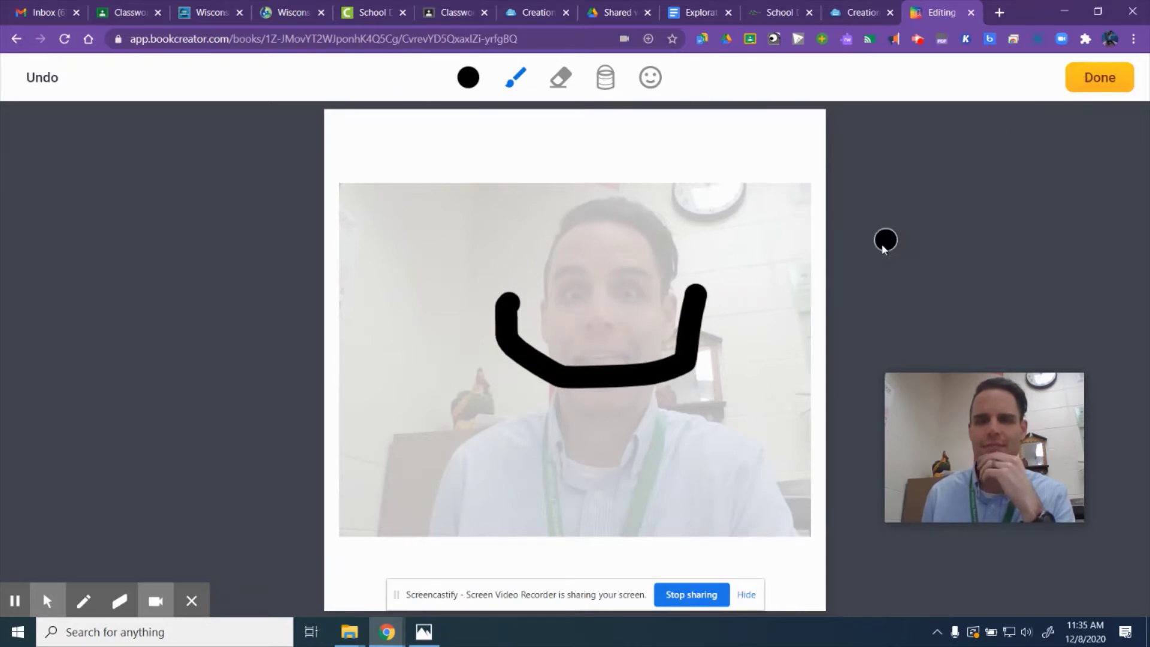
left_click(1104, 79)
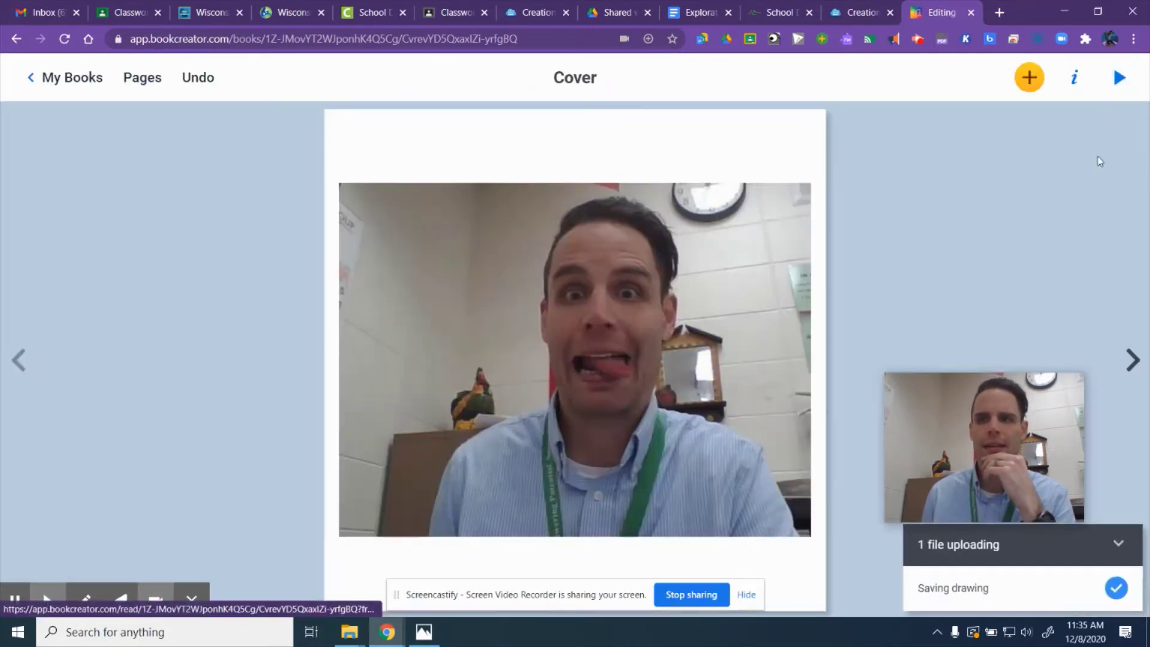
- Flip between the cover and the next page to review the book
left_click(1135, 361)
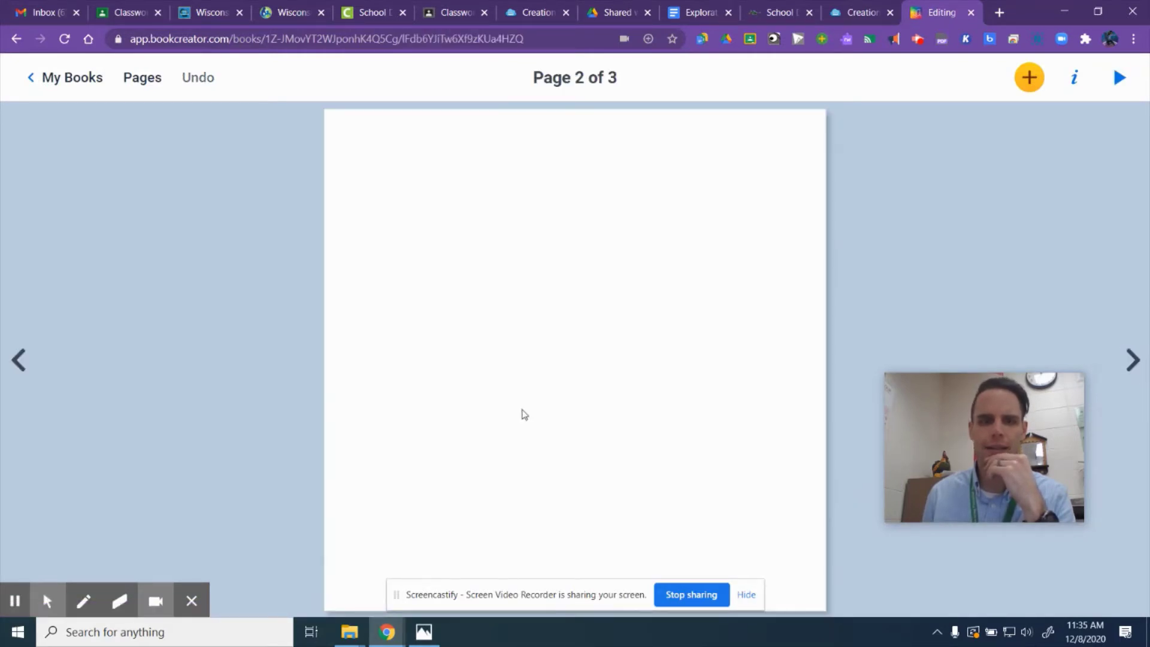
left_click(18, 361)
left_click(1135, 361)
left_click(19, 361)
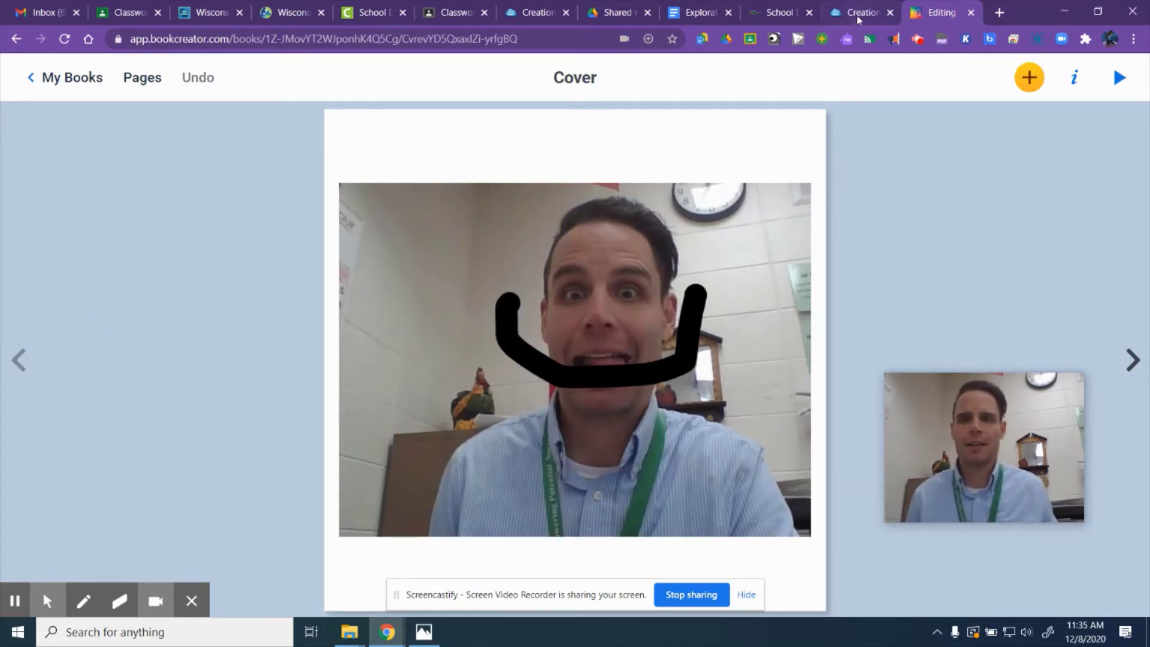
left_click(958, 15)
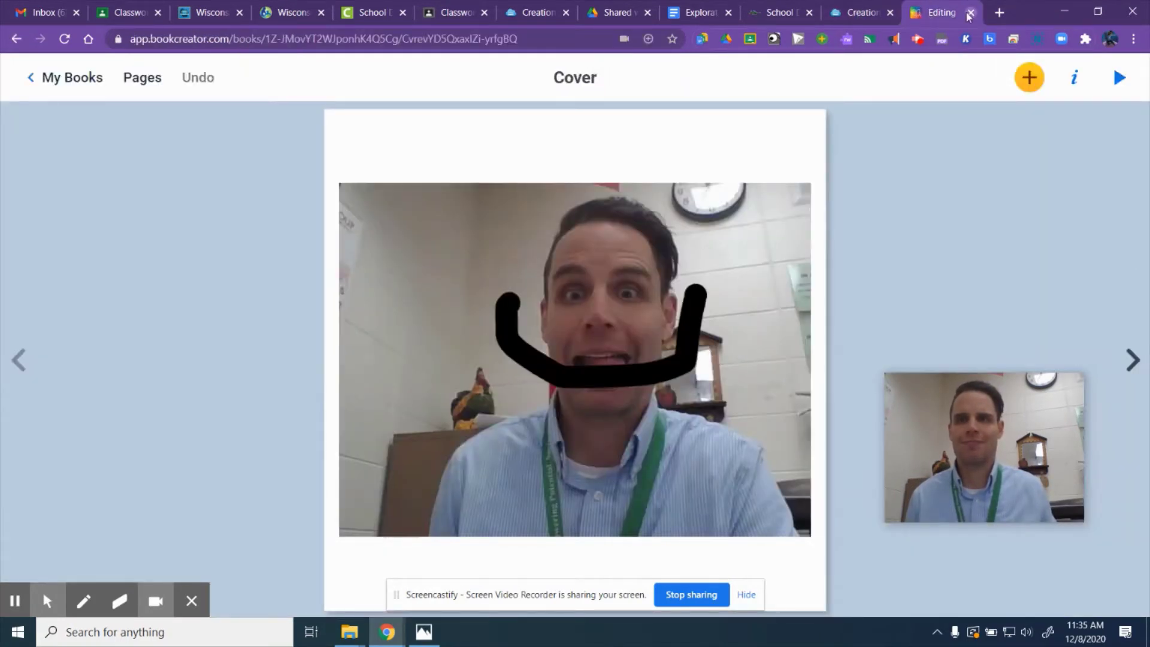
- Close the Book Creator Editing tab and browse the Creation Tools guide's Animoto, Emaze, Sway and Canva listings
left_click(969, 14)
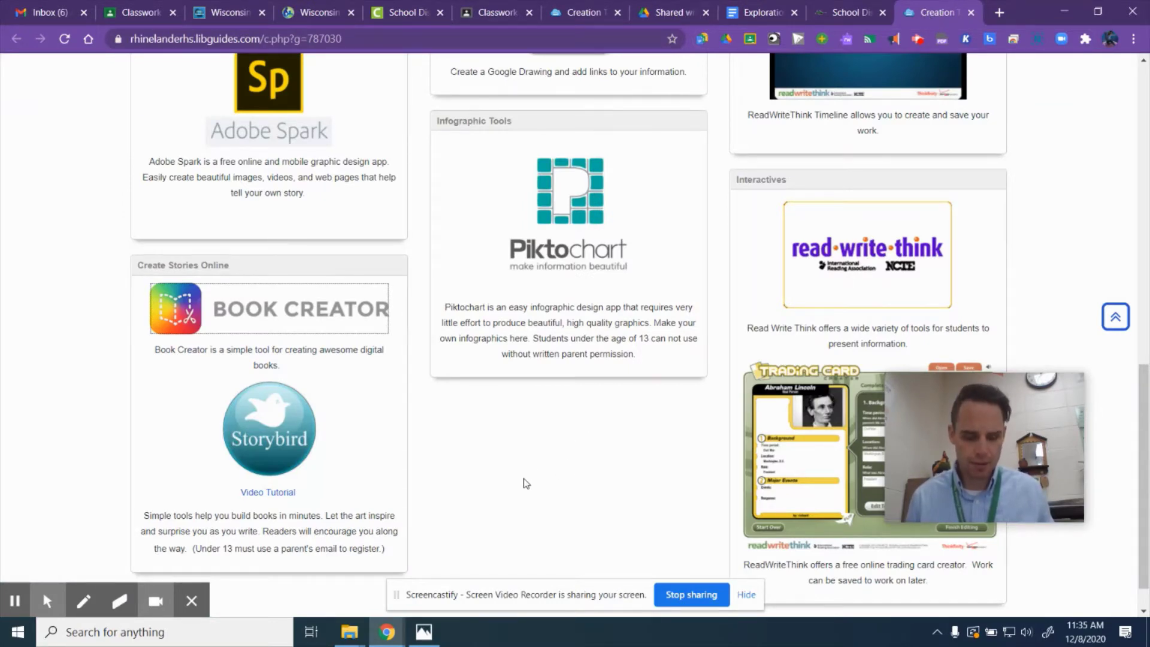
scroll(527, 482, "up", 15)
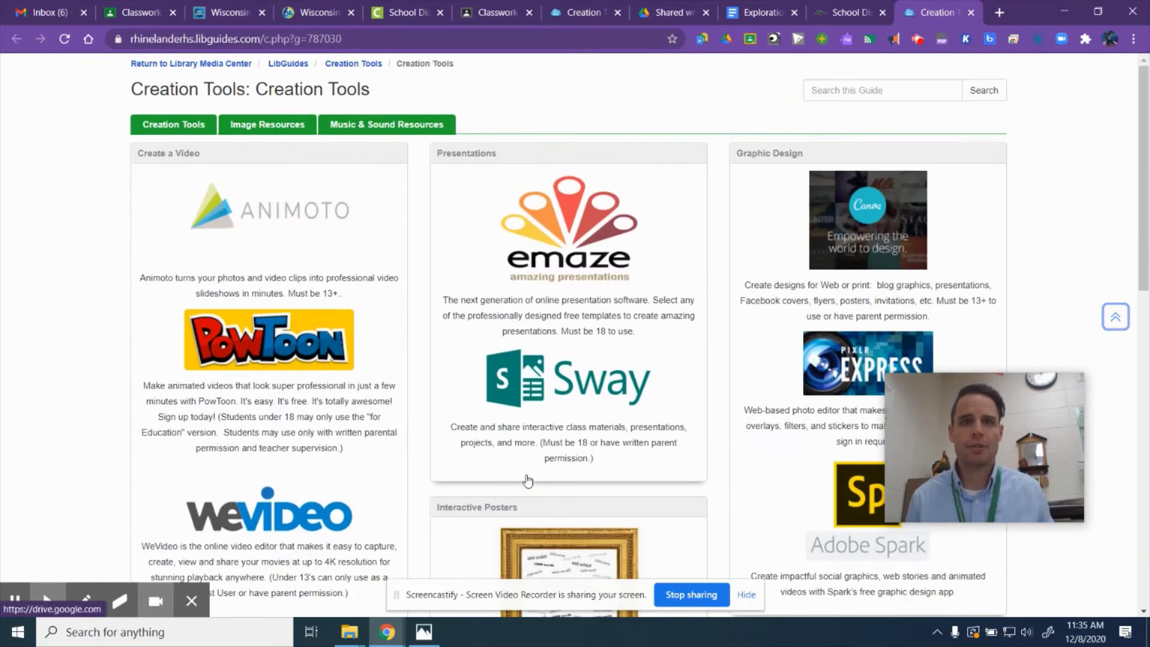
scroll(527, 479, "down", 5)
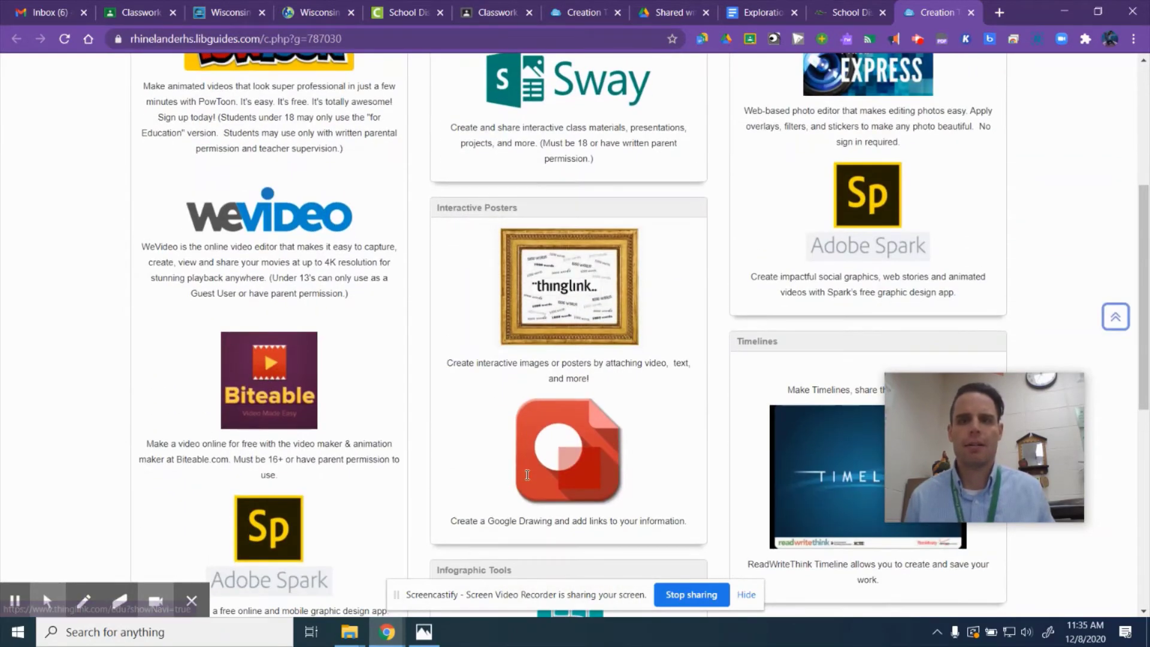
scroll(527, 475, "down", 8)
scroll(524, 477, "up", 7)
scroll(523, 479, "up", 6)
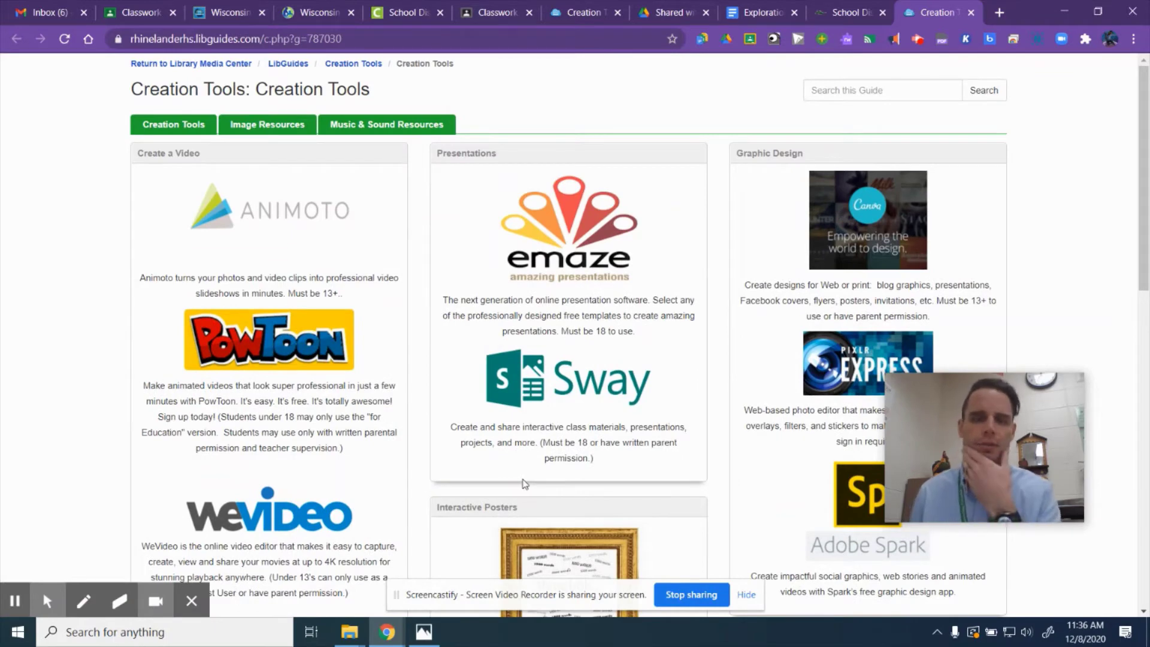
scroll(525, 481, "down", 4)
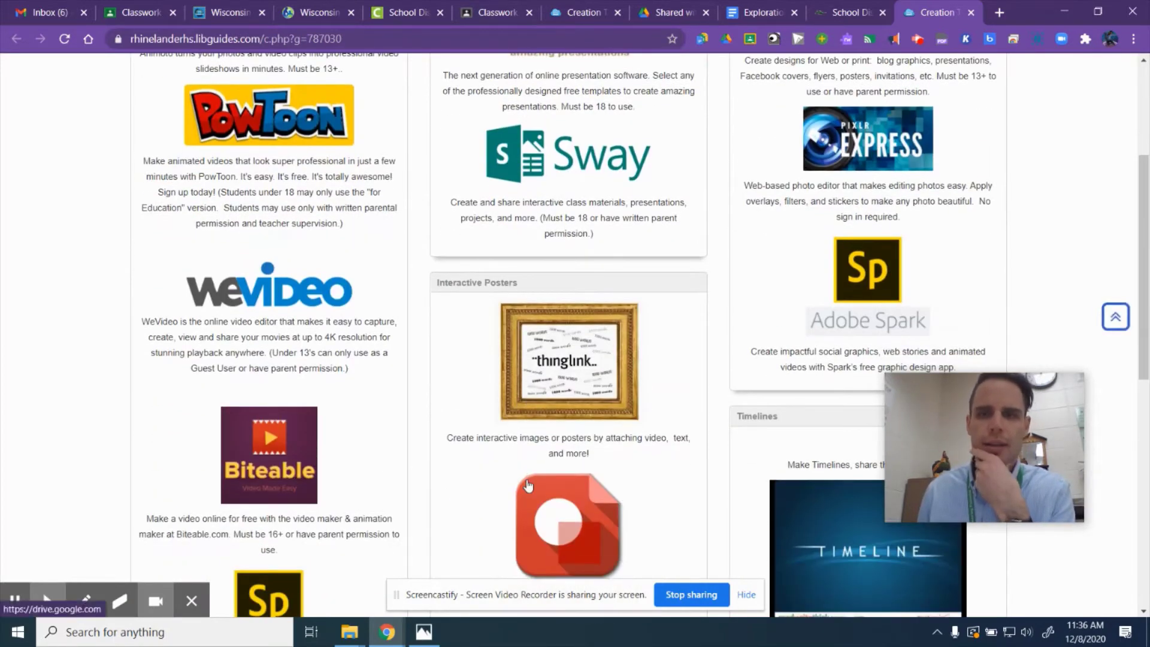
scroll(528, 483, "up", 2)
scroll(529, 484, "up", 2)
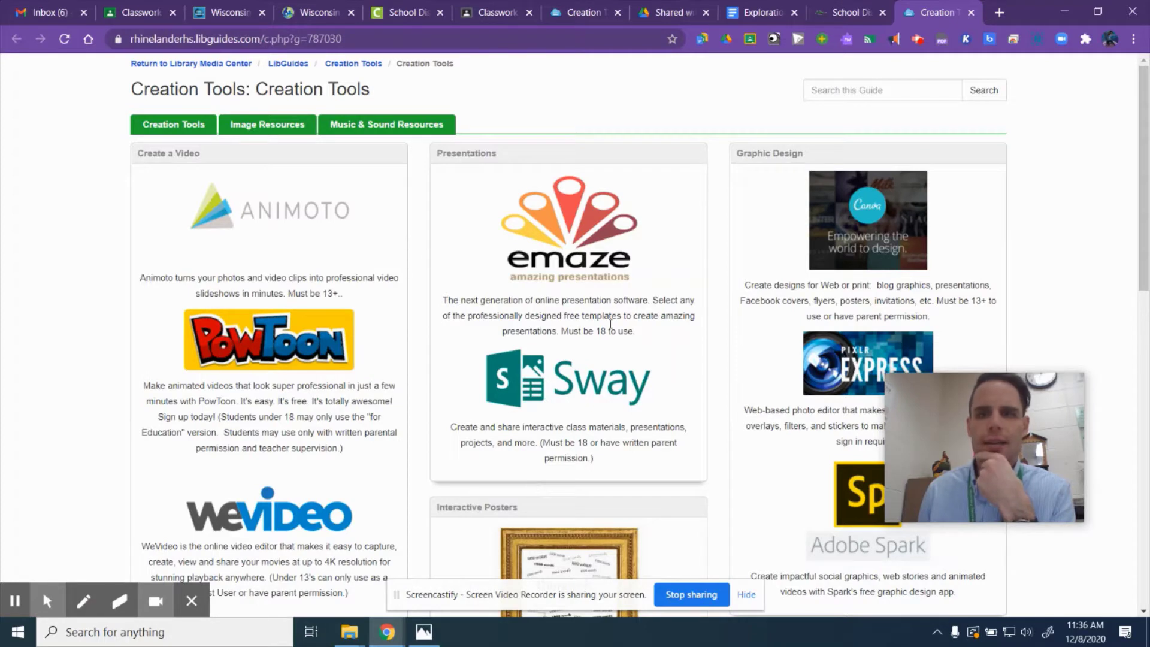
- Open Canva from the guide's Graphic Design listing
left_click(858, 244)
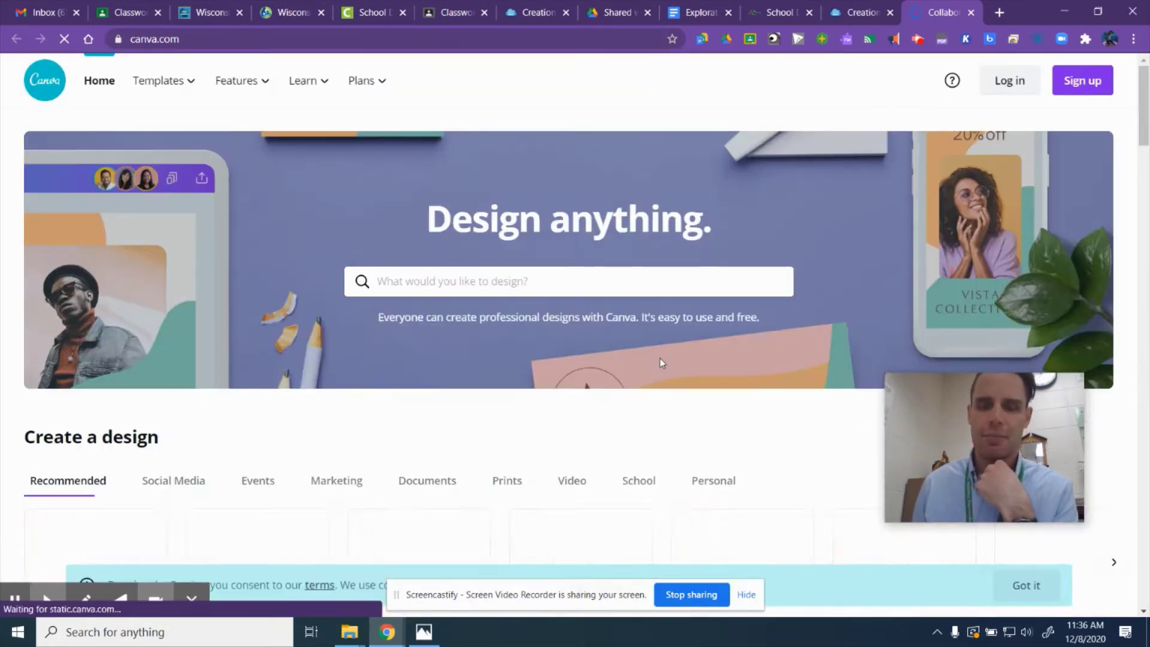
scroll(625, 428, "down", 8)
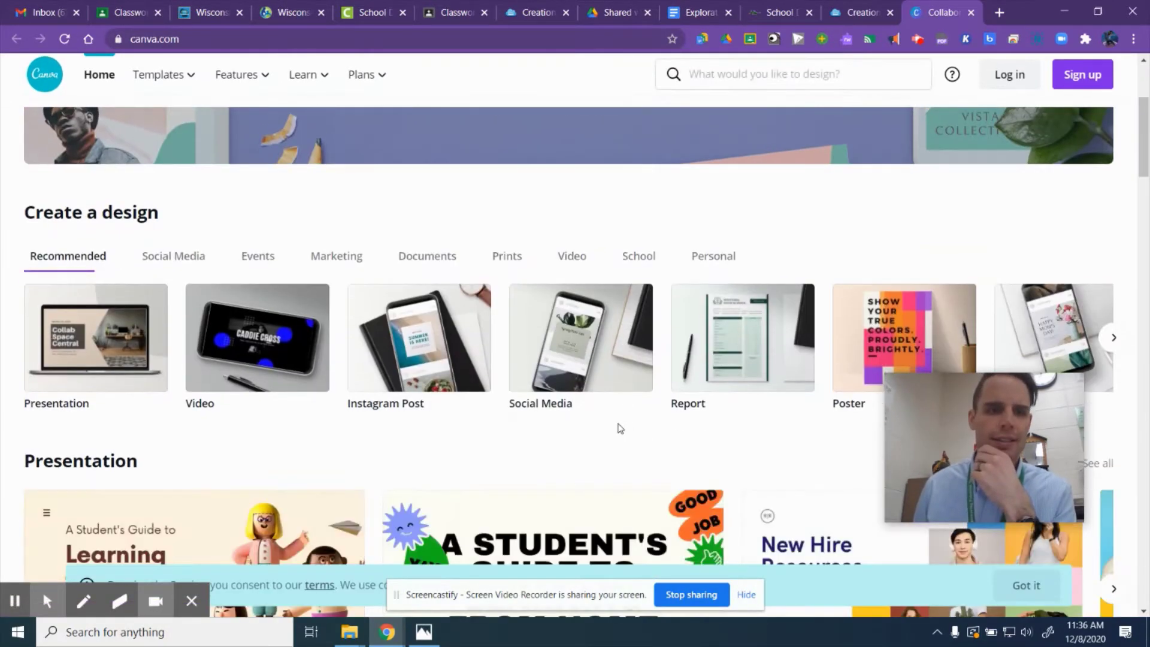
scroll(620, 428, "up", 6)
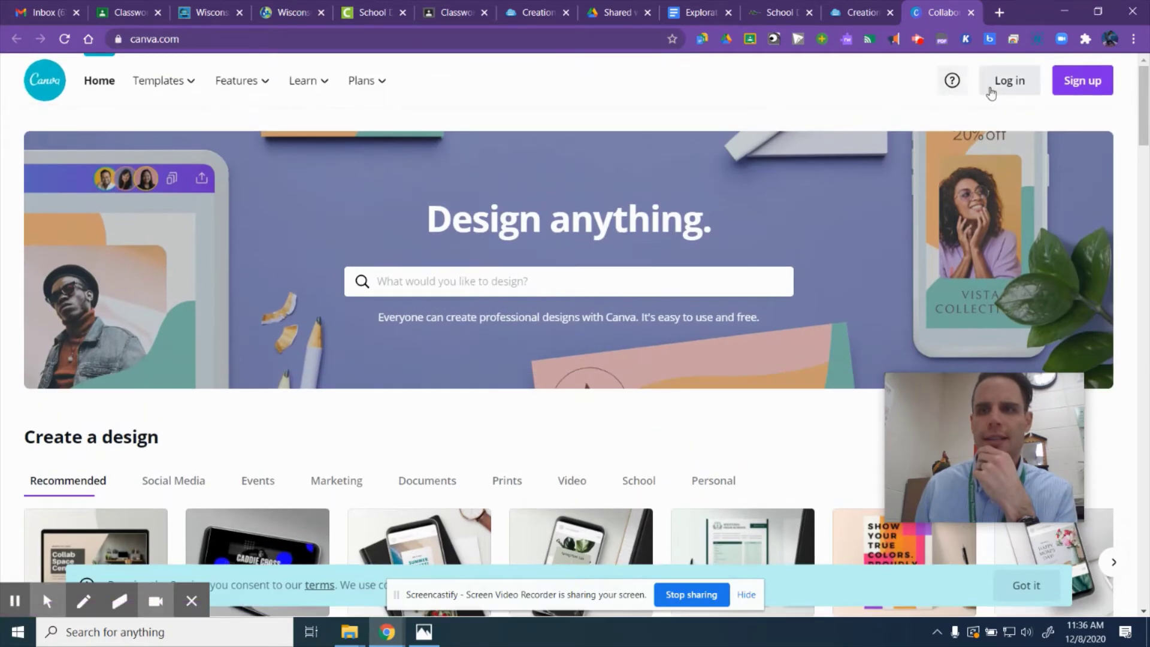
- Log in to Canva with the first Google account, dismiss the welcome popup, and view Your designs
left_click(991, 83)
left_click(629, 188)
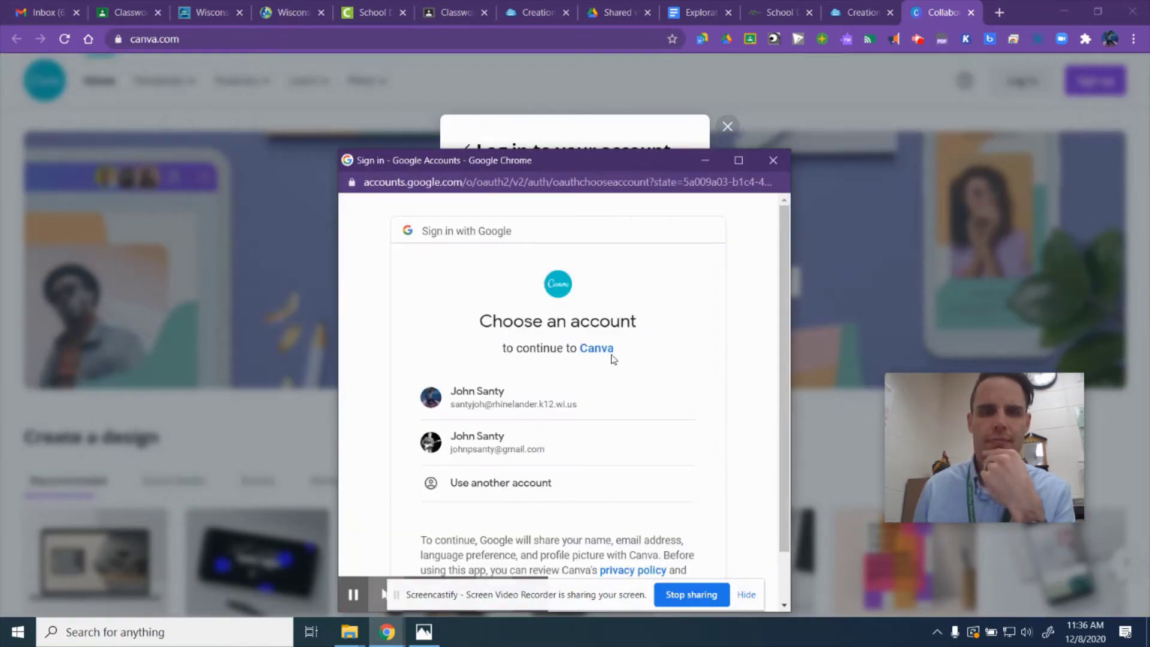
left_click(509, 399)
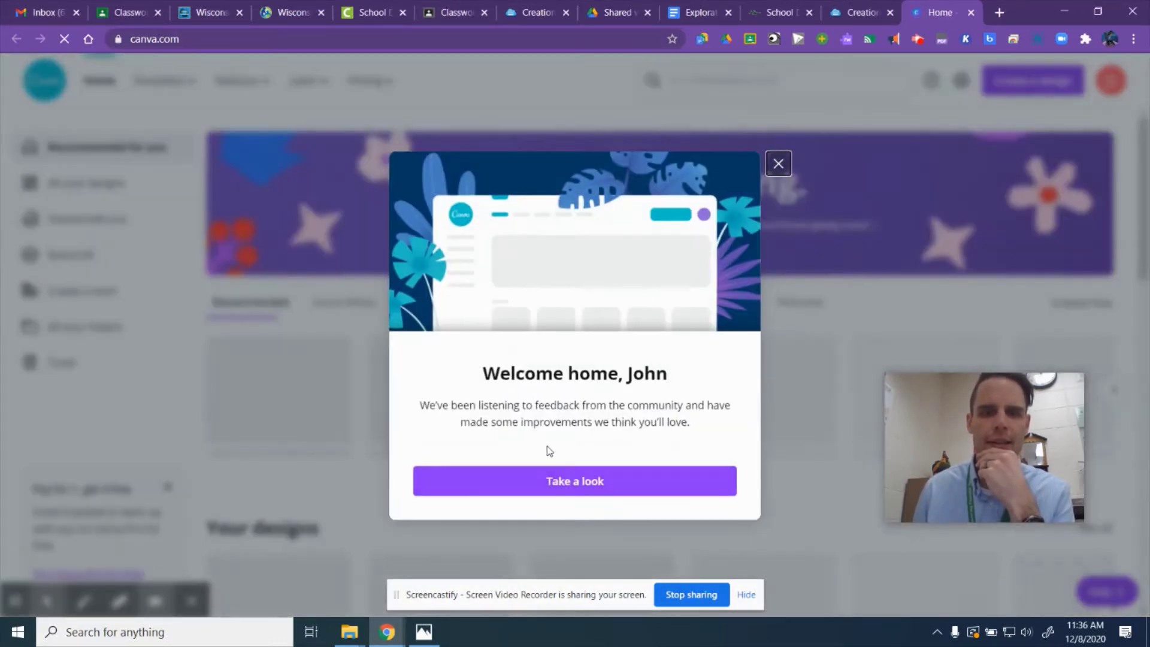
left_click(777, 164)
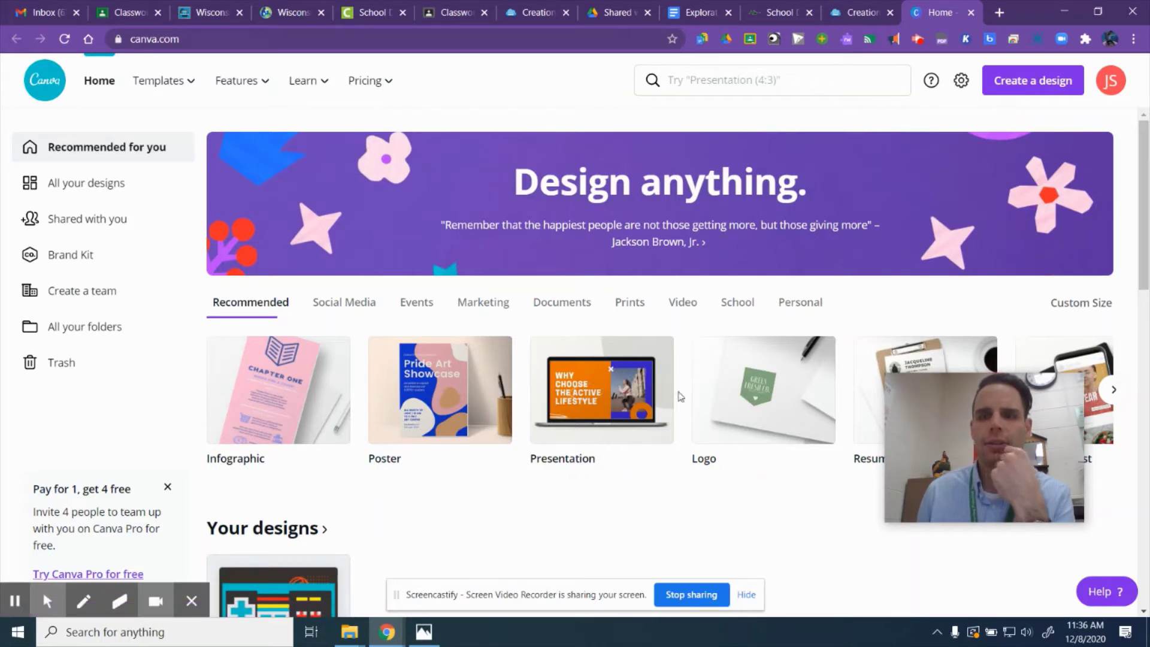
scroll(664, 444, "down", 4)
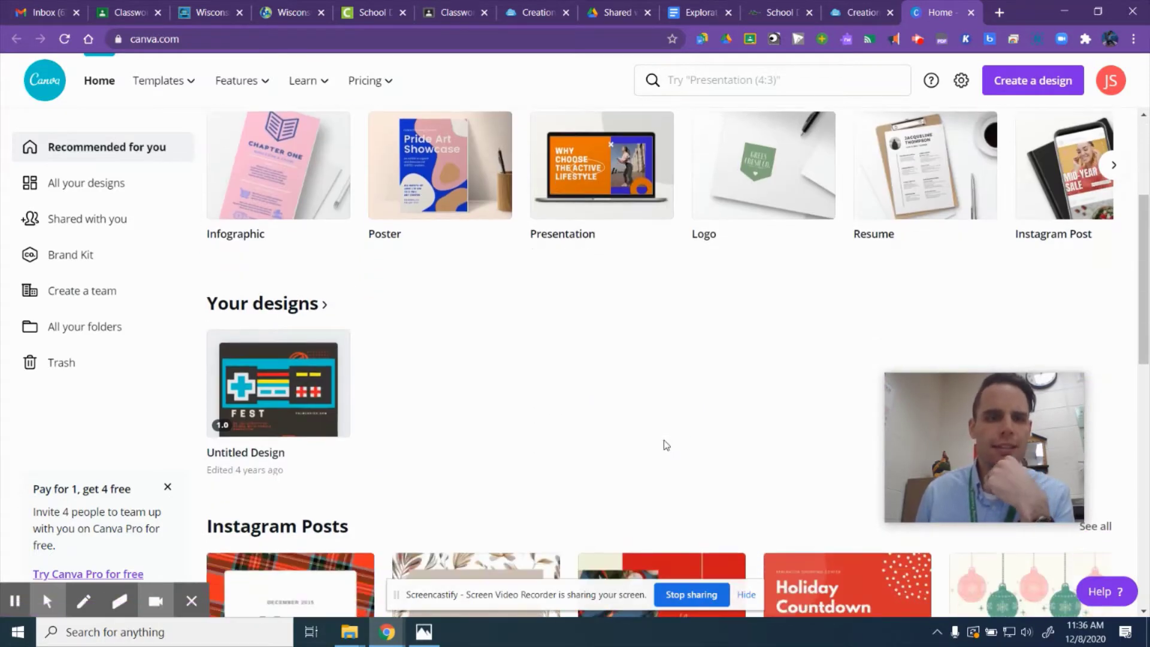
- In Untitled Design, shrink the game-controller graphic, move it to the top, then replace the page with Balloon Festival
left_click(285, 406)
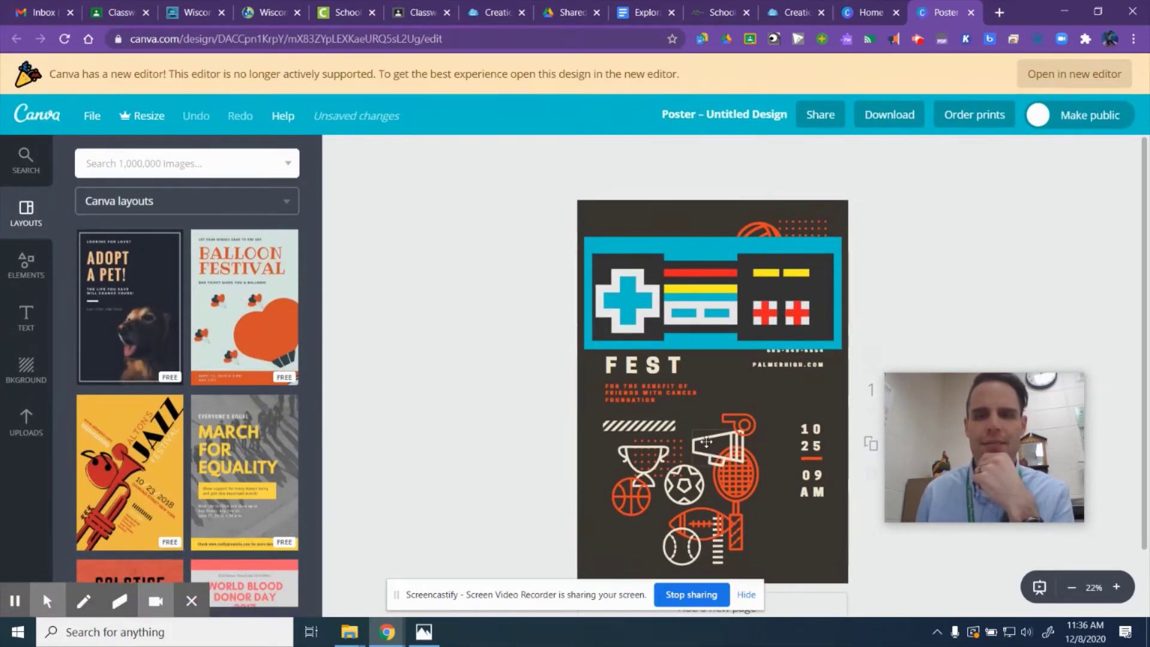
left_click(694, 298)
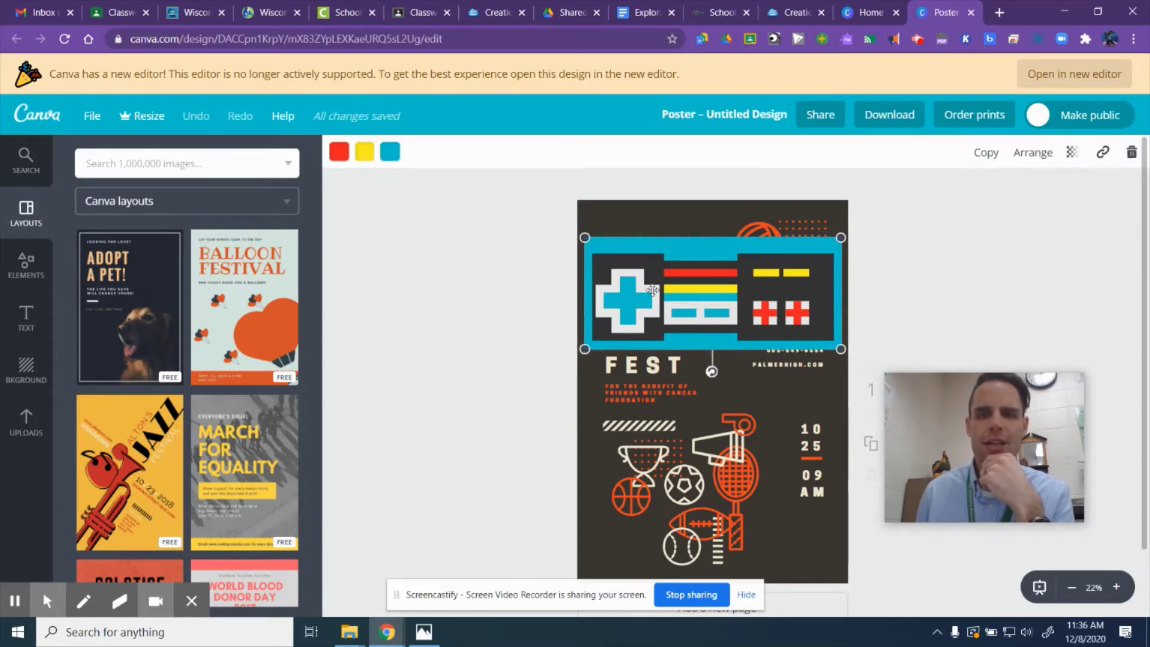
left_click_drag(584, 238, 619, 253)
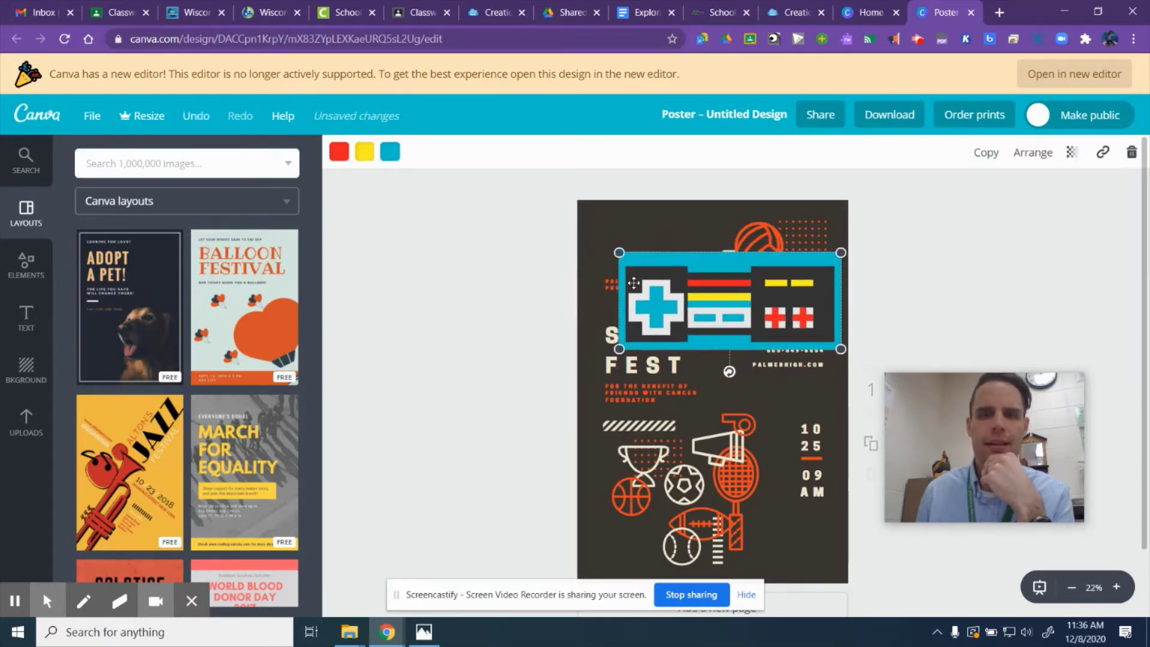
left_click_drag(695, 285, 671, 248)
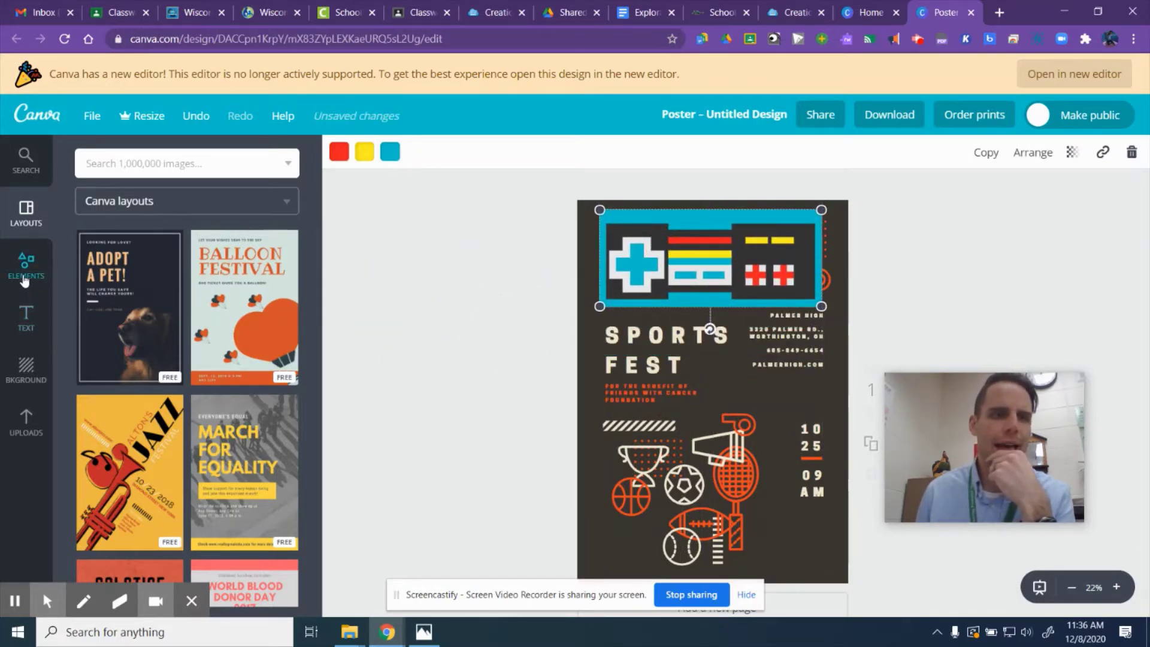
left_click(232, 309)
left_click(651, 367)
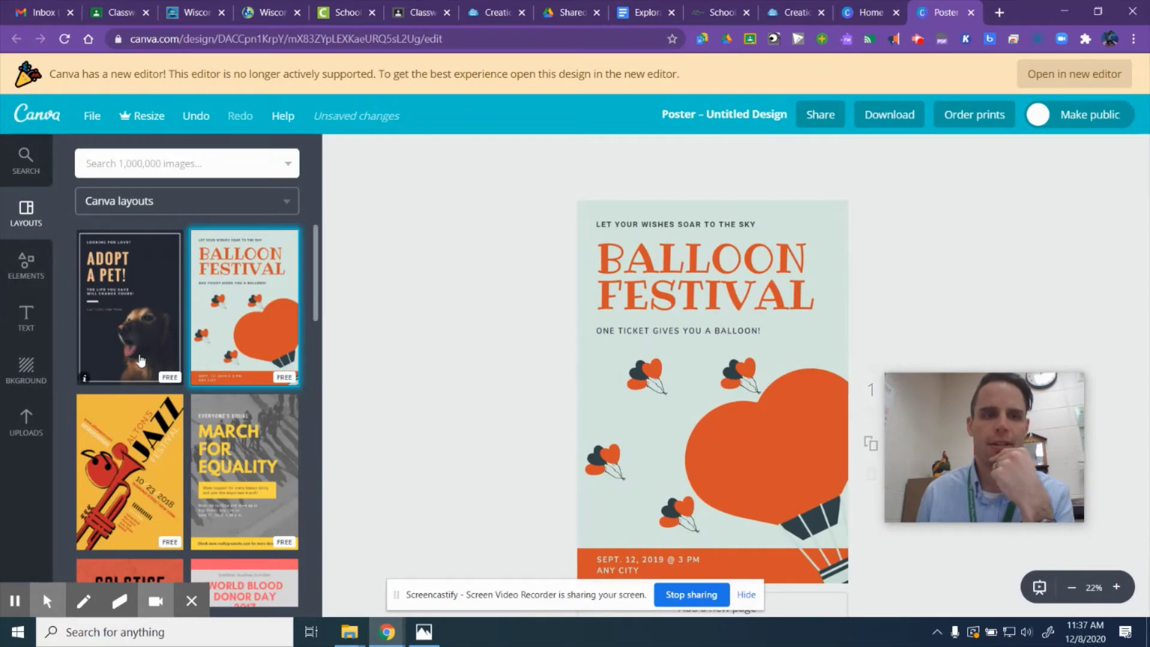
- Replace the BALLOON FESTIVAL headline text with HISTORY, correcting the HISOT typo along the way
left_click(24, 267)
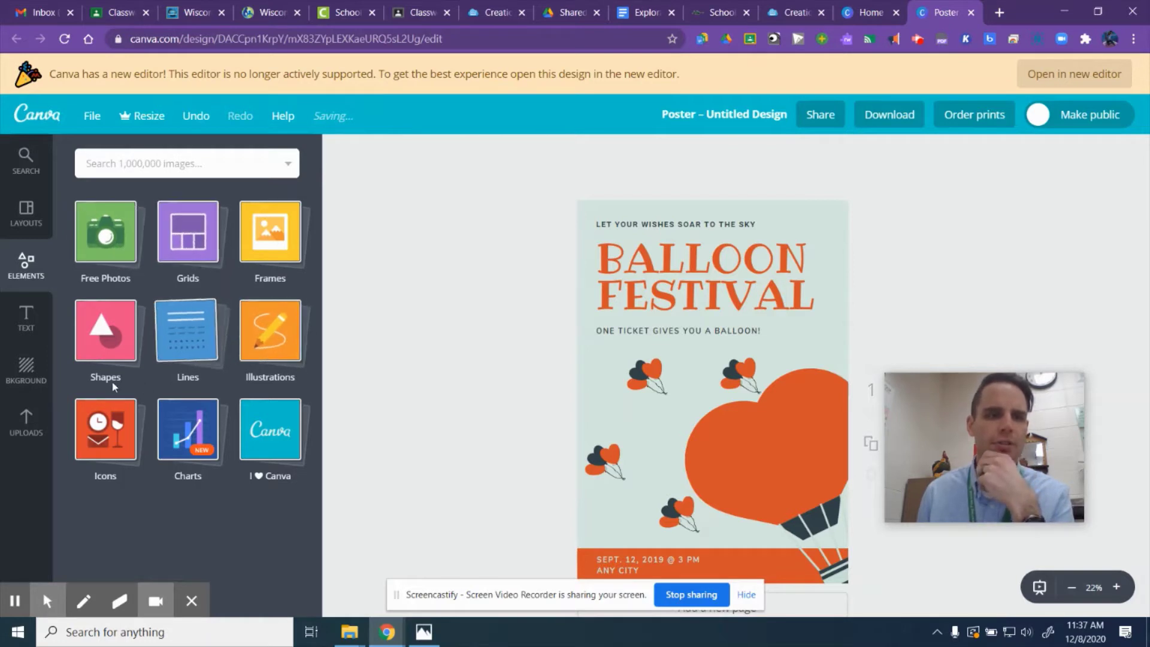
left_click(682, 290)
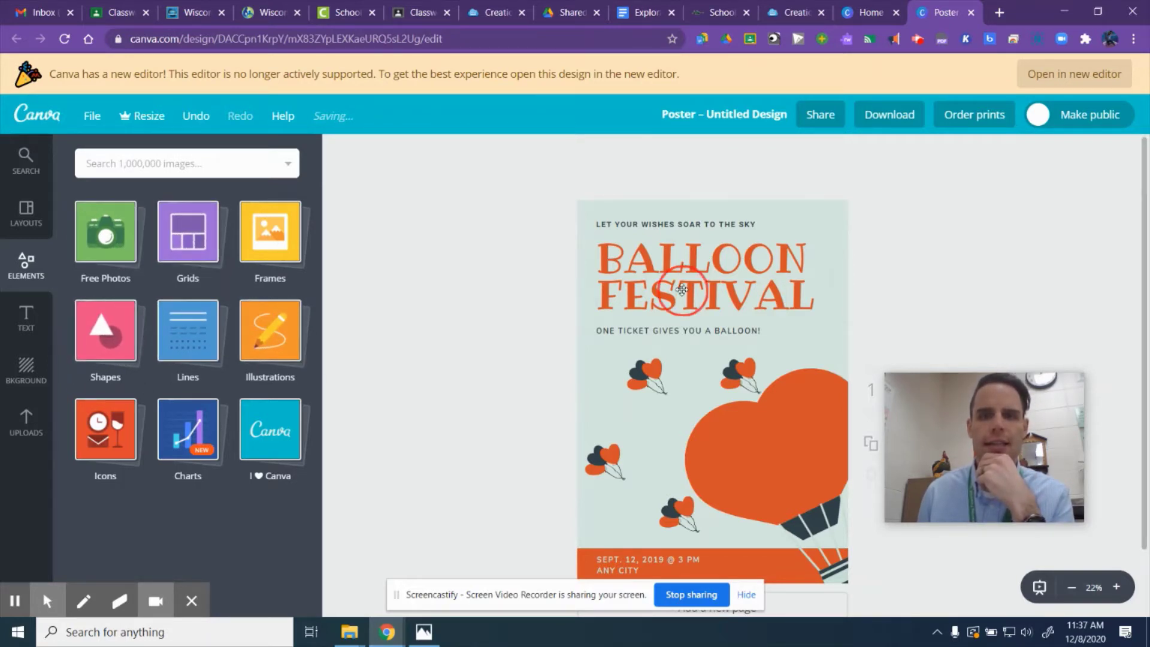
left_click(683, 291)
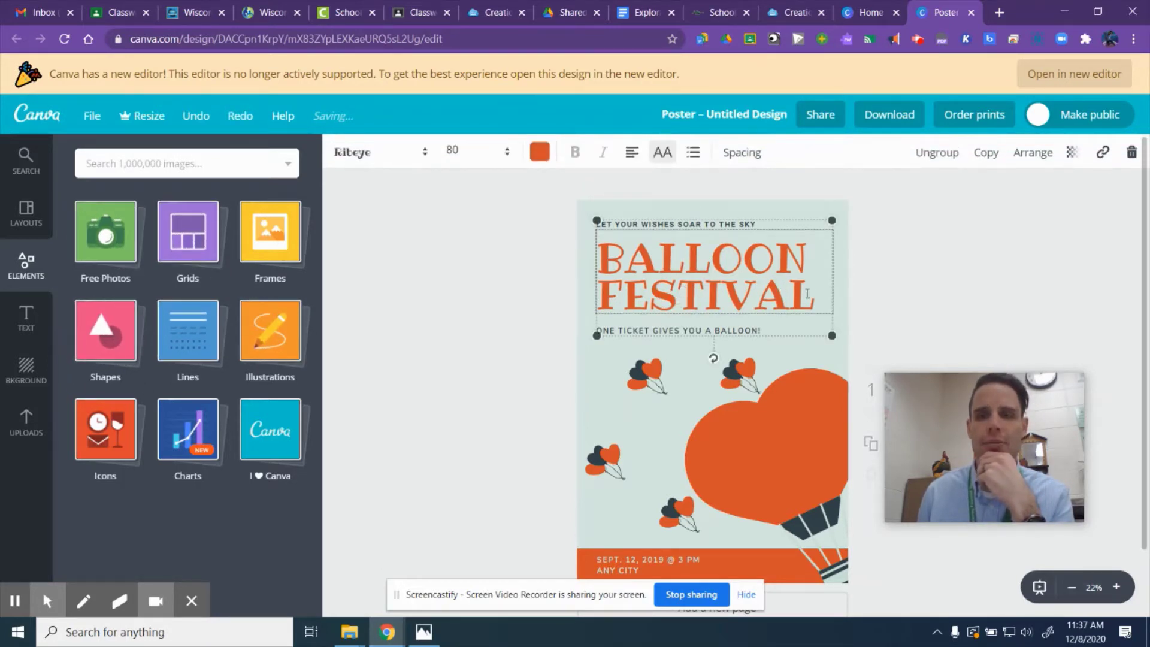
left_click_drag(809, 293, 606, 265)
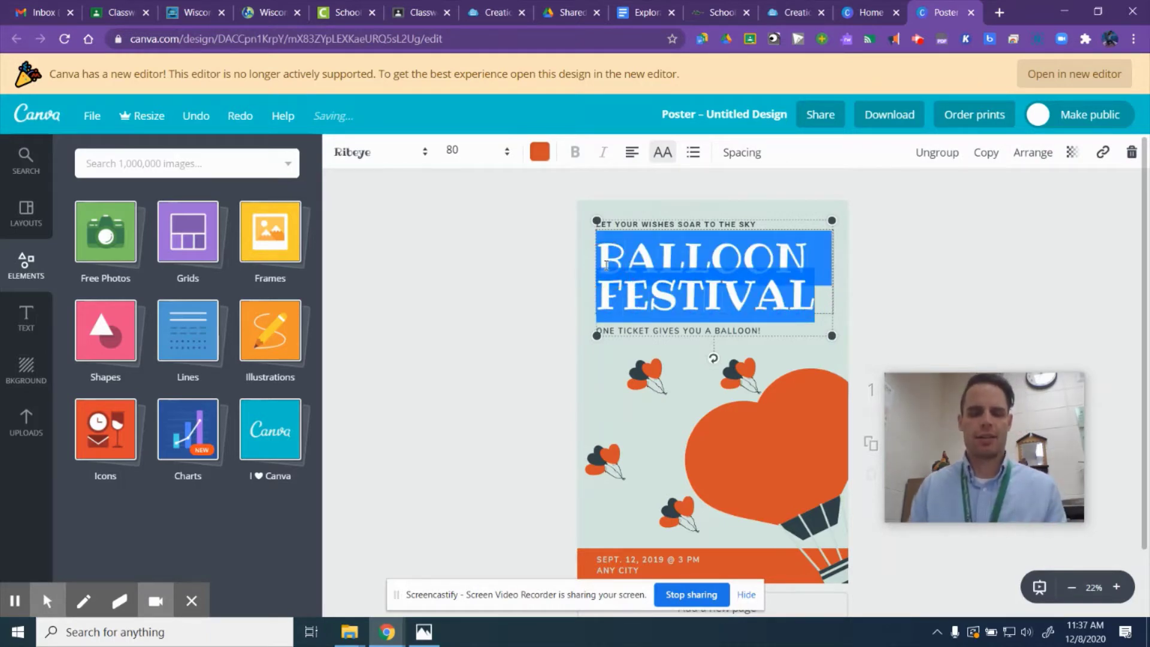
type("HISOT")
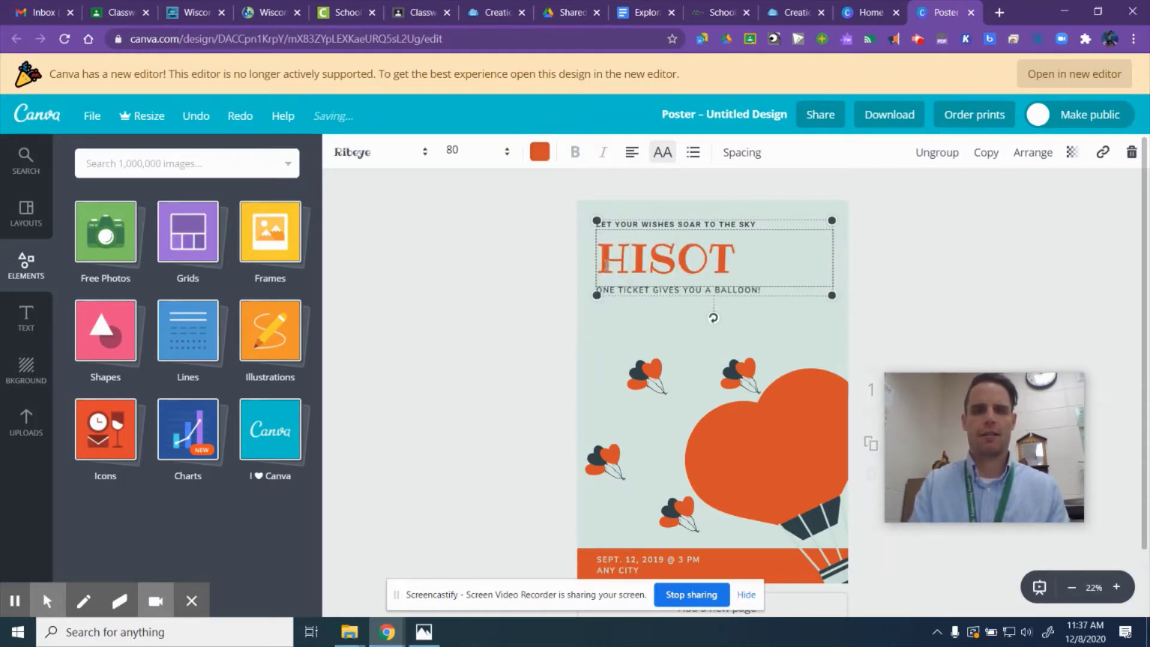
key("BackSpace")
key("BackSpace")
type("TORY")
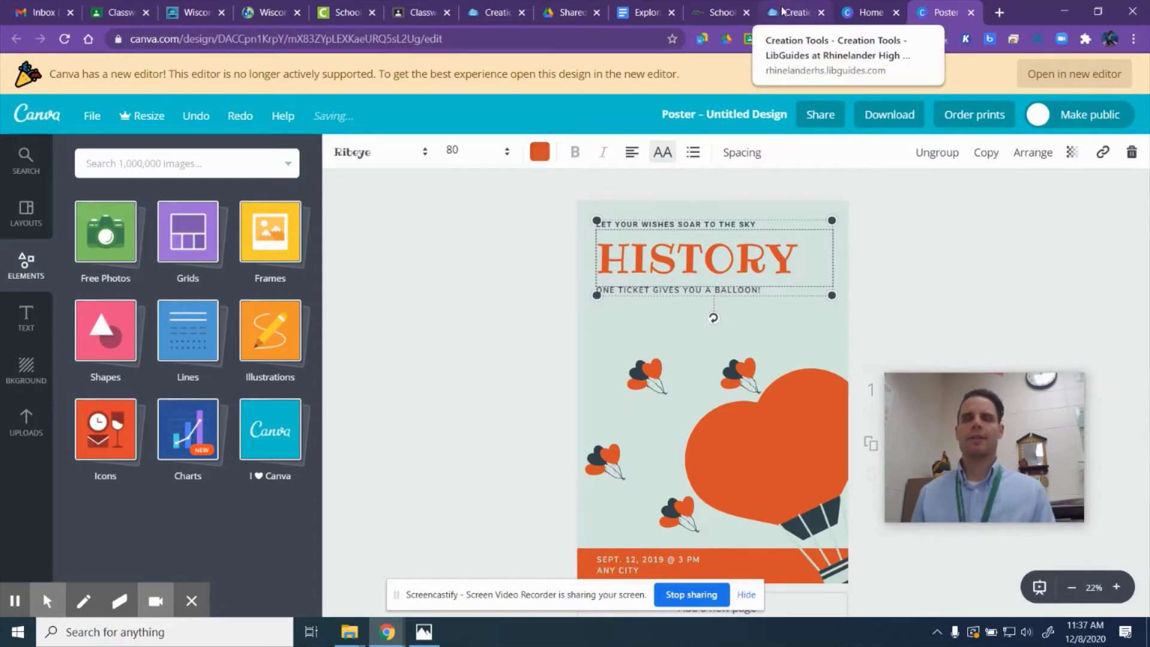
- From Drive's Shared with me page, create a new blank Google Drawings document
left_click(565, 15)
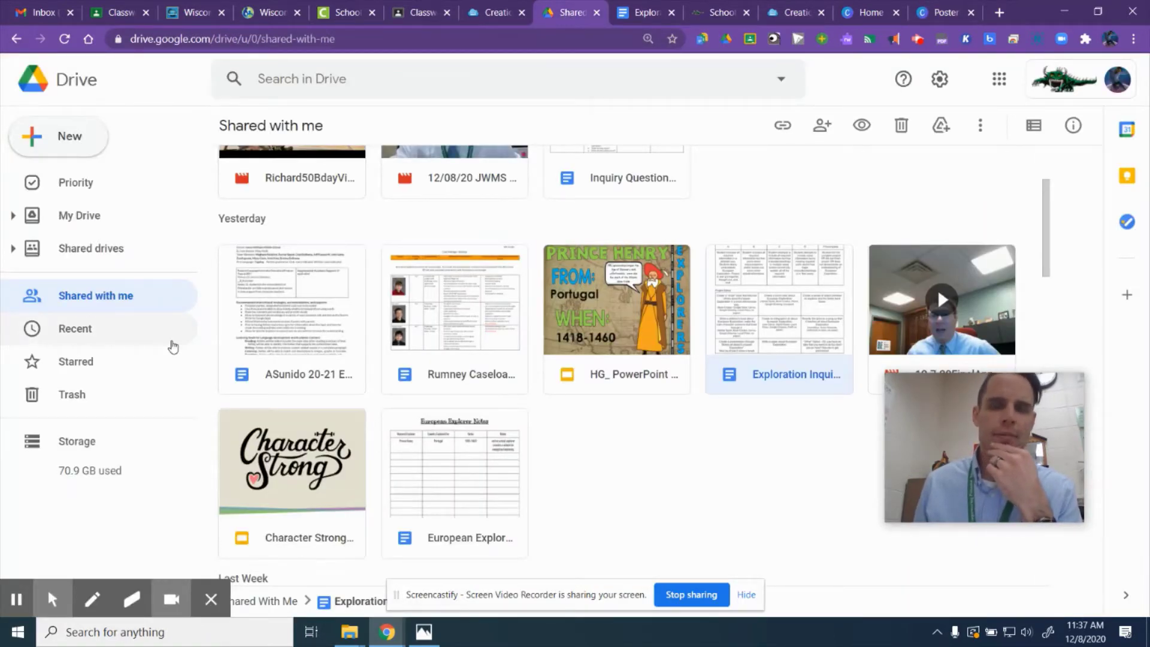
left_click(70, 138)
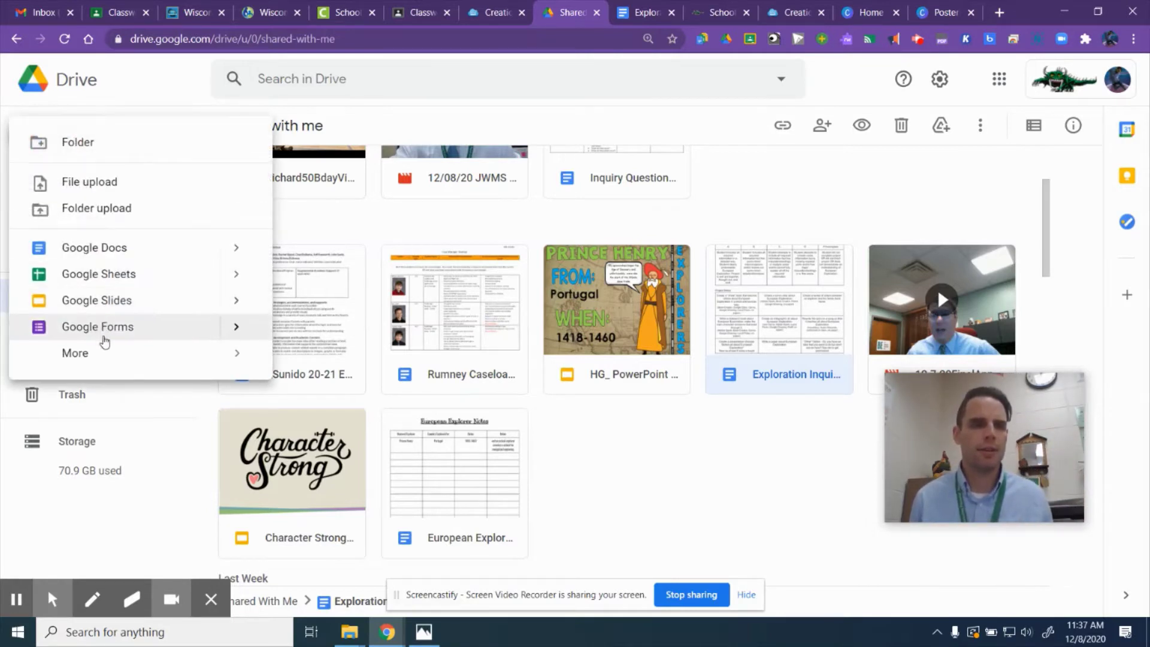
mouse_move(104, 359)
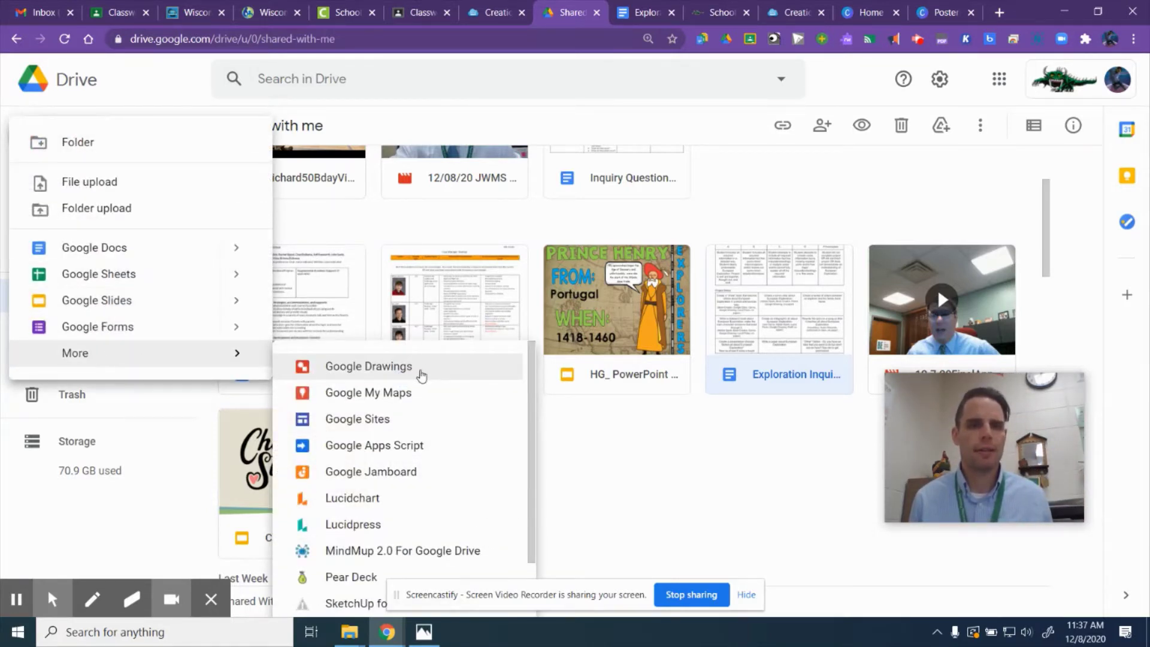
left_click(422, 373)
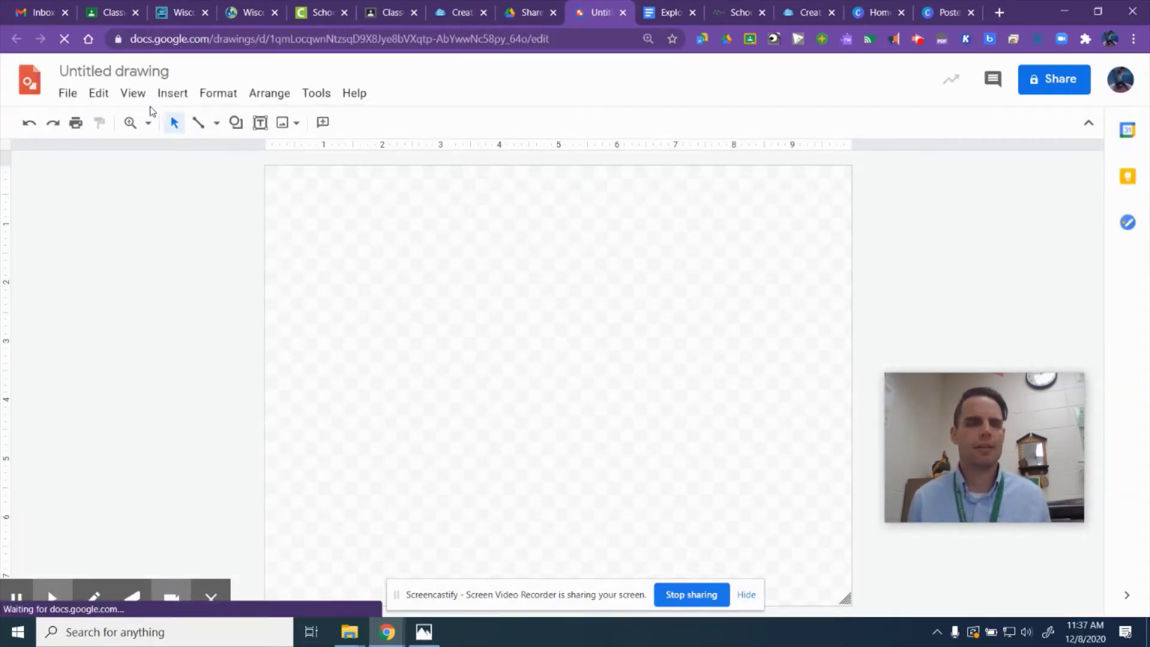
- Search the web for 'explore' and place the rocky tufa-and-mountains photo onto the drawing canvas
left_click(172, 95)
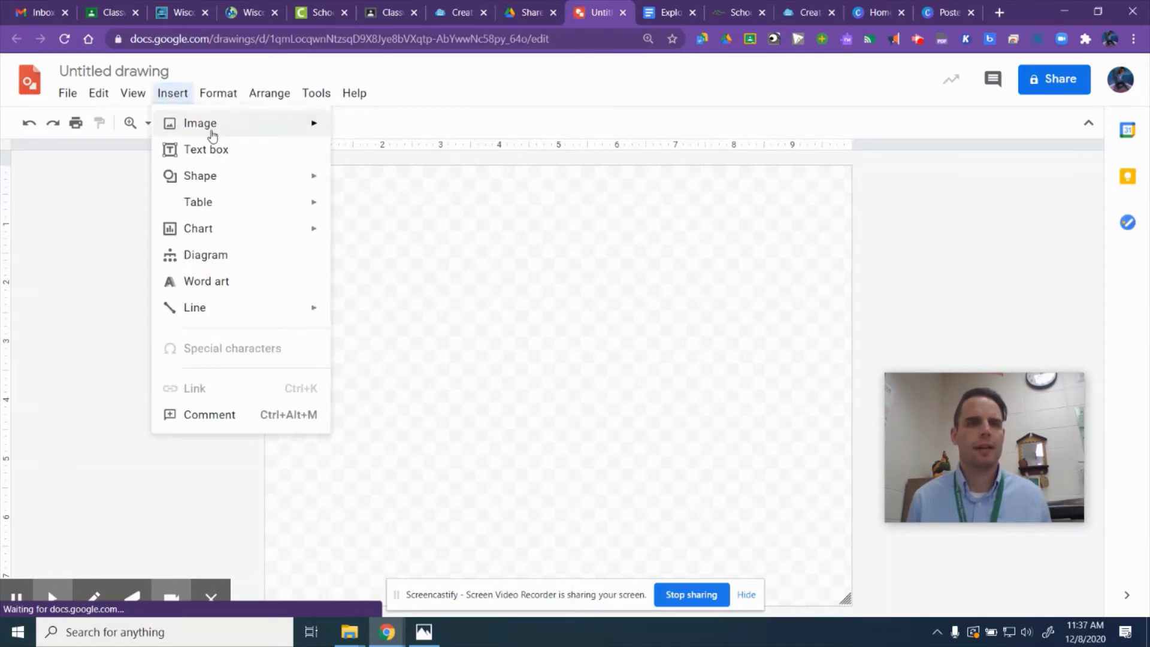
mouse_move(209, 127)
left_click(399, 156)
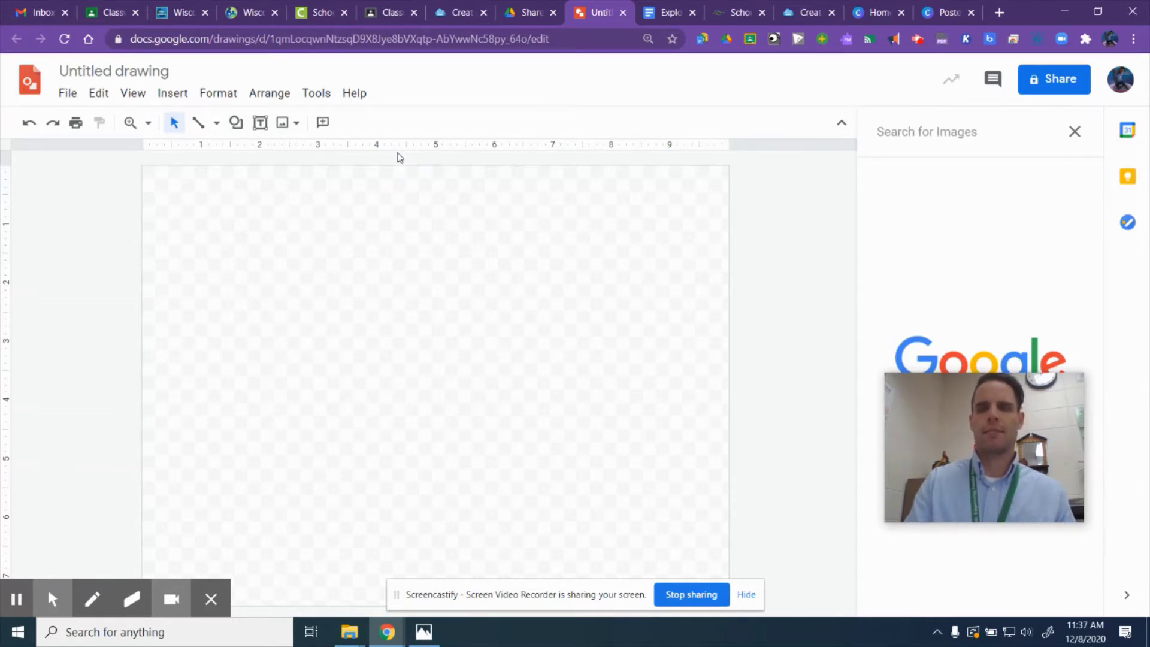
type("explore")
key("Return")
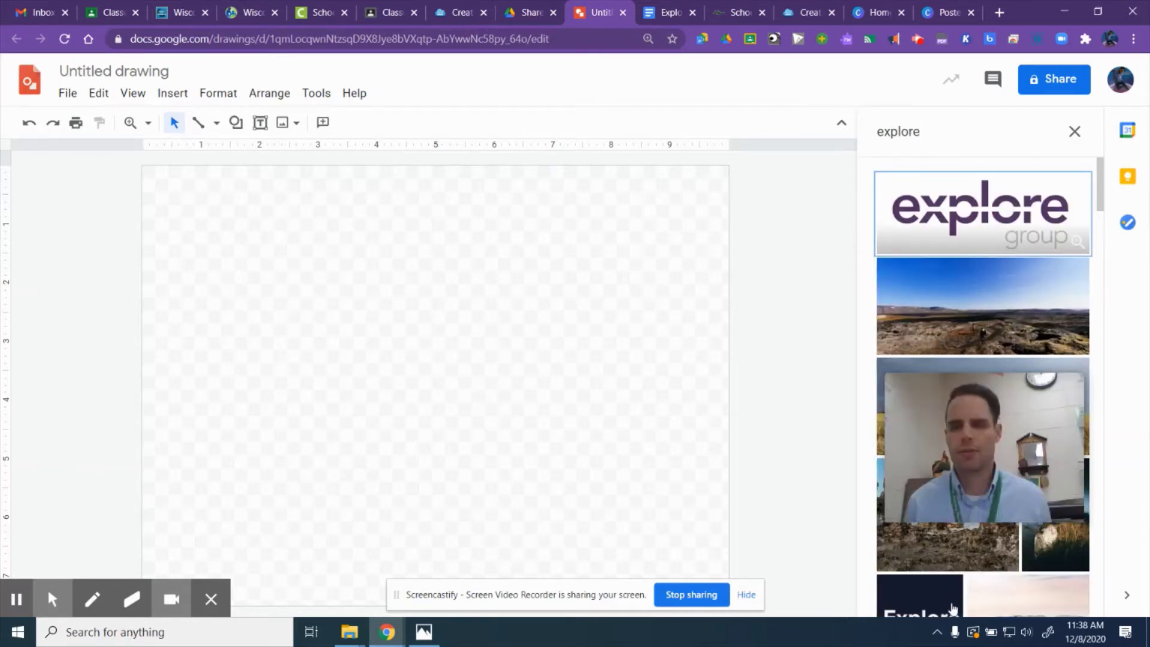
scroll(949, 604, "down", 5)
left_click_drag(949, 313, 325, 358)
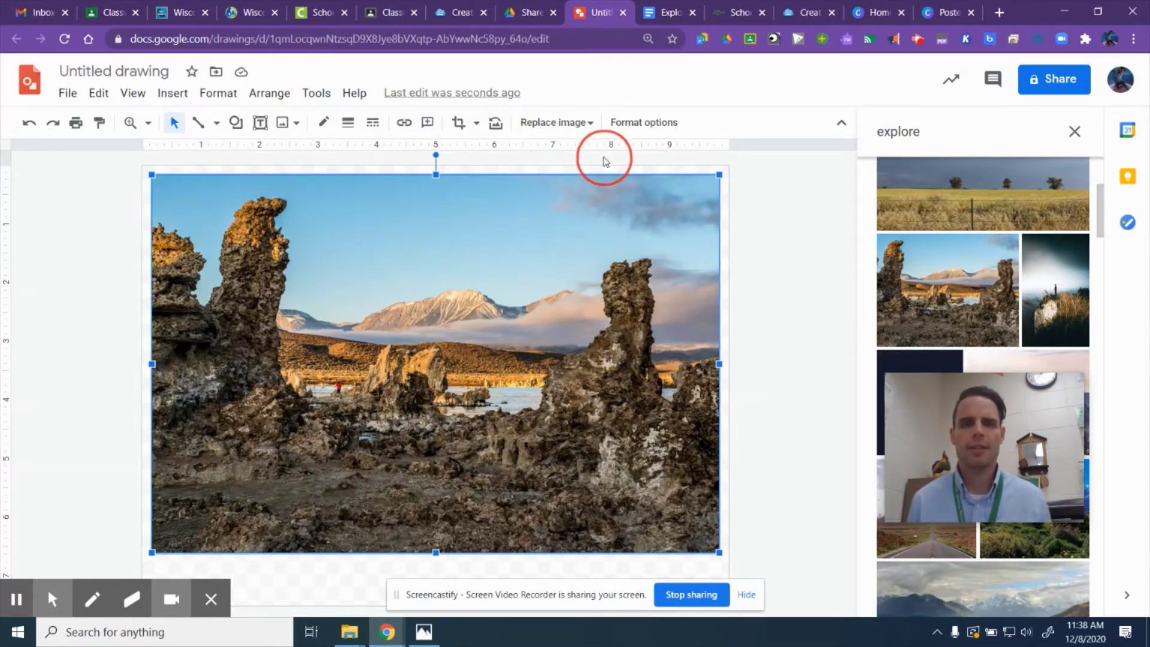
- Recolor the tufa photo with the Light 10 pink tint and set transparency to about 66%
left_click(643, 122)
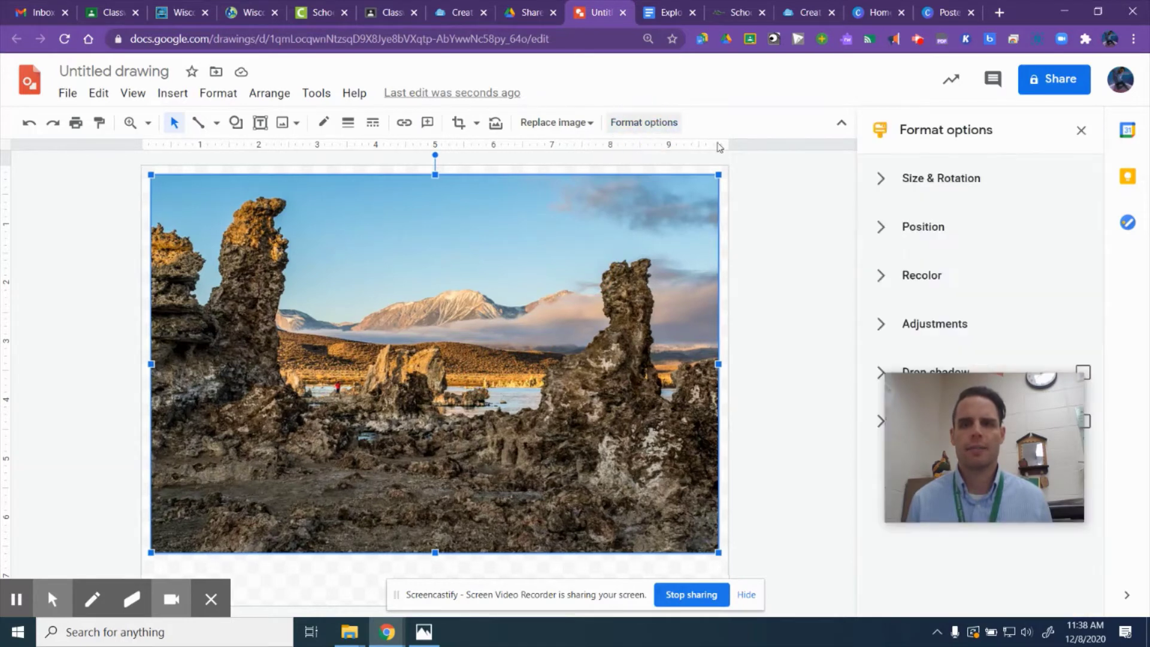
left_click(903, 325)
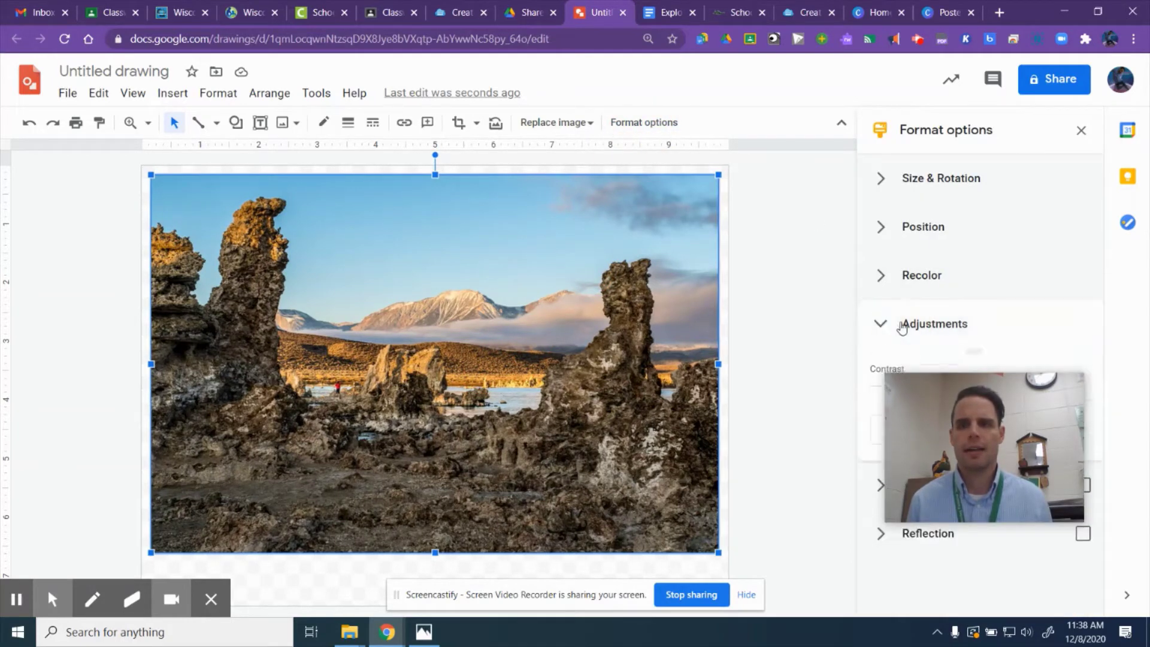
left_click(903, 276)
left_click(913, 319)
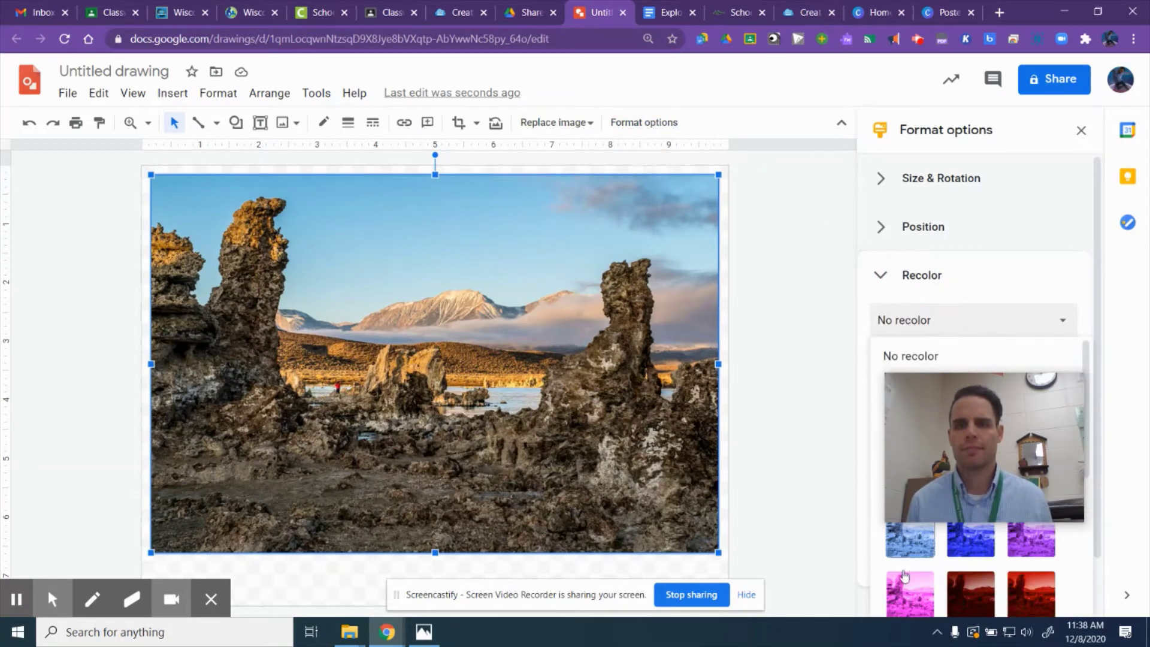
left_click(909, 588)
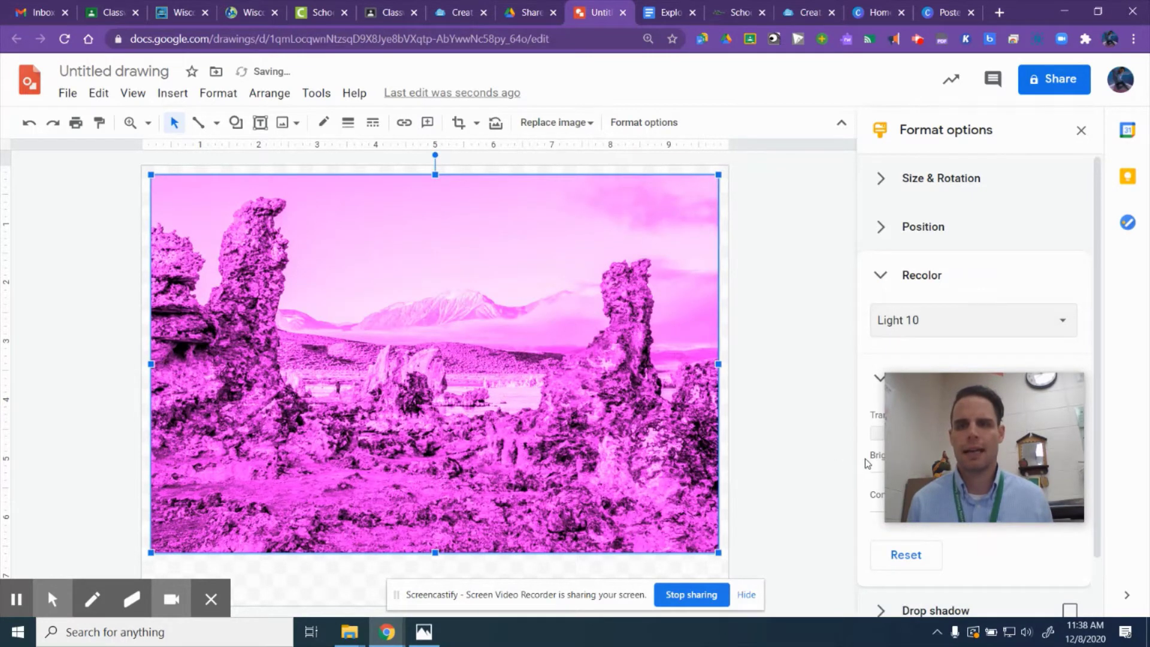
scroll(867, 463, "down", 1)
left_click_drag(881, 364, 1008, 361)
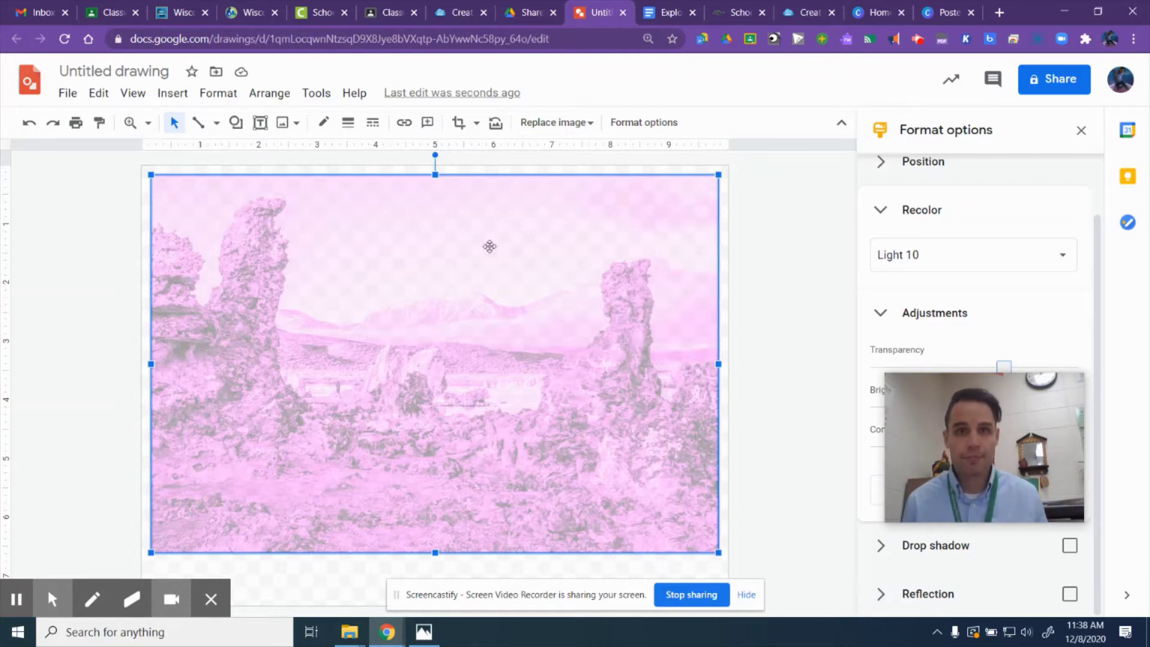
- Close the drawing and create a new blank Google Sites site from Drive
left_click(623, 13)
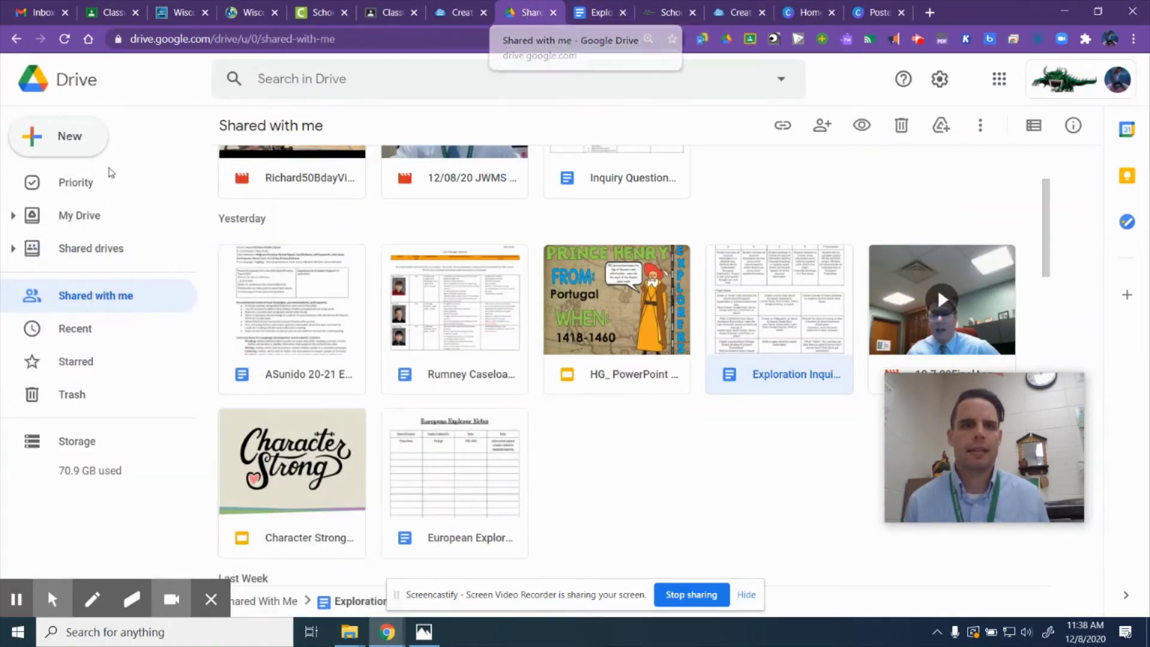
left_click(31, 137)
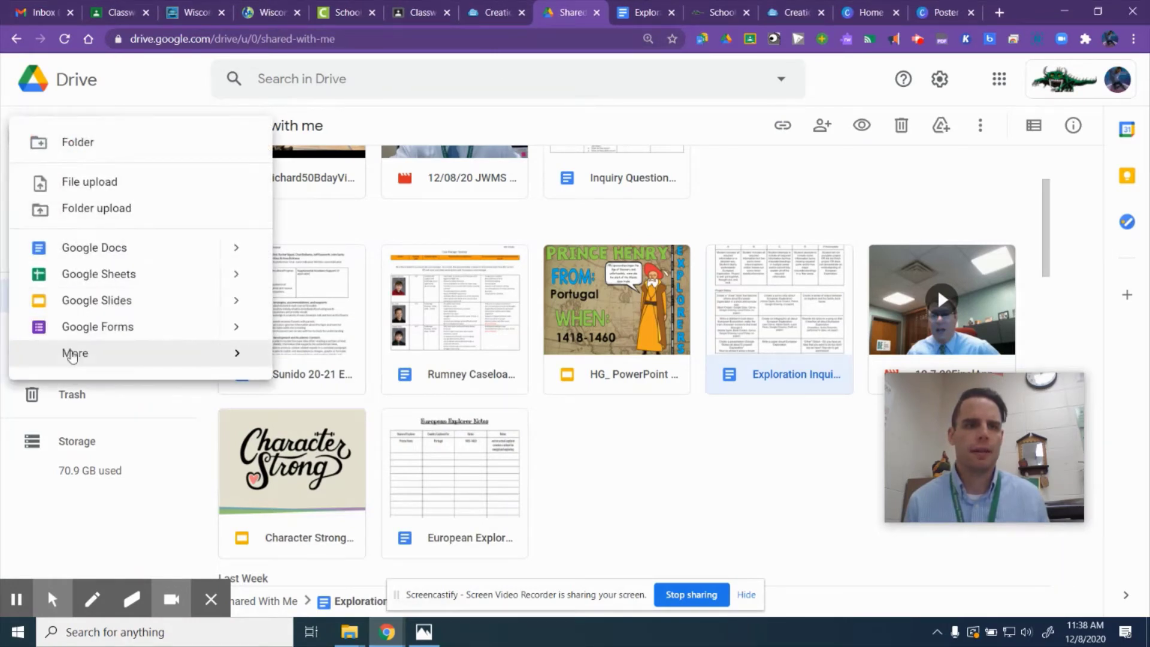
mouse_move(71, 355)
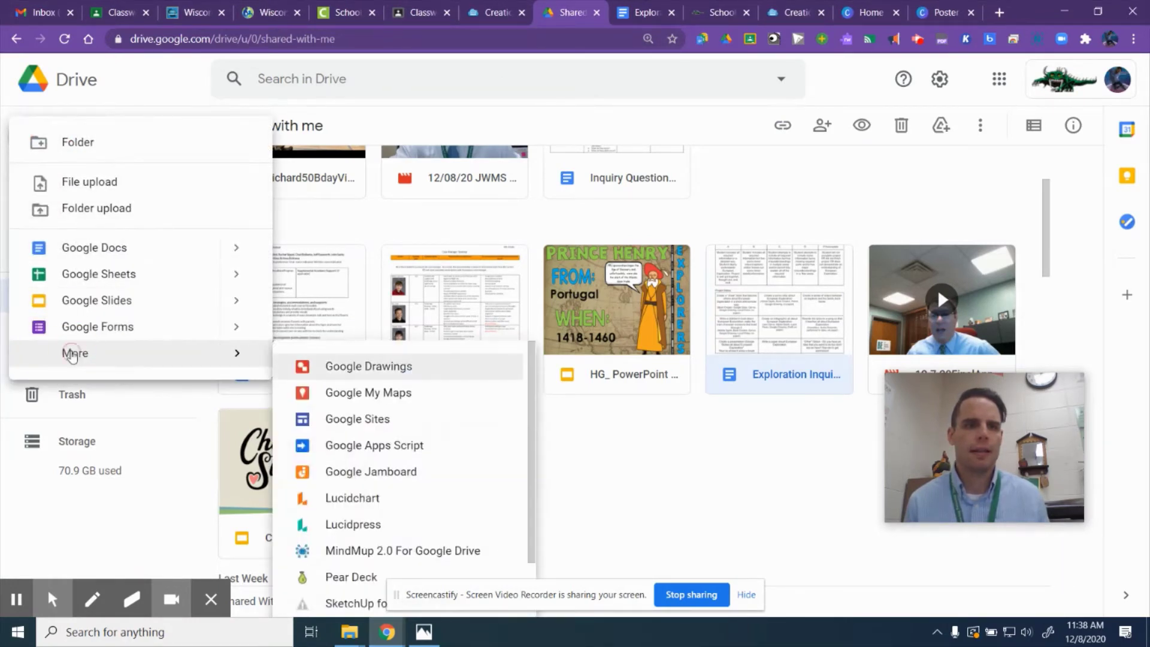
left_click(395, 425)
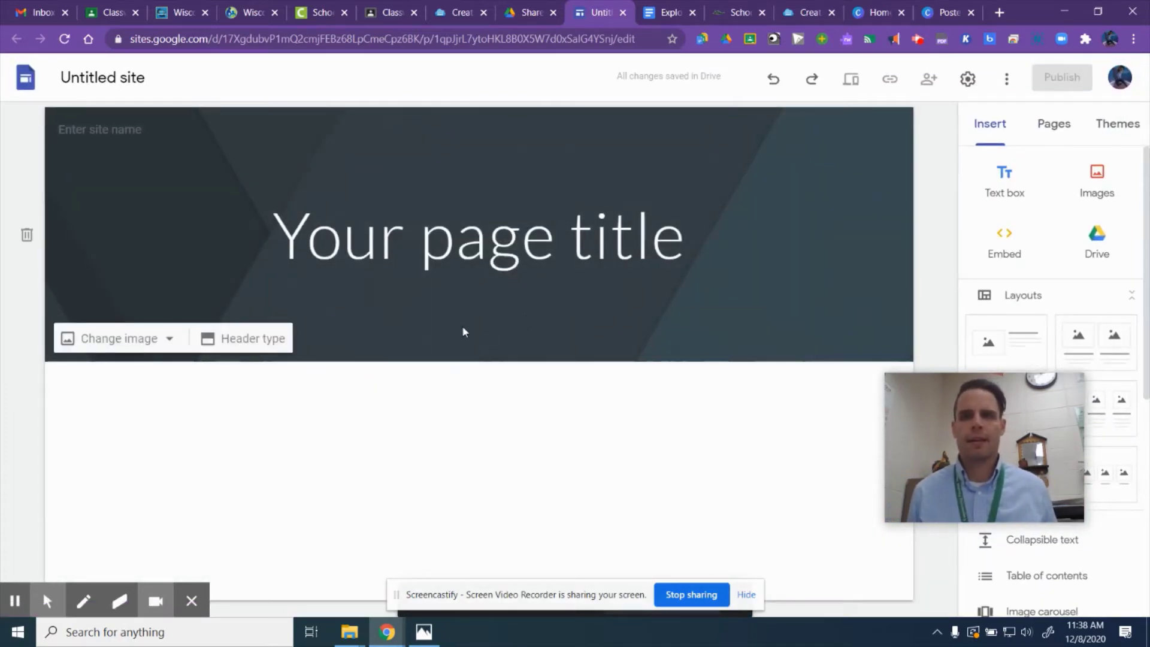
- Add a new page named History to the site
left_click(1042, 135)
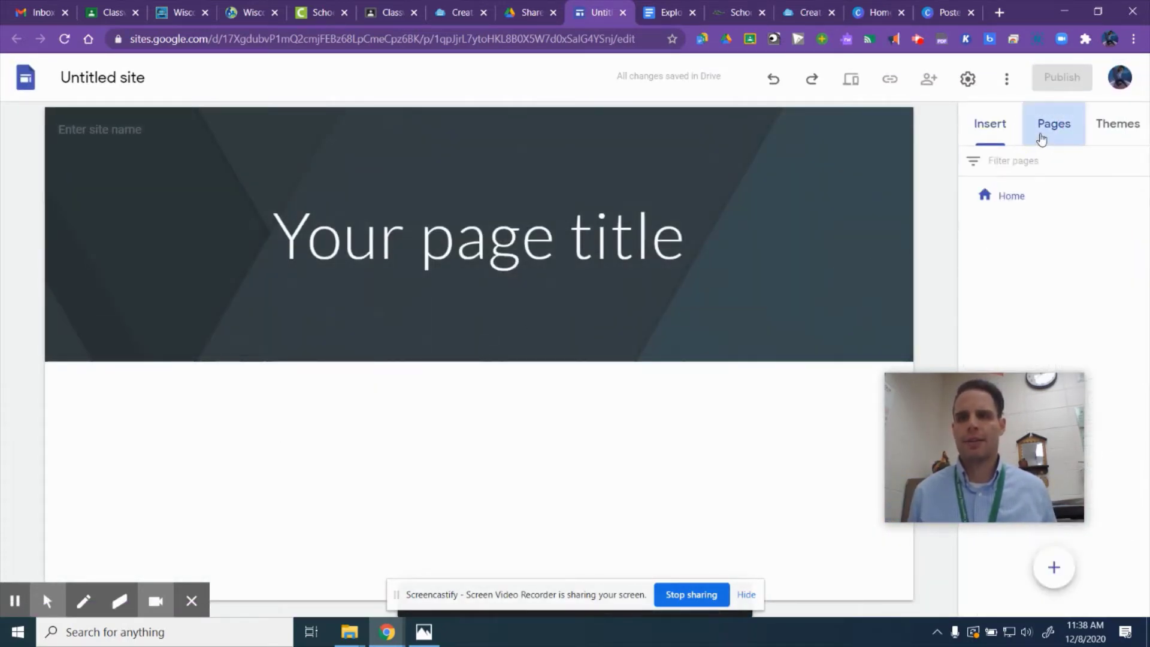
left_click(1058, 568)
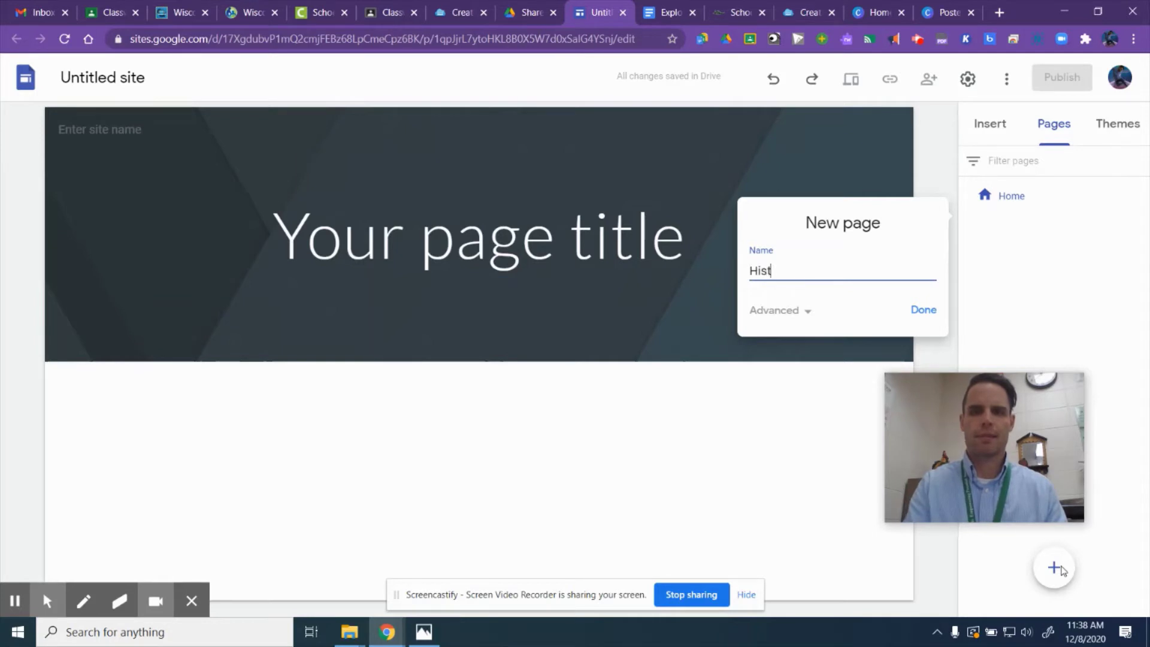
key("Return")
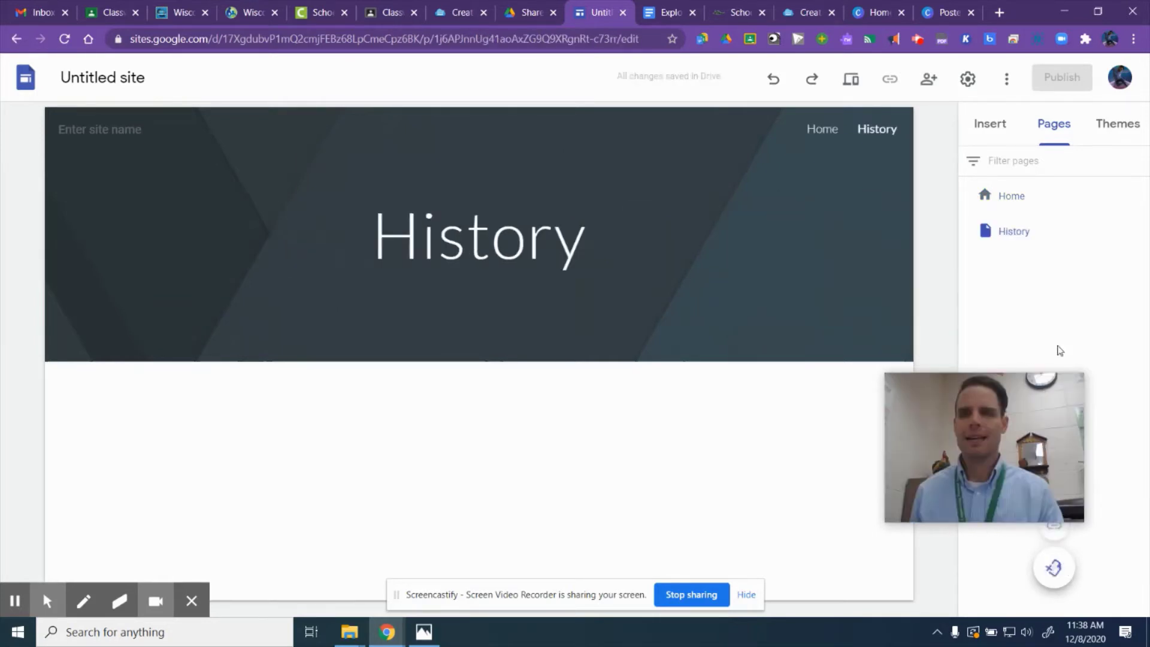
- Retitle the Home page to the creator's name followed by 'History Project'
left_click(1018, 200)
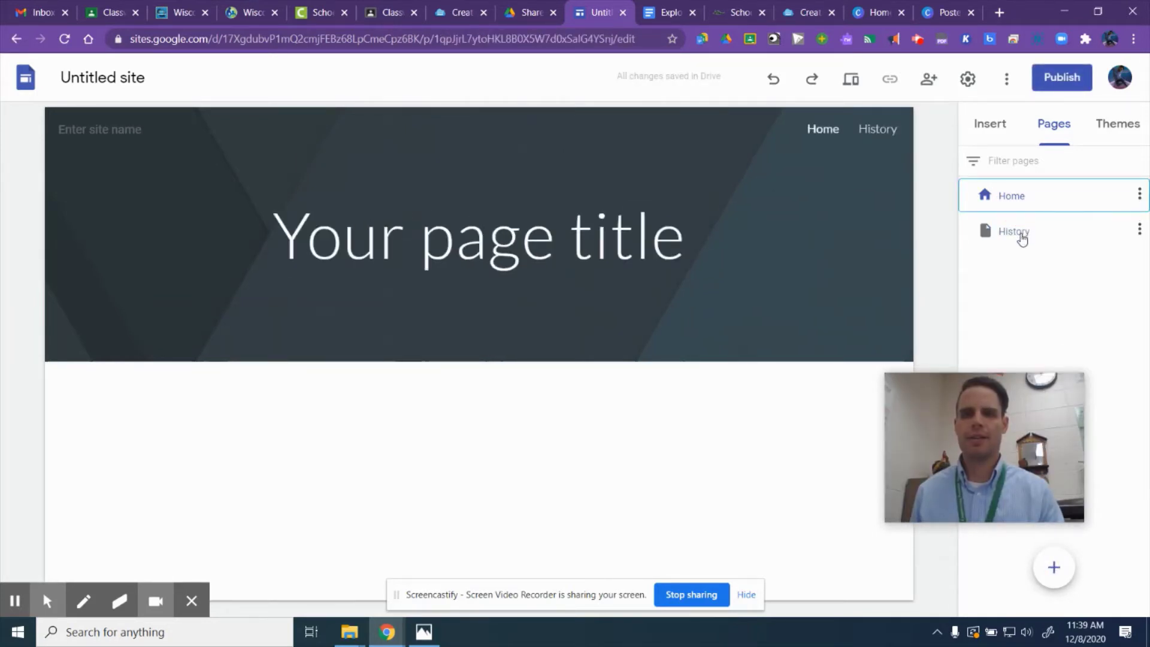
left_click_drag(689, 239, 120, 242)
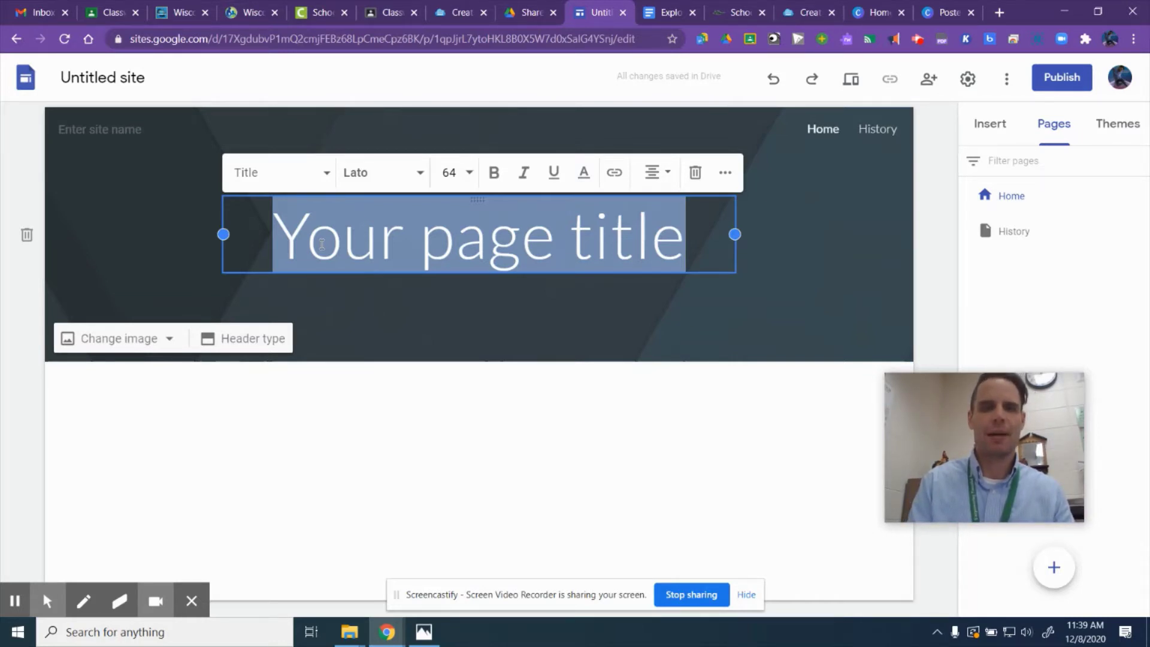
type("Santy's Hi")
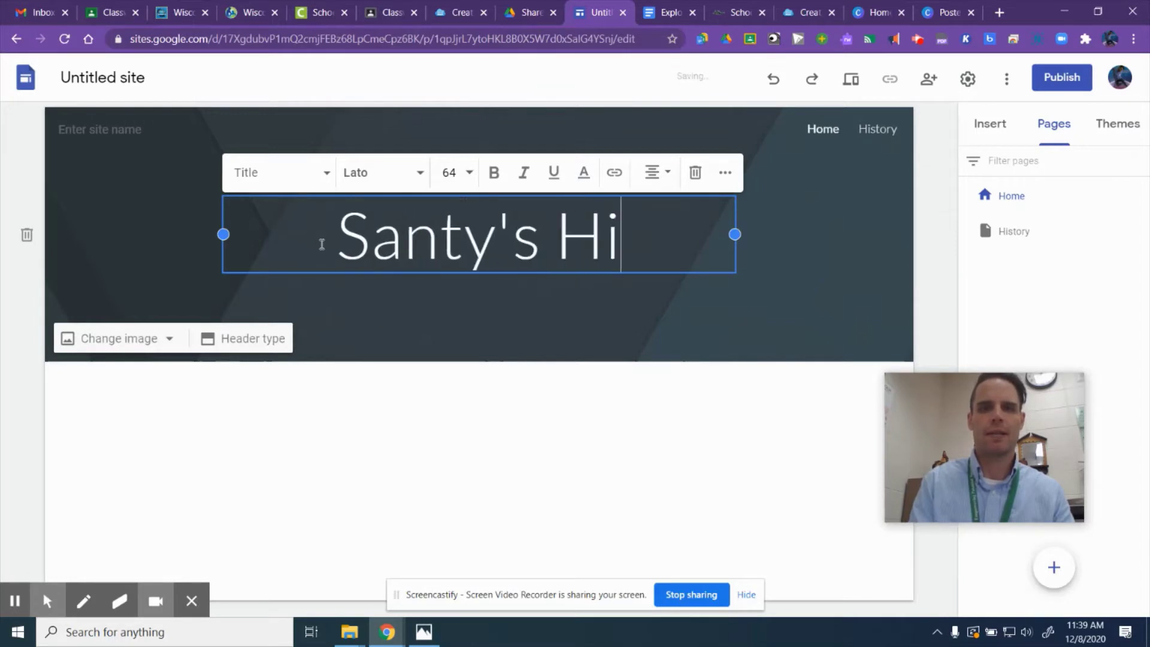
type("story ")
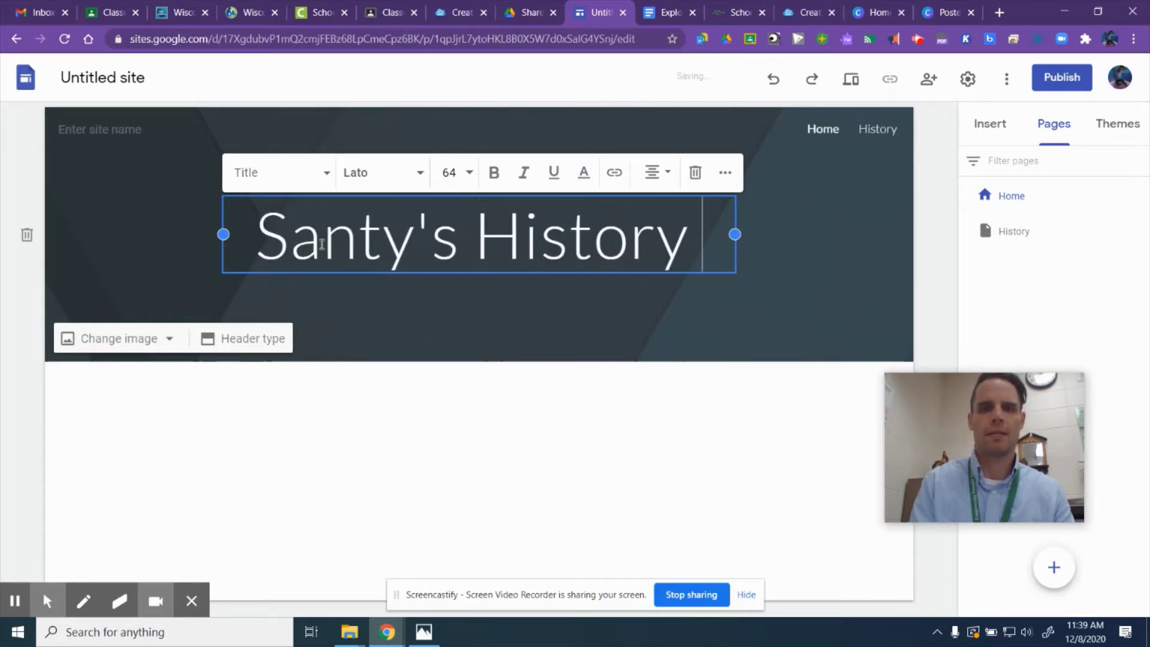
type("Project")
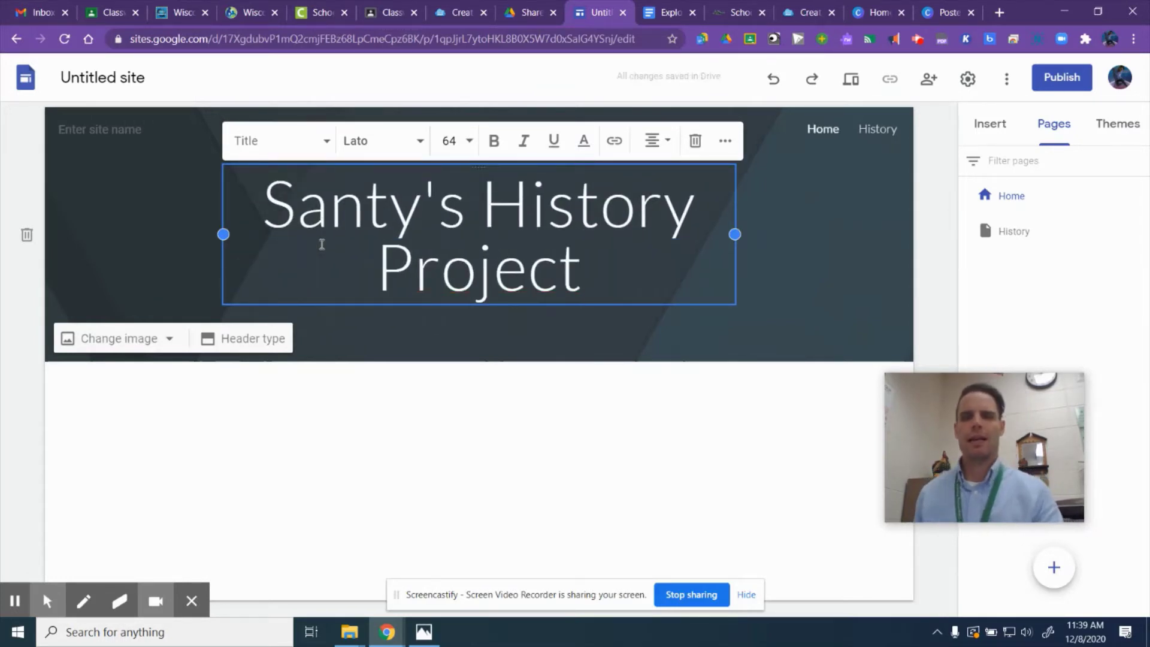
left_click(113, 435)
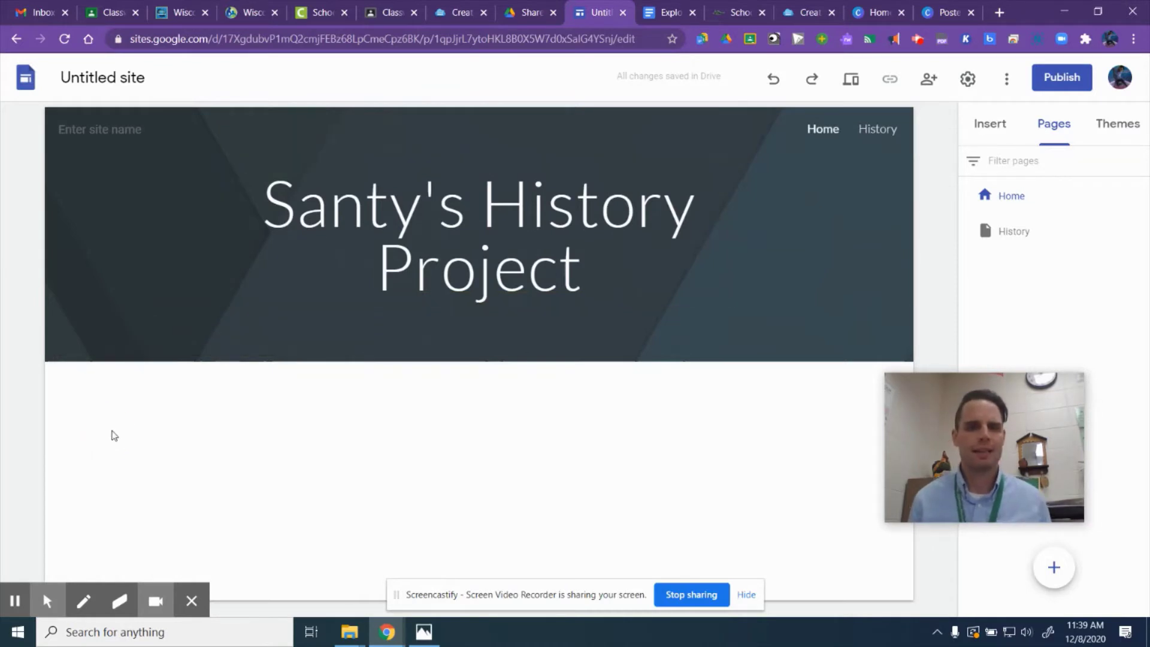
- Add a narrowed empty text box and the first image-and-text layout under the Home page header
left_click(979, 135)
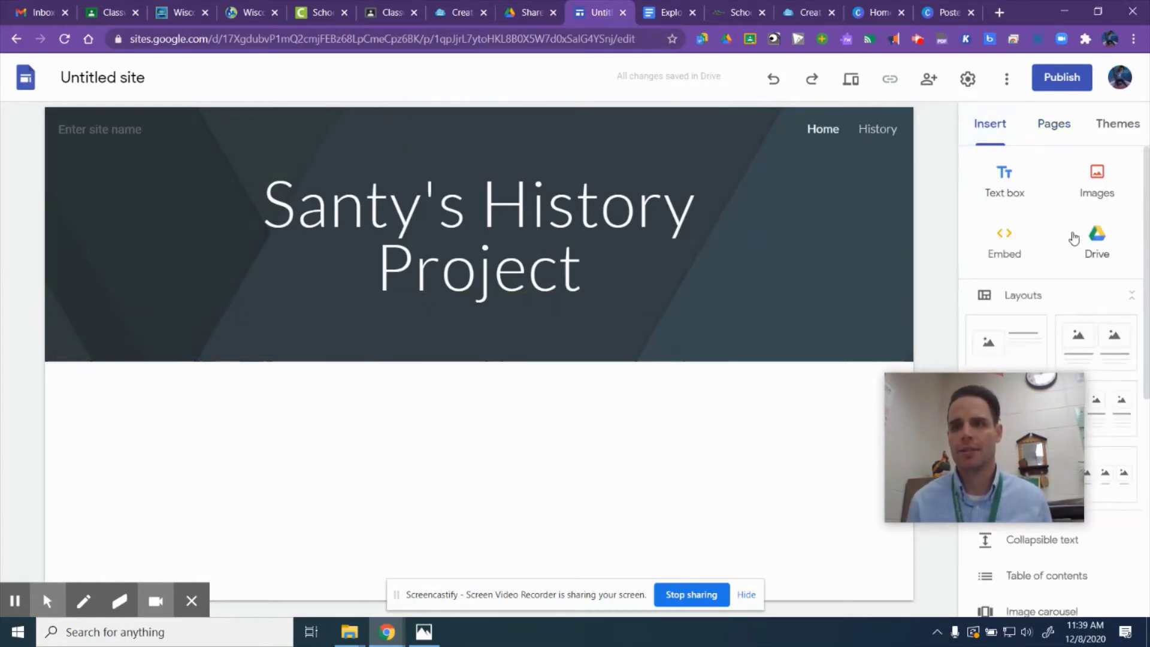
left_click(1097, 183)
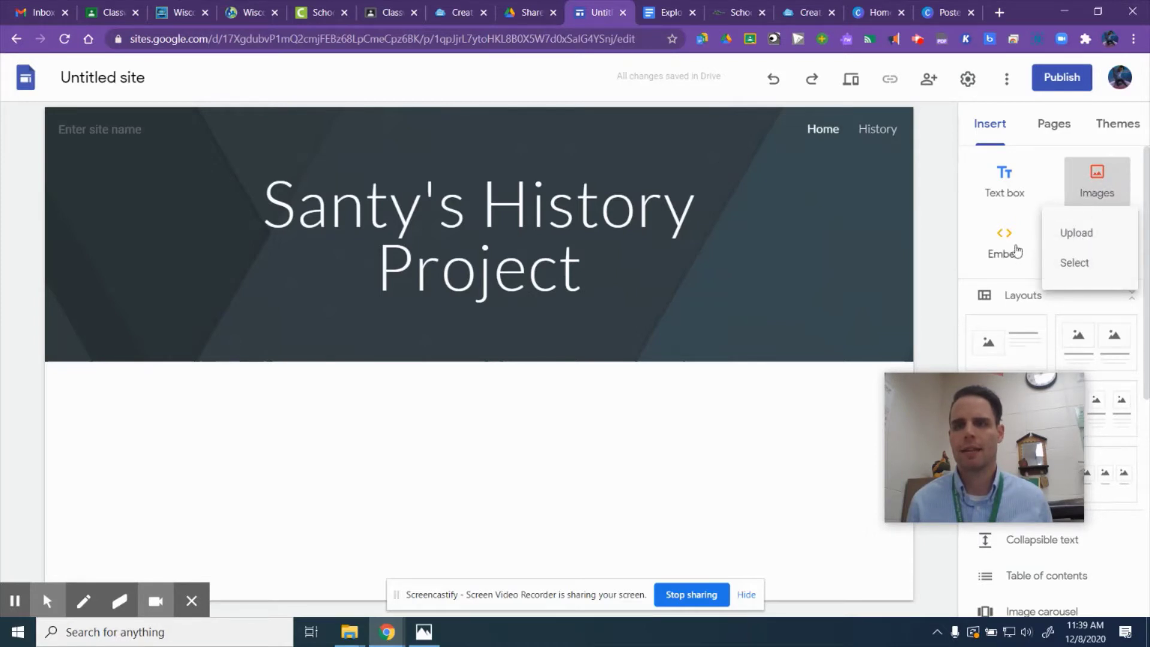
left_click(1008, 204)
left_click(1006, 193)
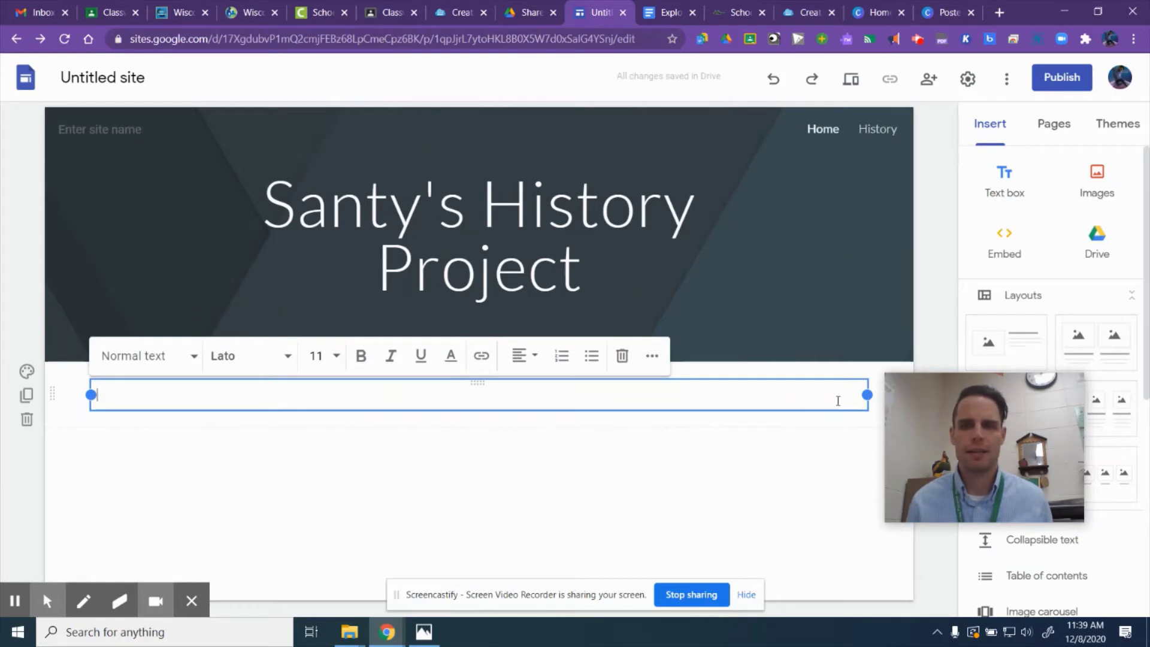
left_click_drag(865, 394, 472, 401)
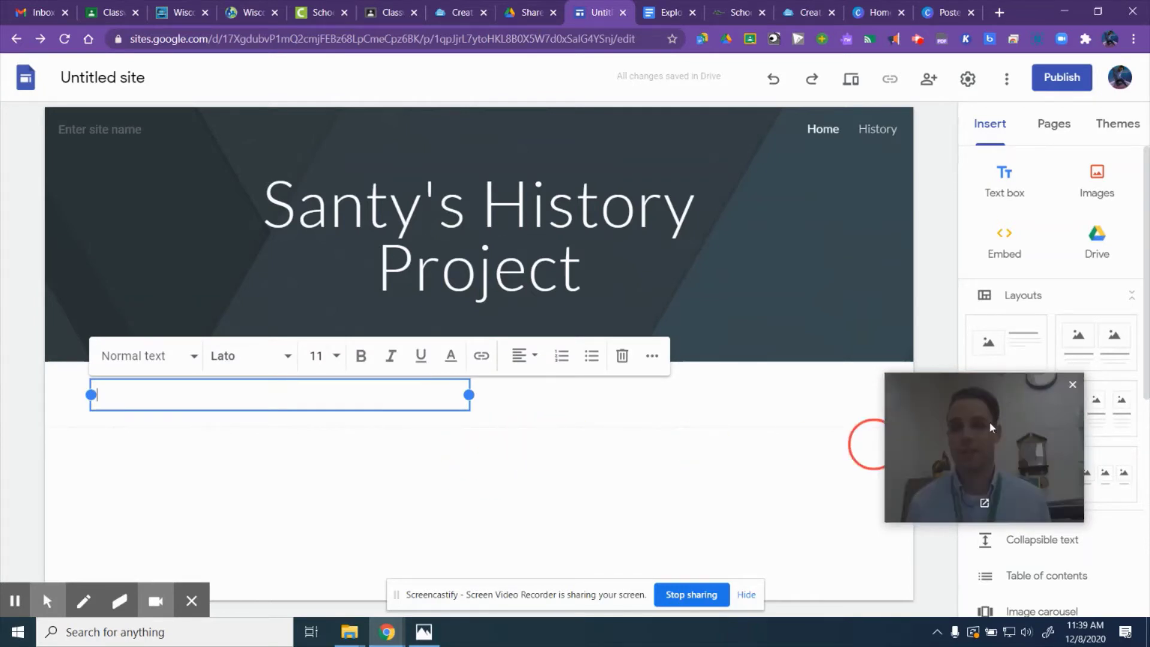
left_click(1015, 332)
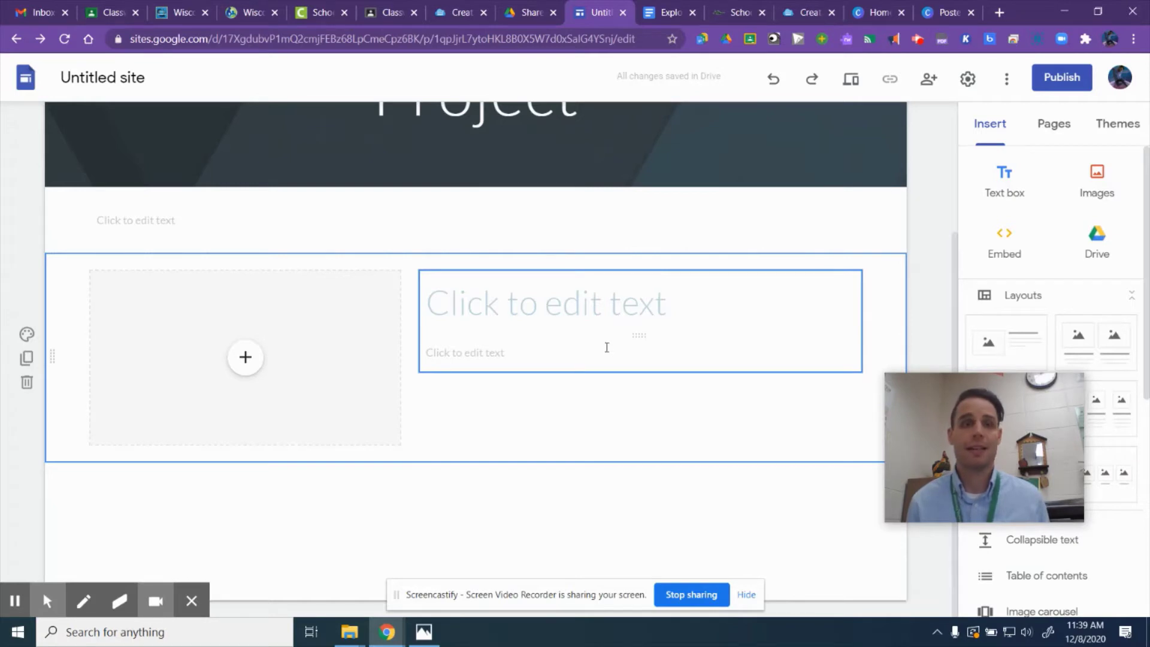
scroll(487, 407, "up", 3)
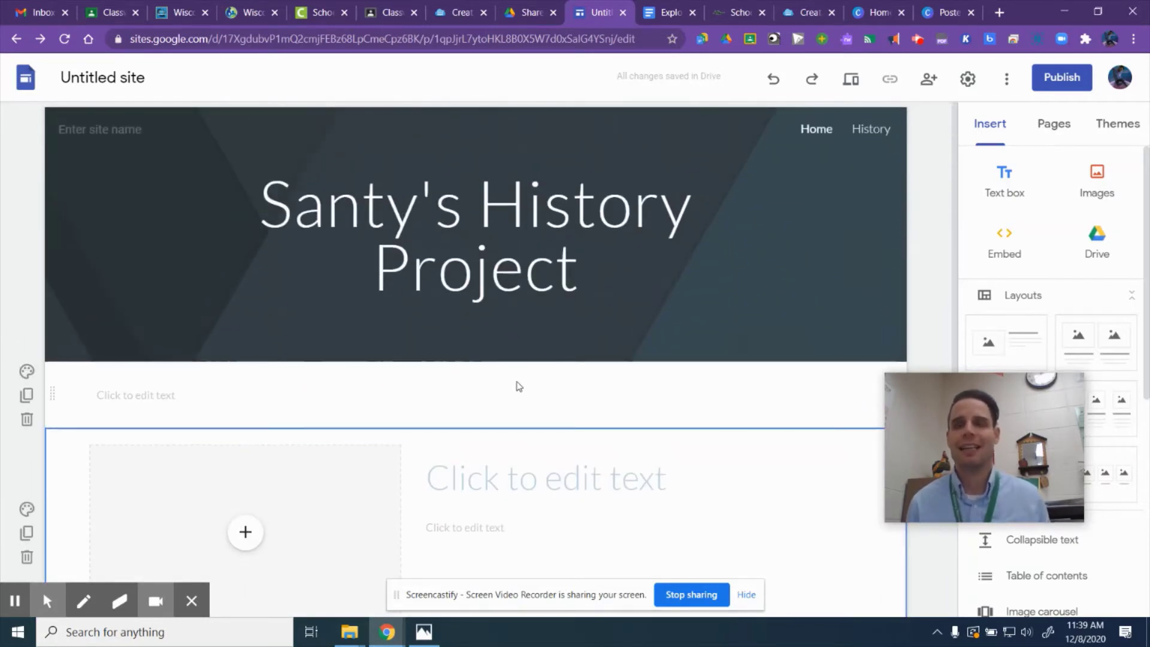
- Preview the site, visiting the History page and then returning to Home
left_click(855, 89)
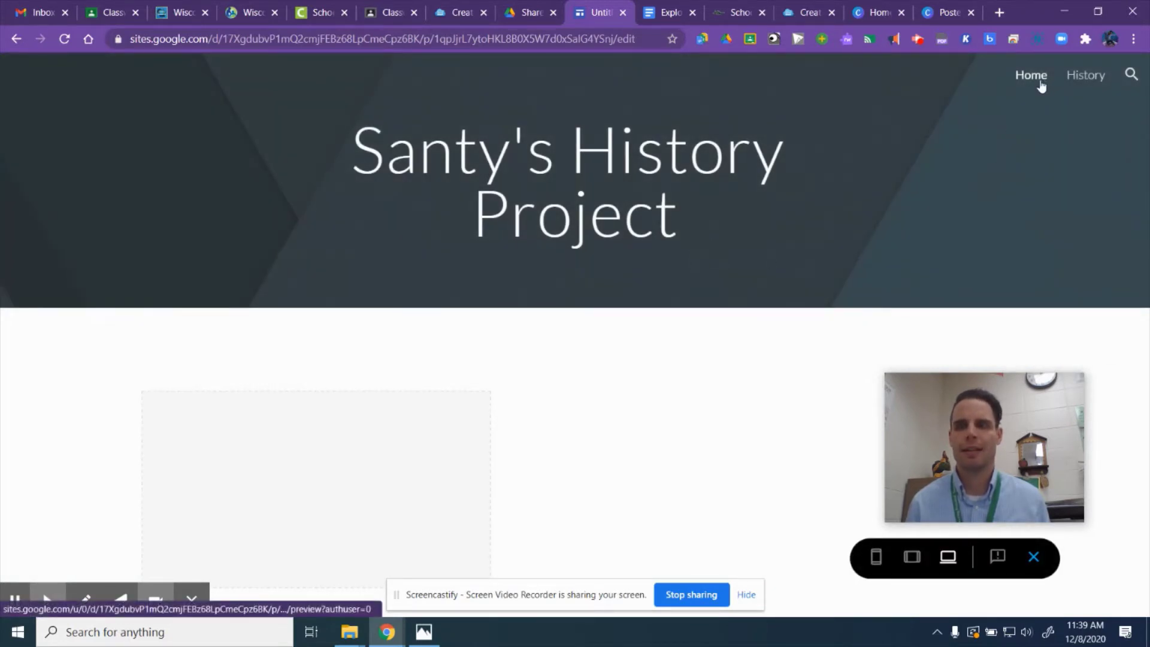
left_click(1078, 83)
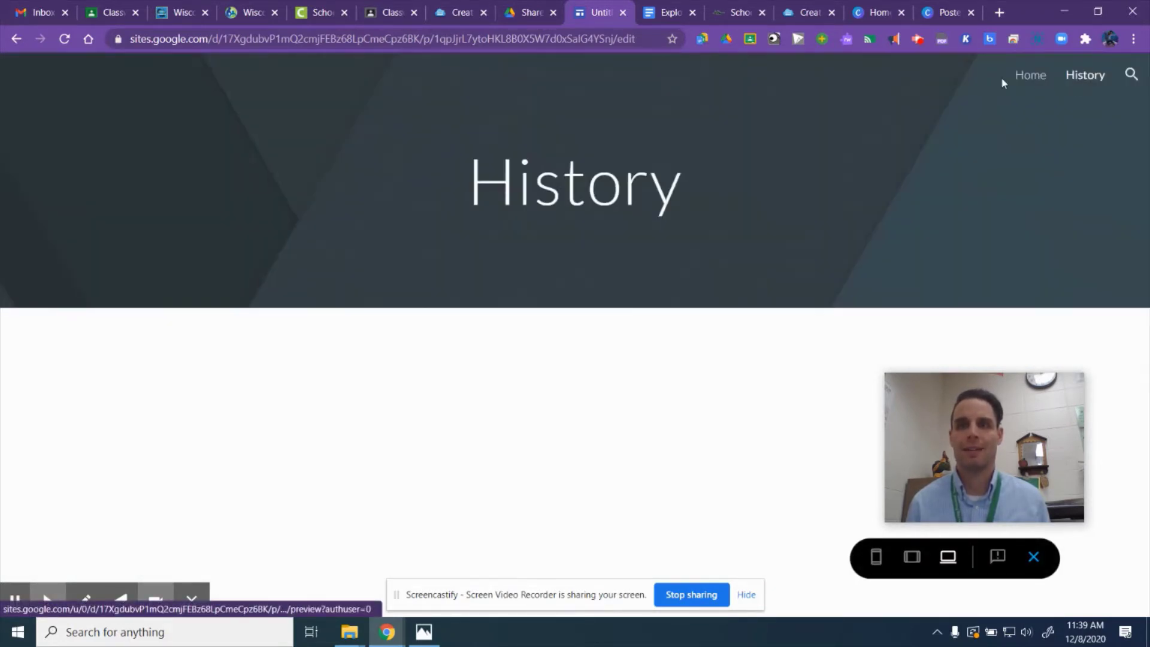
left_click(1023, 80)
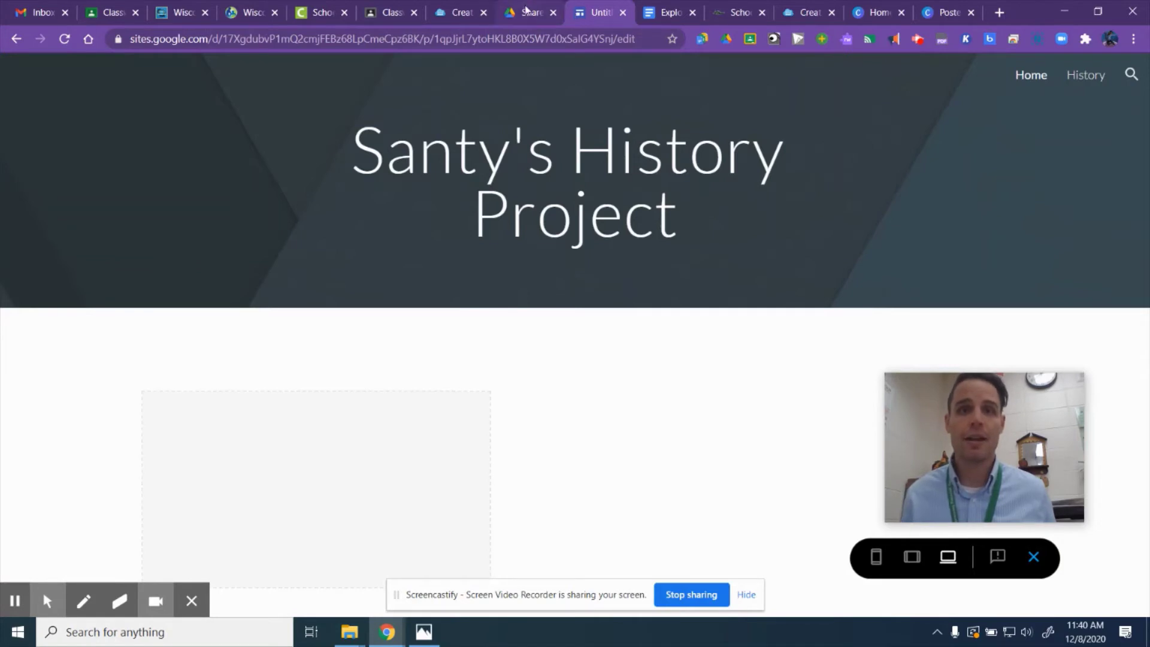
- Launch a new Lucidpress document from Drive, bringing up the Google account chooser
left_click(527, 12)
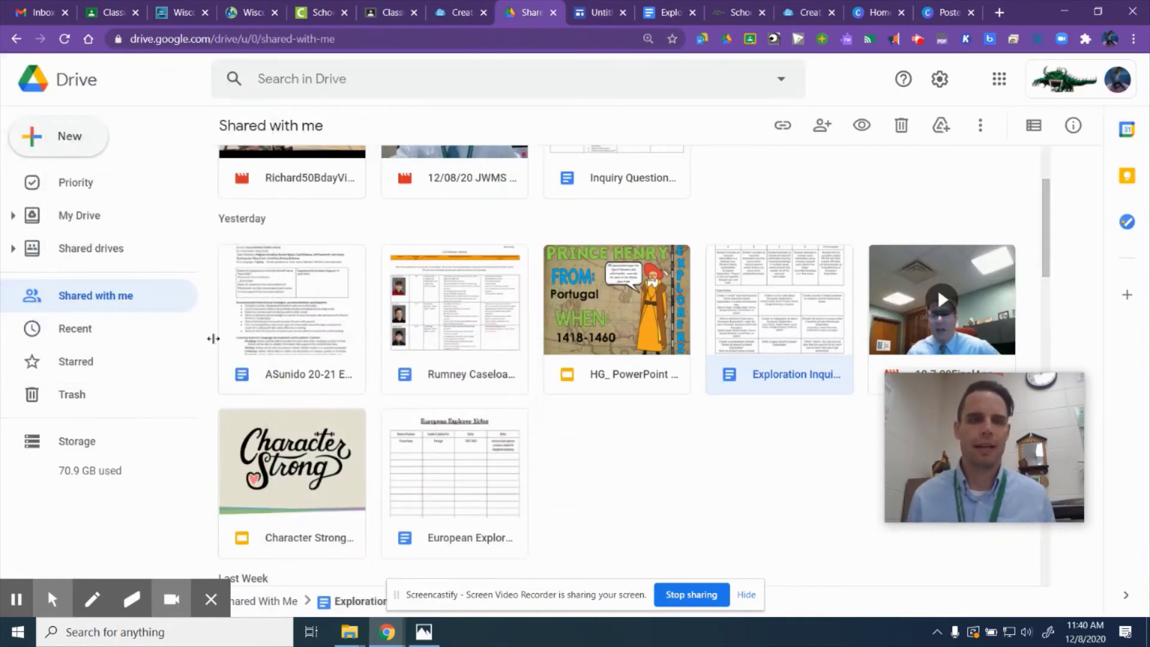
left_click(66, 145)
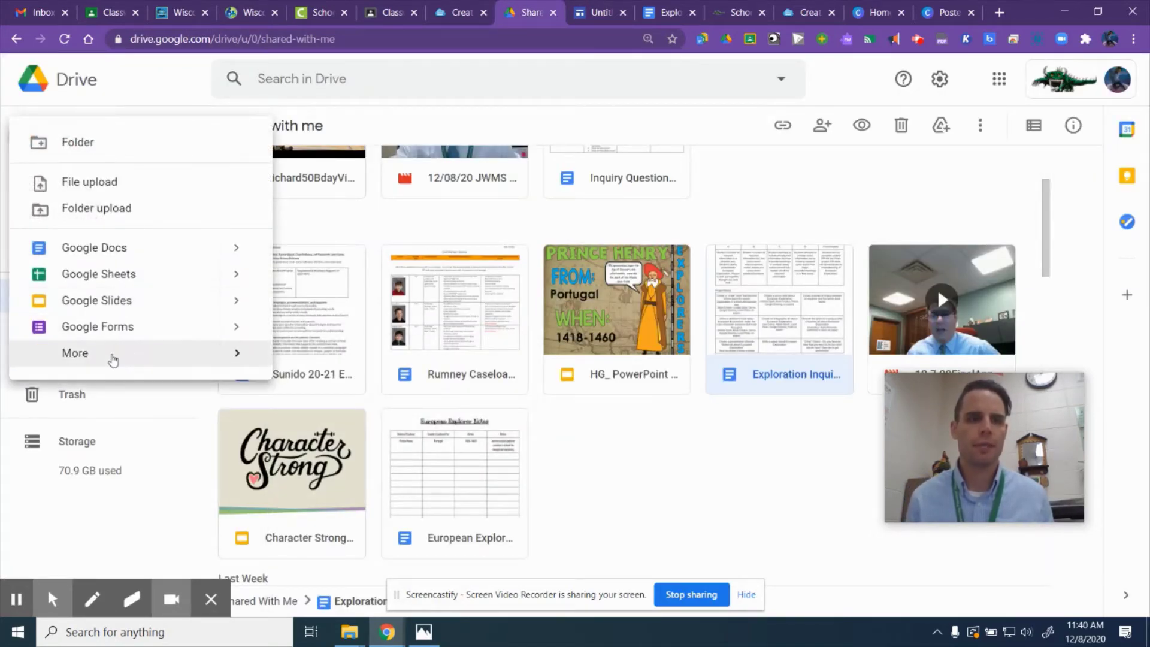
mouse_move(141, 359)
scroll(336, 459, "down", 1)
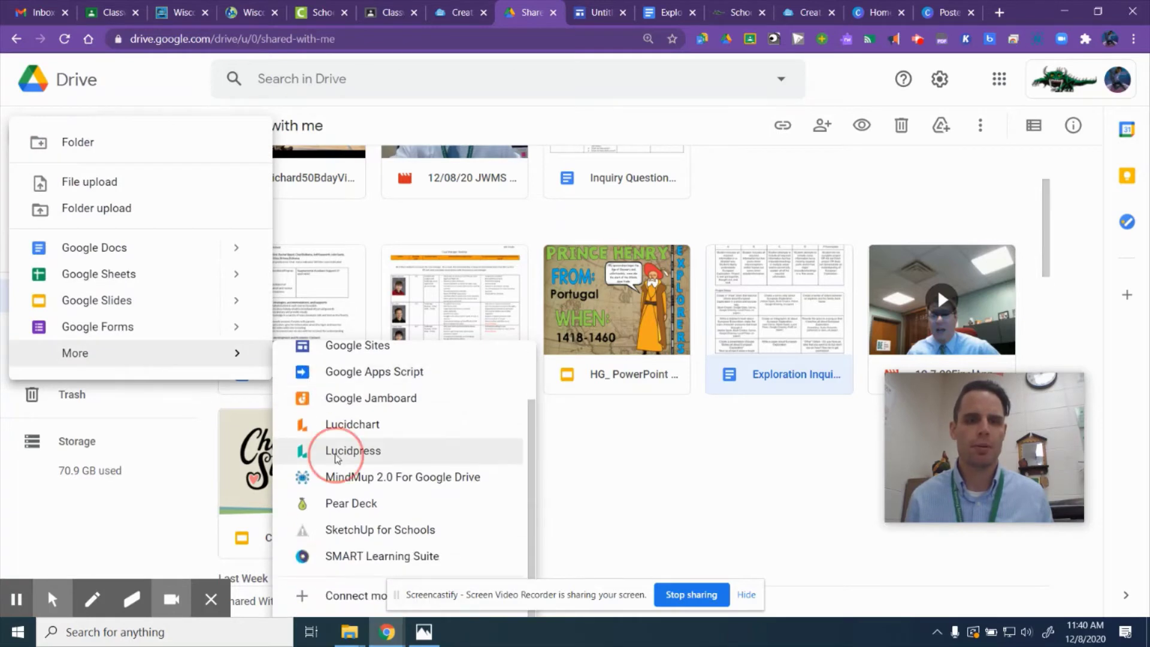
left_click(335, 452)
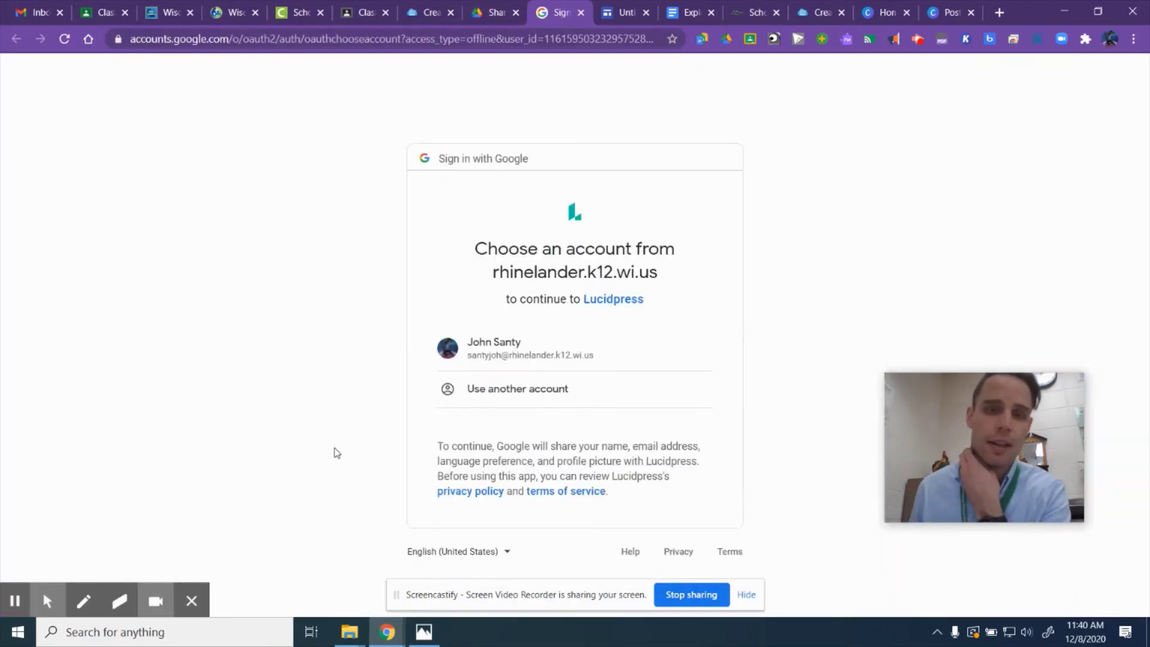
- Sign in to Lucidpress with the school account as a Student and dismiss the Premium Feature notice
left_click(496, 350)
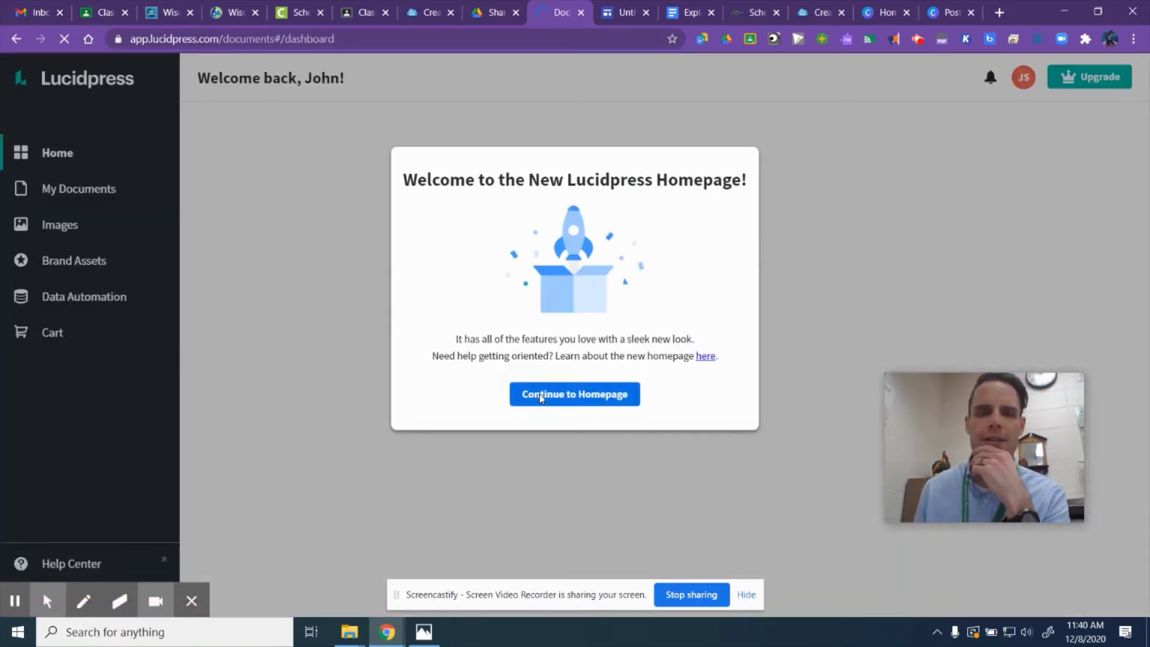
left_click(540, 399)
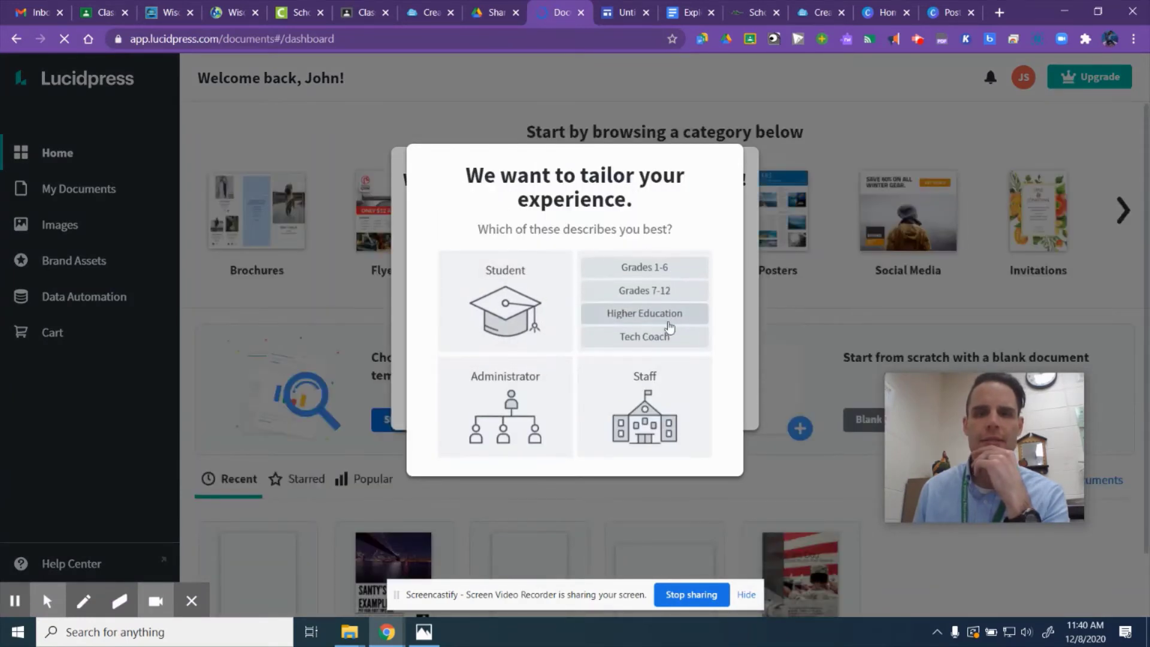
left_click(535, 313)
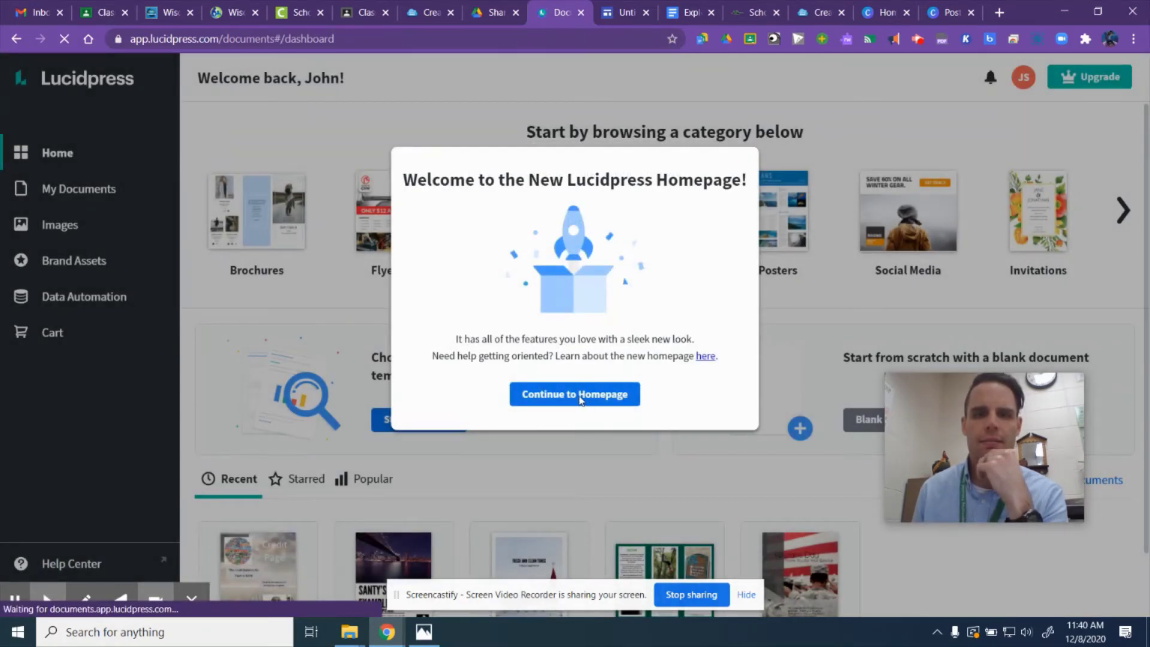
left_click(580, 400)
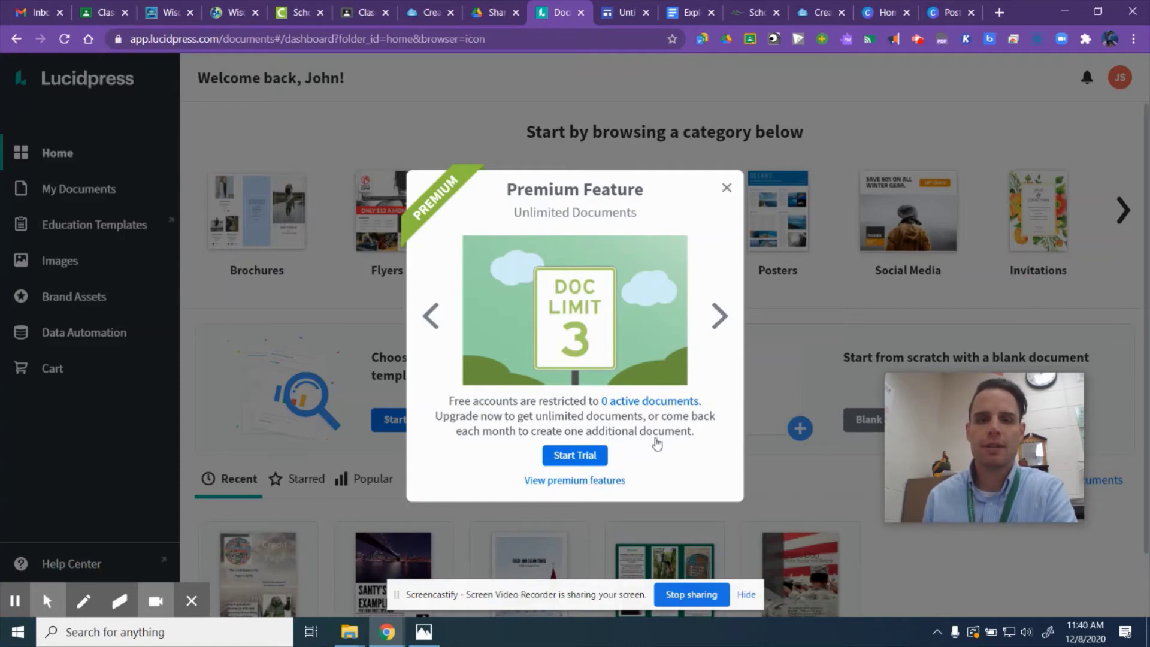
left_click(730, 191)
scroll(757, 319, "down", 1)
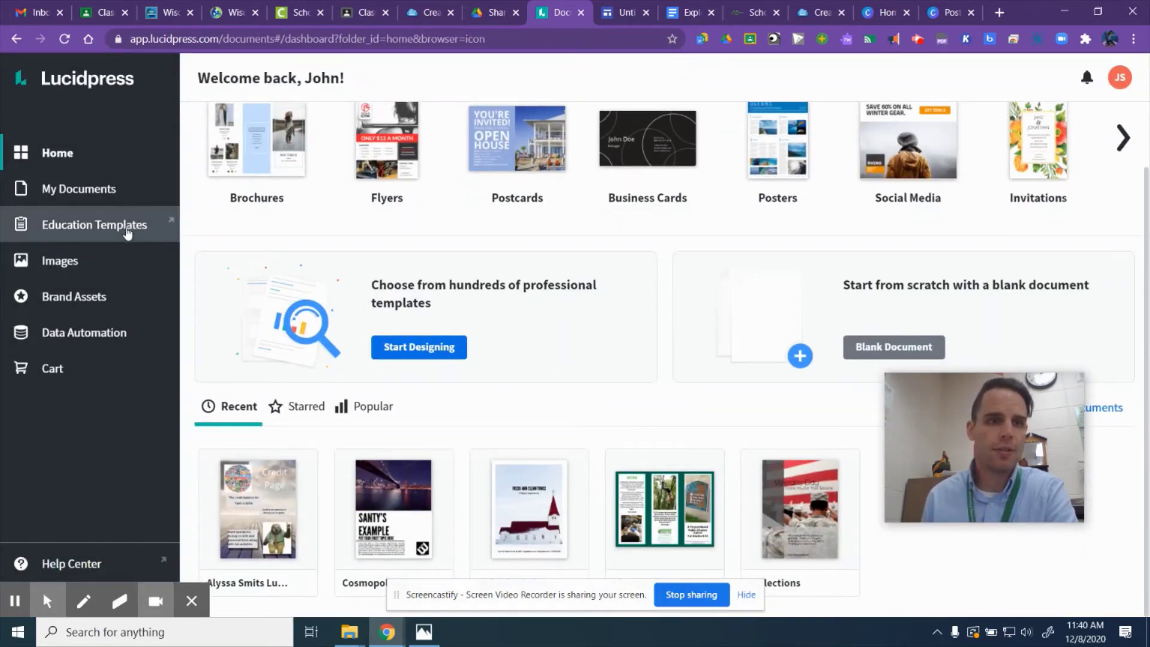
- Check the Education Templates page, then browse the Social Media templates with 36.81 x 20 in YouTube banners
left_click(126, 229)
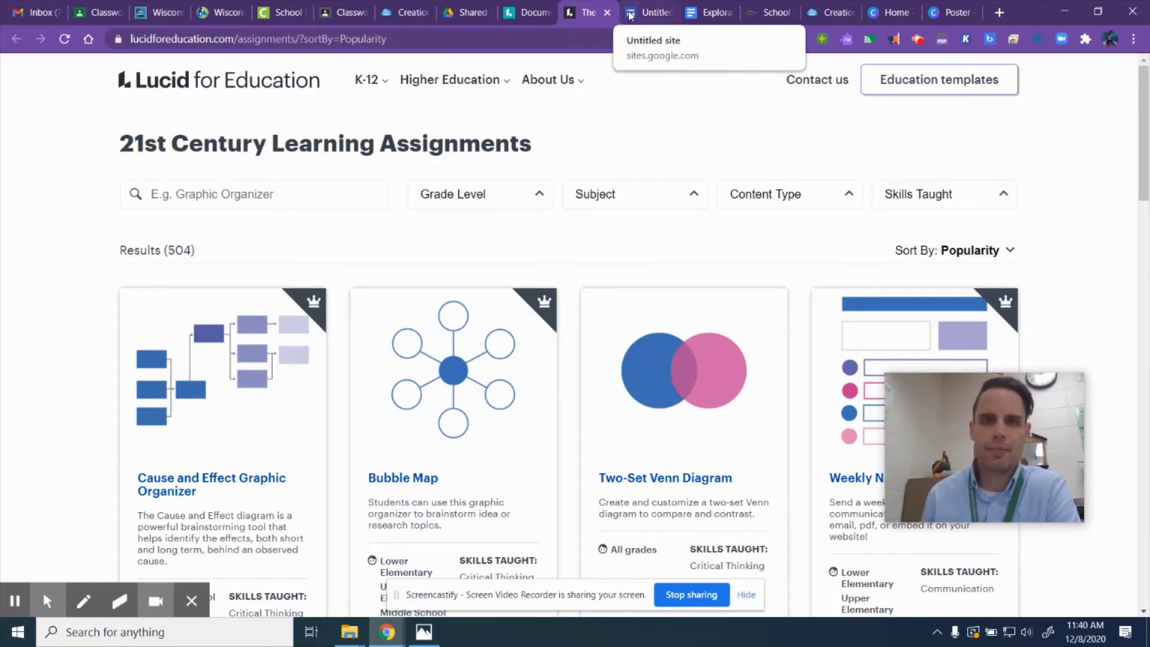
left_click(607, 12)
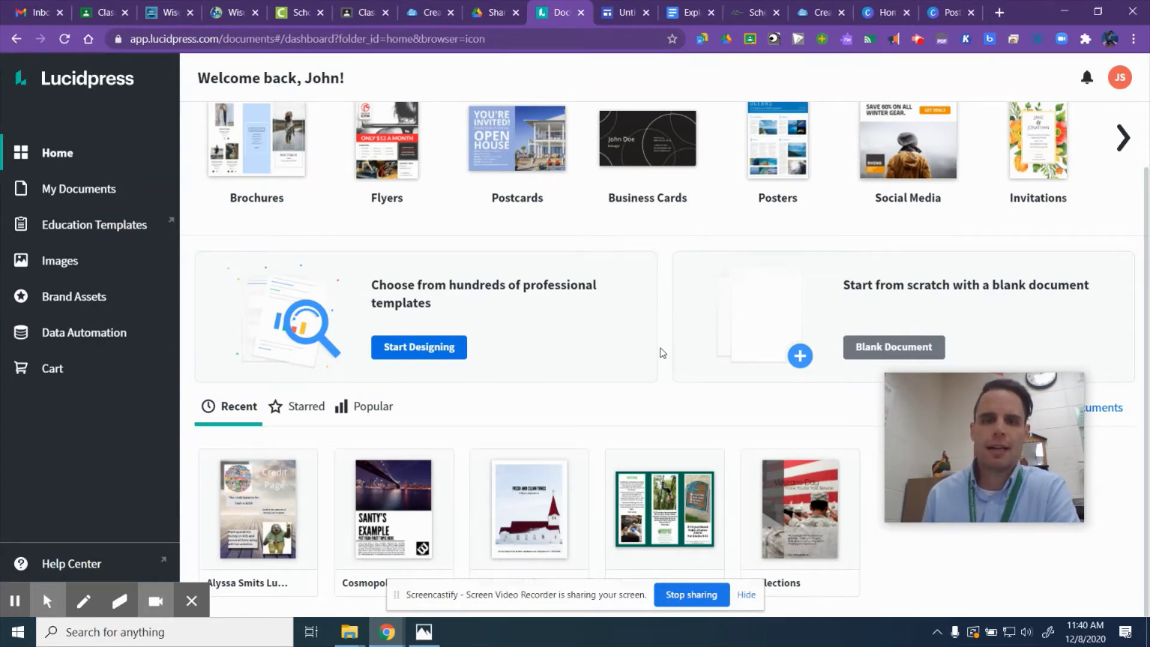
left_click(903, 150)
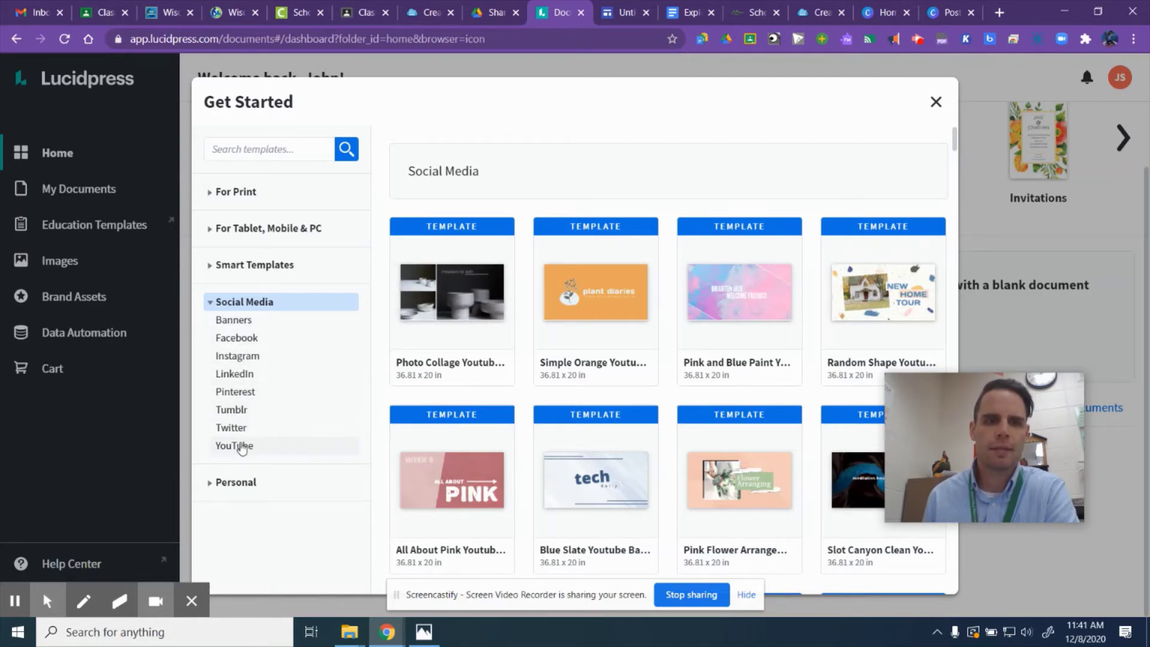
- Browse the For Print Checklists templates in Lucidpress, then close the Lucidpress tab
left_click(253, 198)
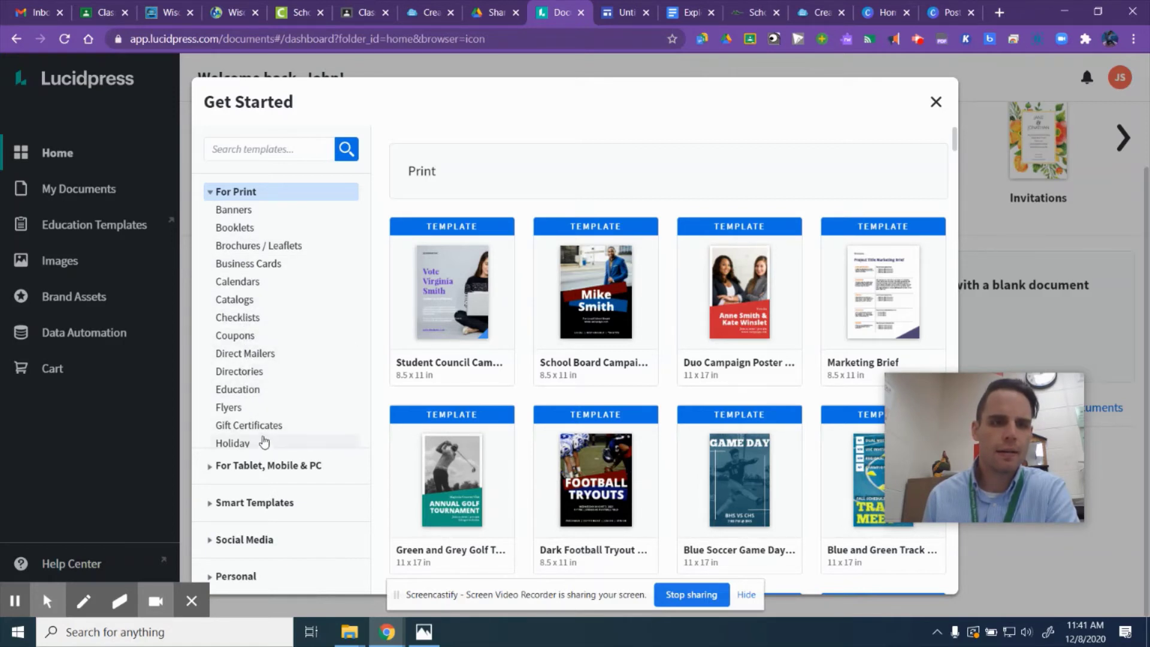
left_click(245, 320)
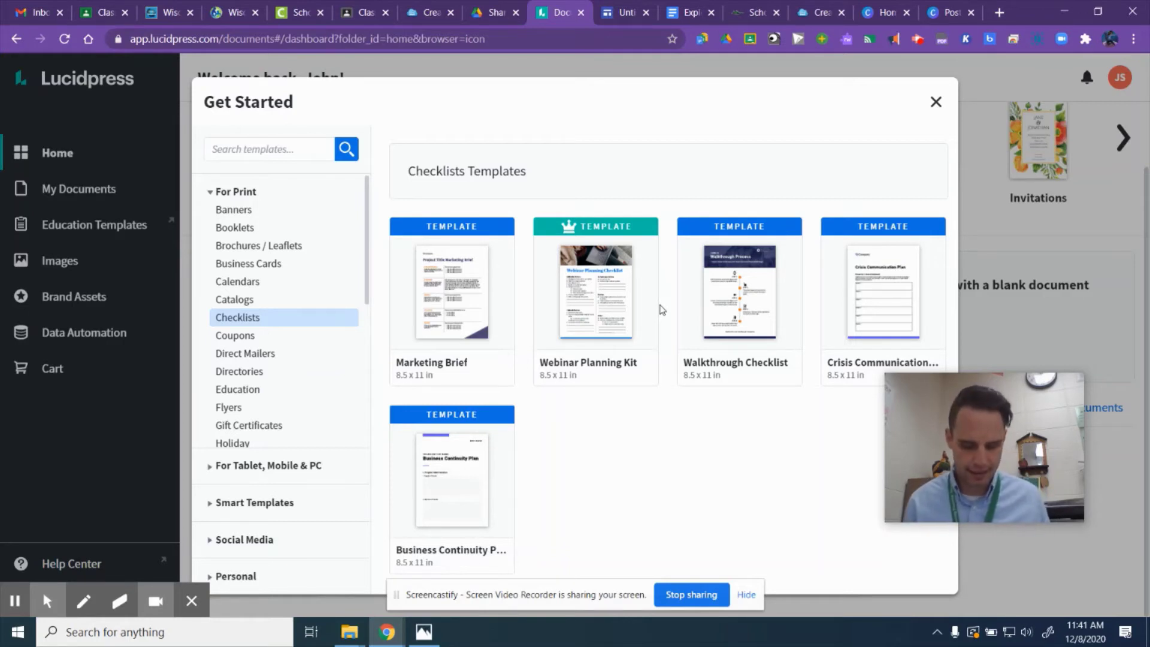
left_click(581, 12)
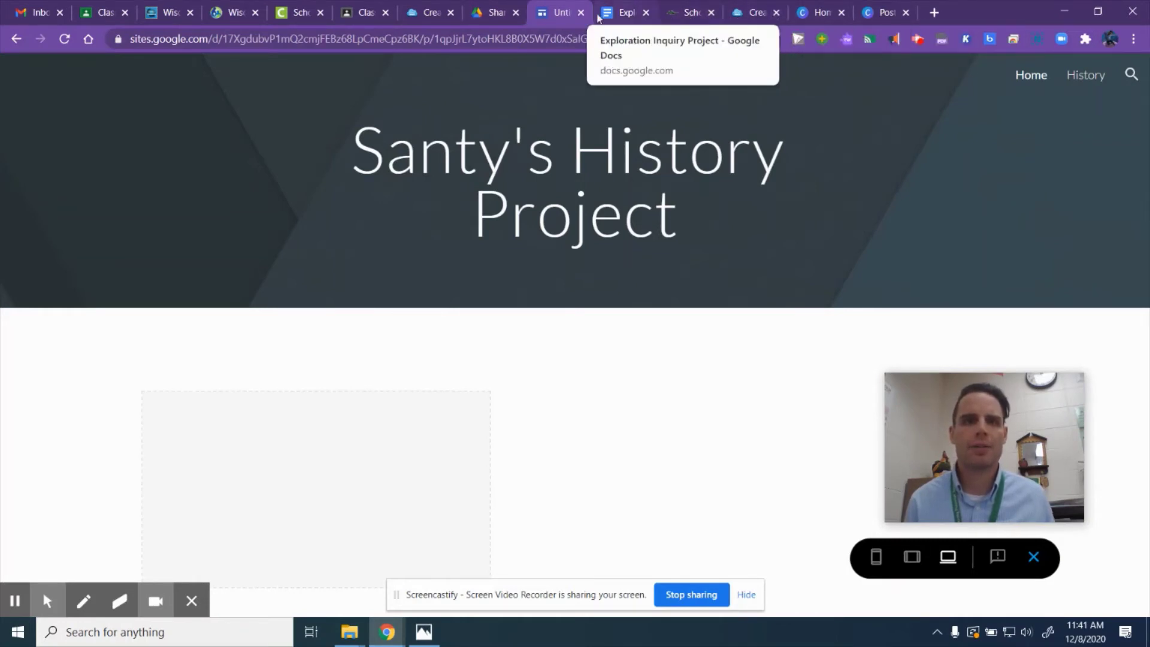
- Launch Pixlr X from the Pixlr Express image under Graphic Design in the Creation Tools guide
left_click(751, 18)
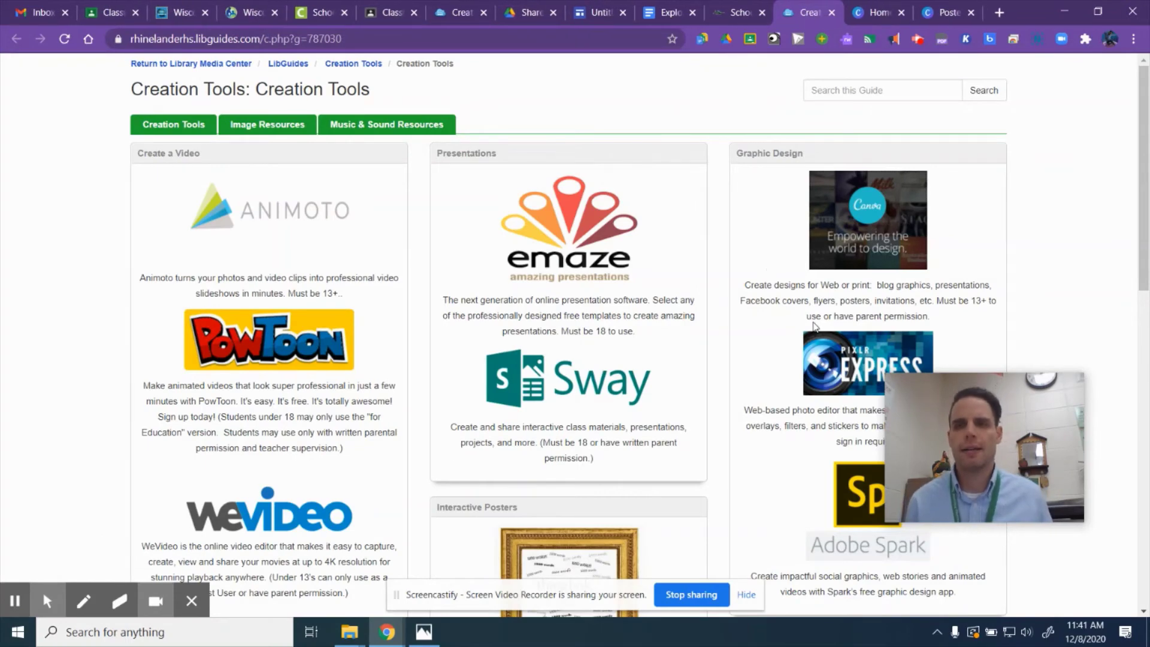
scroll(832, 225, "down", 2)
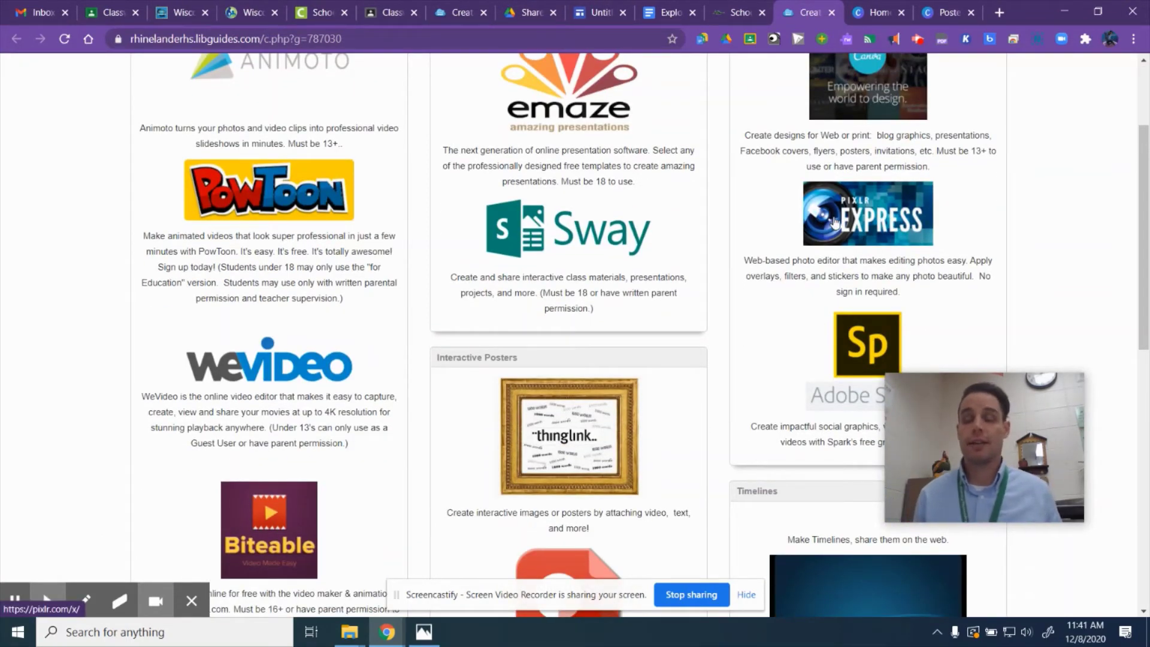
left_click(834, 220)
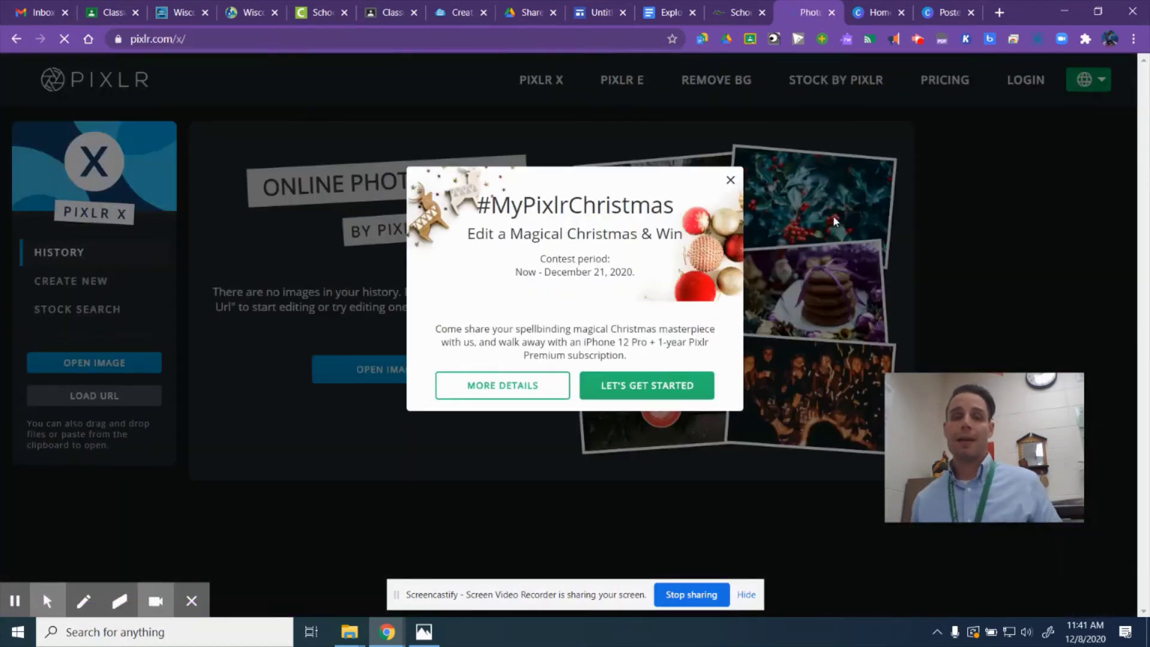
- Dismiss the Christmas promotion and open the narwal image from Downloads in Pixlr X
left_click(730, 181)
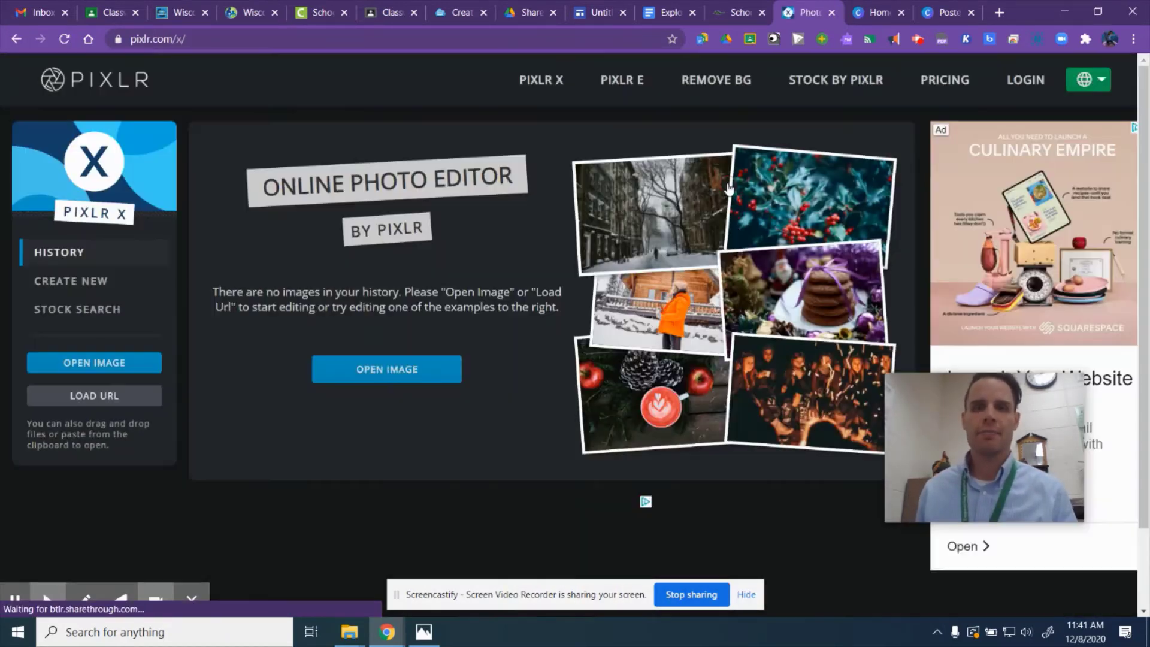
left_click(94, 371)
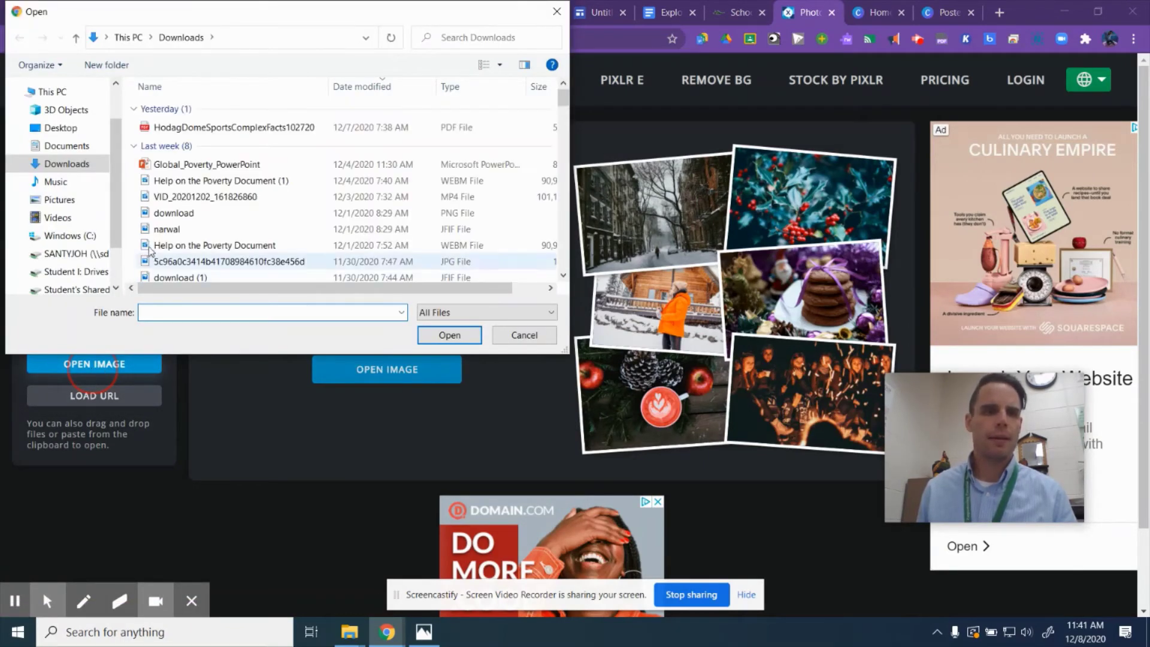
scroll(185, 180, "down", 8)
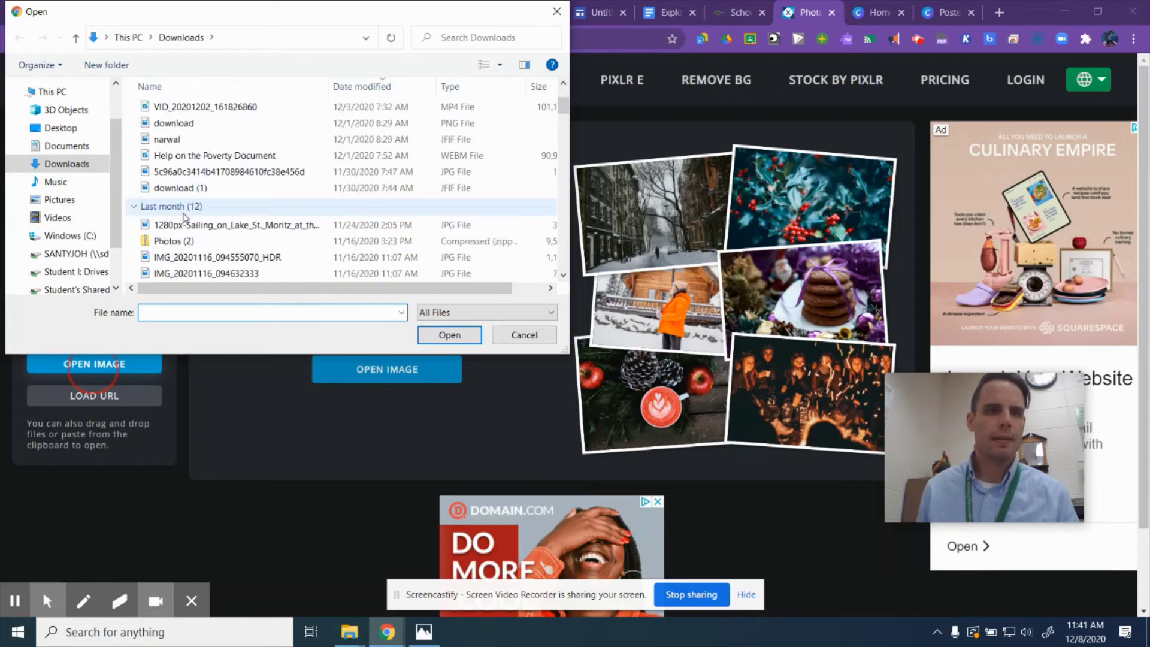
scroll(184, 217, "up", 2)
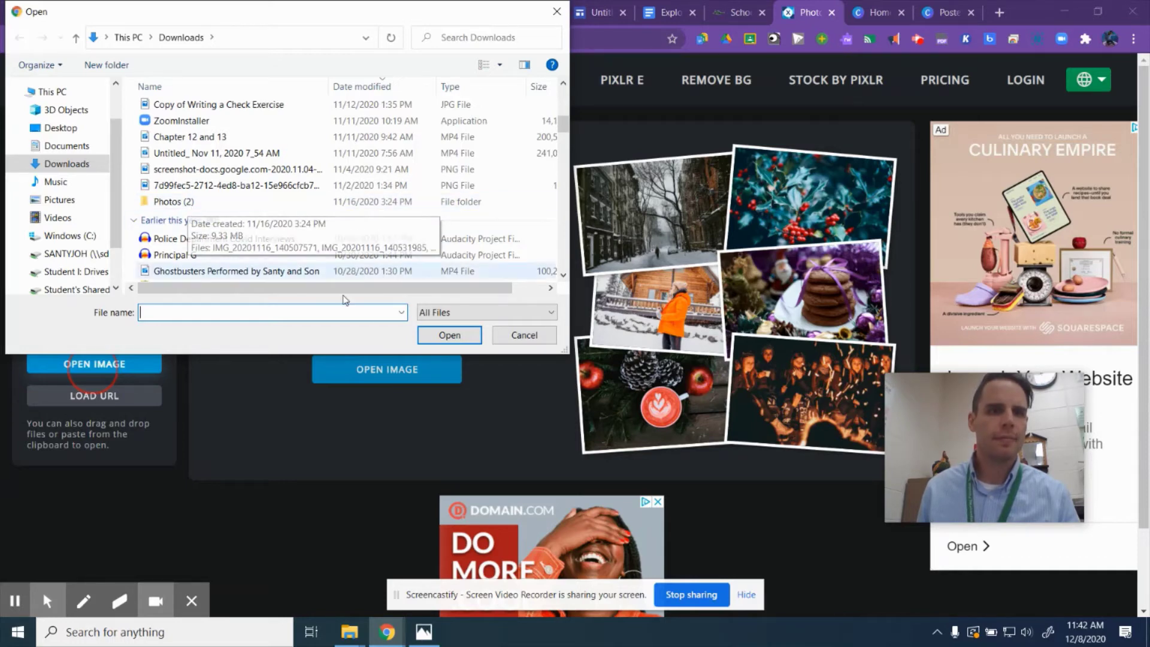
scroll(262, 254, "down", 2)
scroll(261, 255, "down", 2)
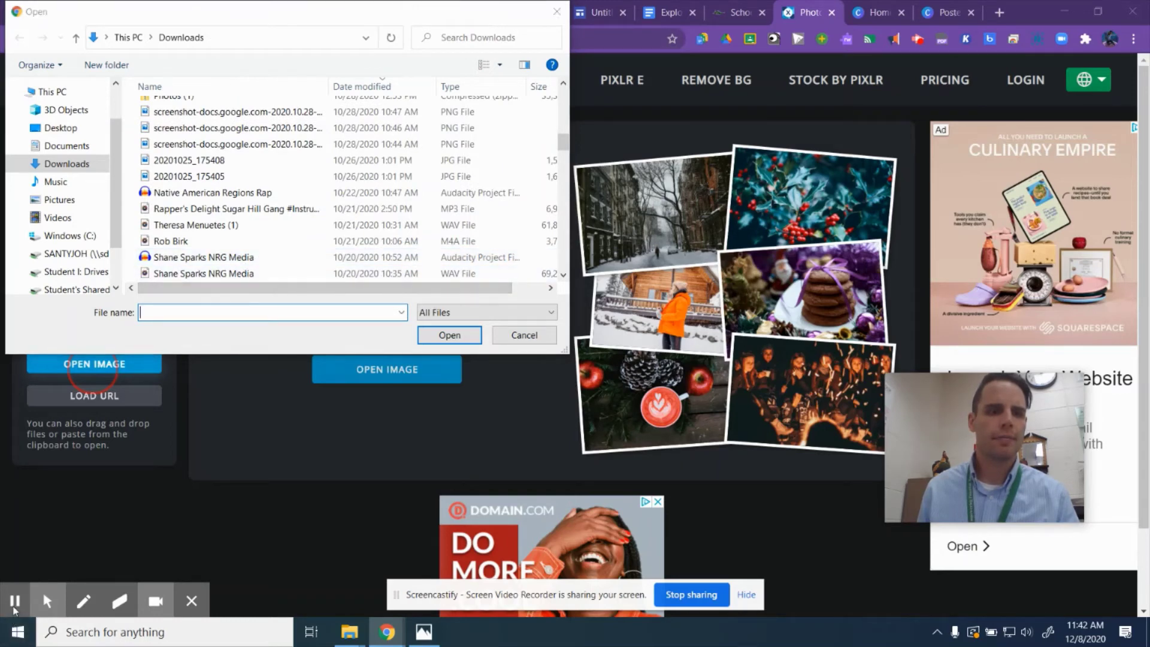
left_click(513, 343)
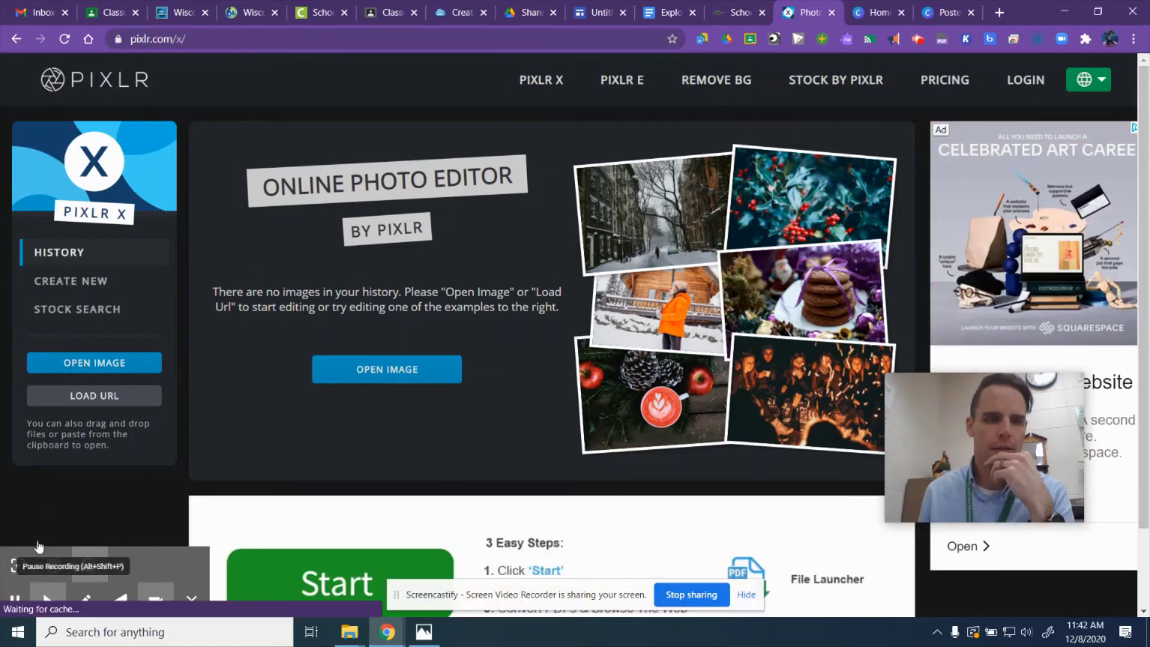
left_click(83, 368)
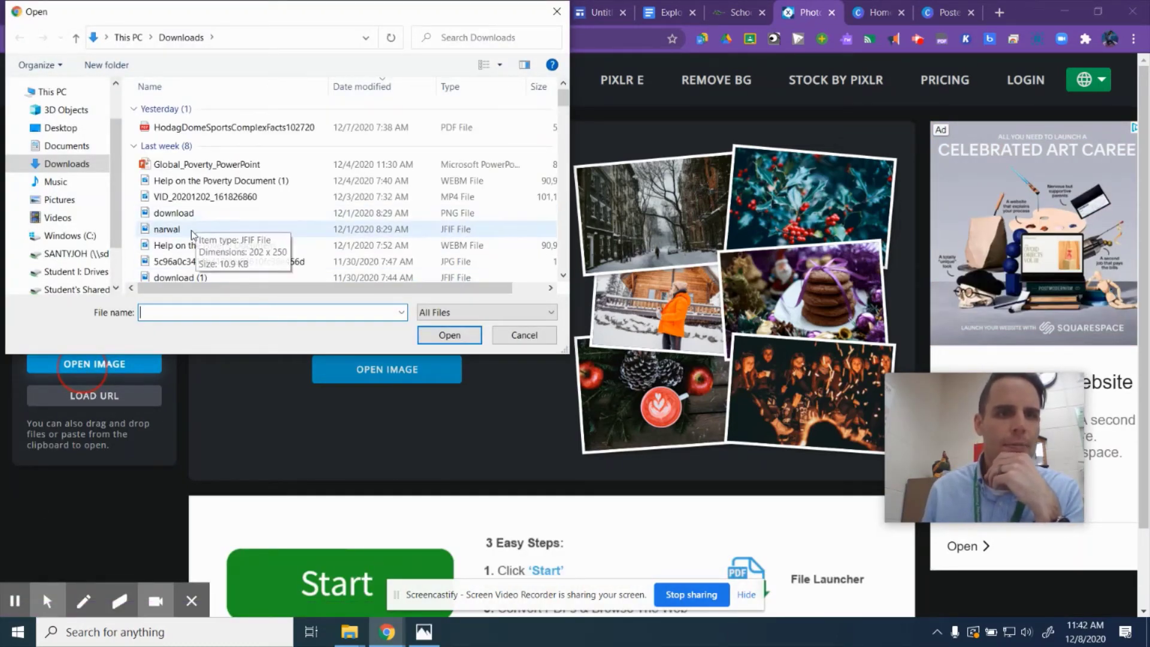
double_click(191, 231)
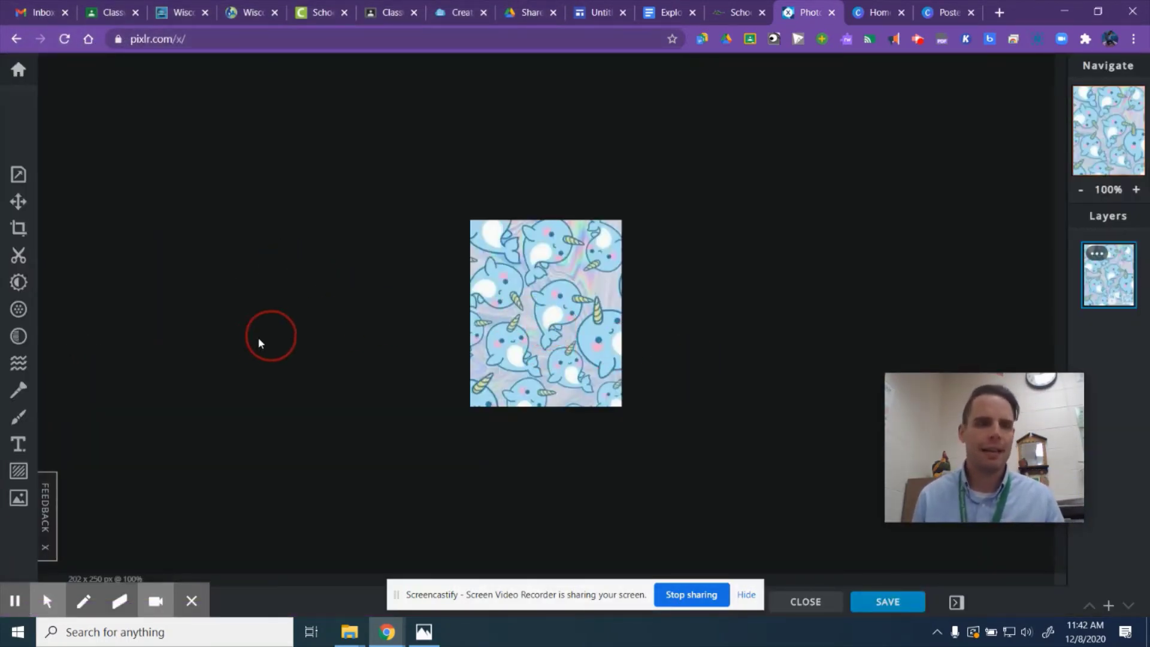
- Use the magic Cutout in REMOVE mode to clear six background patches between the narwhals
left_click(19, 257)
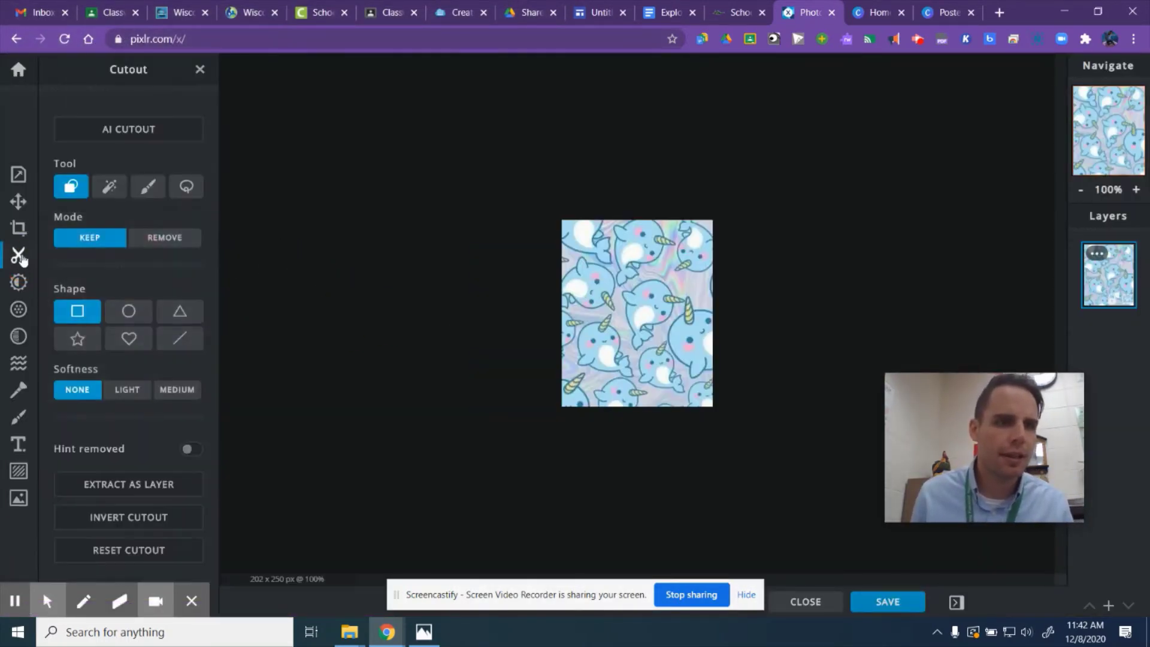
left_click(144, 243)
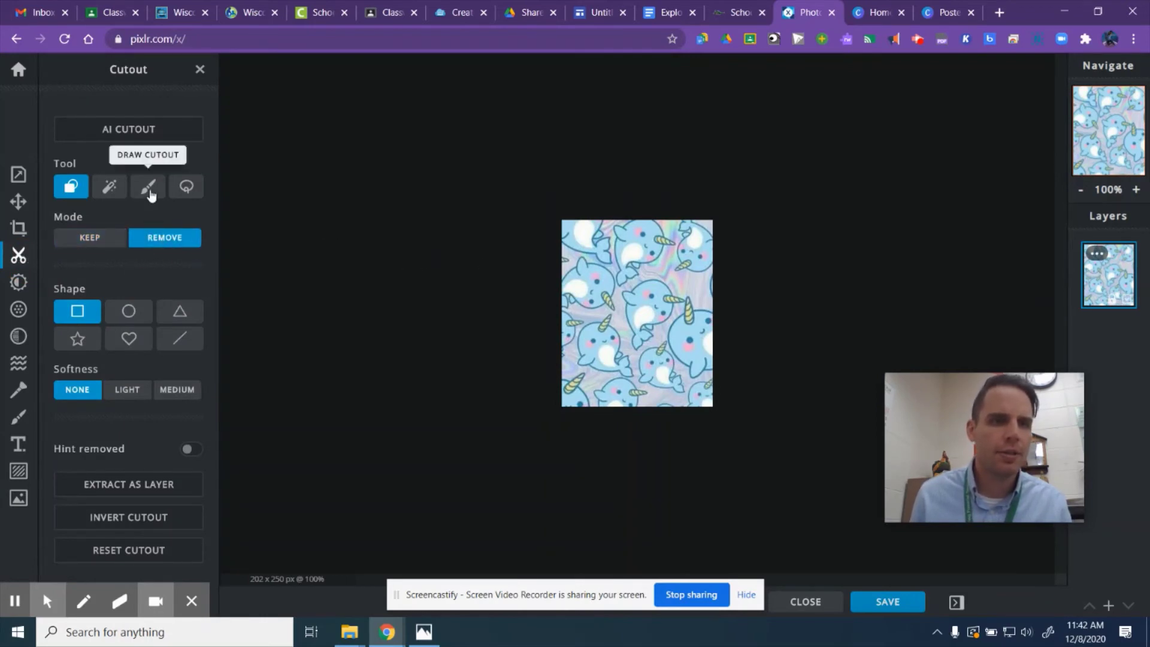
left_click(111, 191)
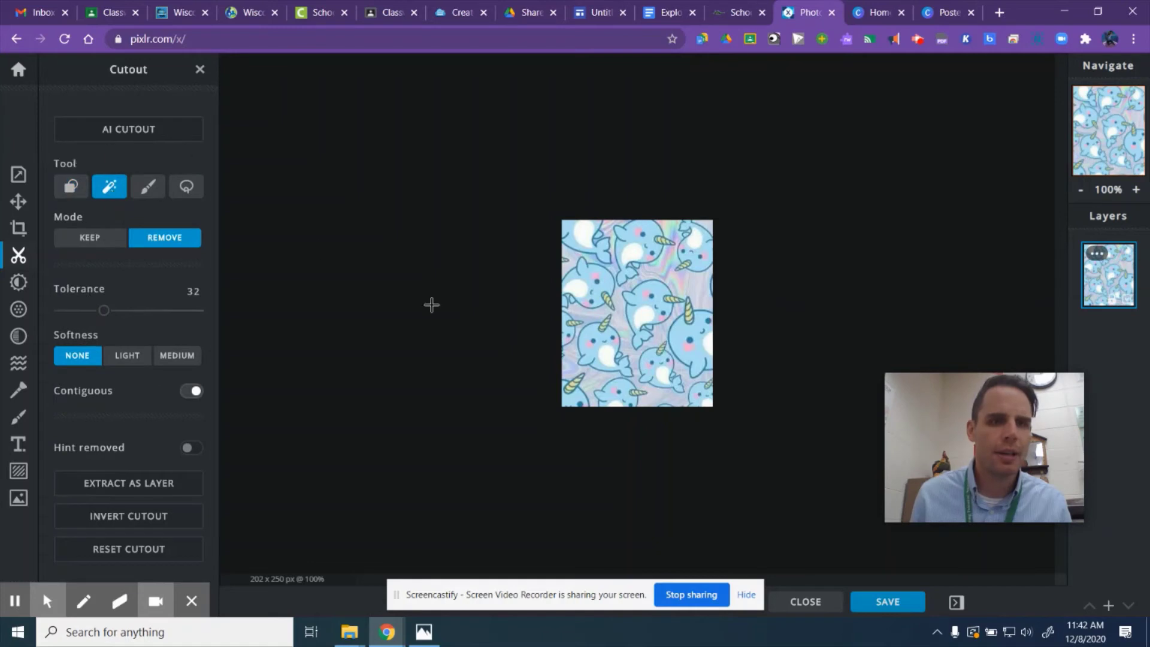
left_click(624, 346)
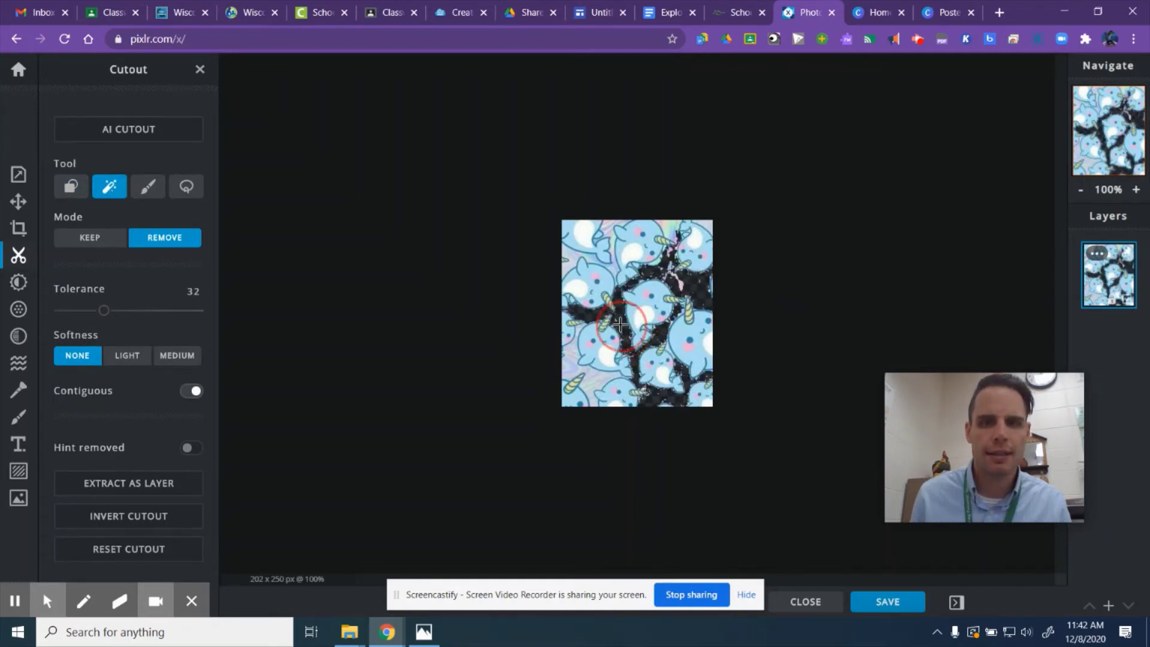
left_click(611, 266)
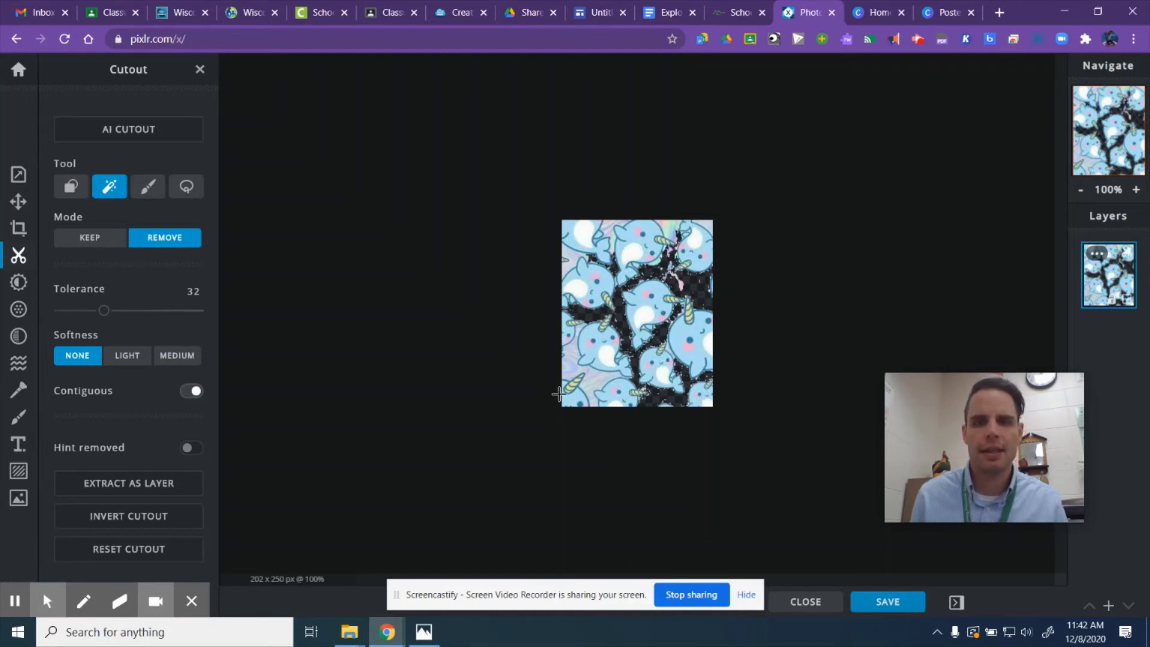
left_click(590, 383)
left_click(571, 363)
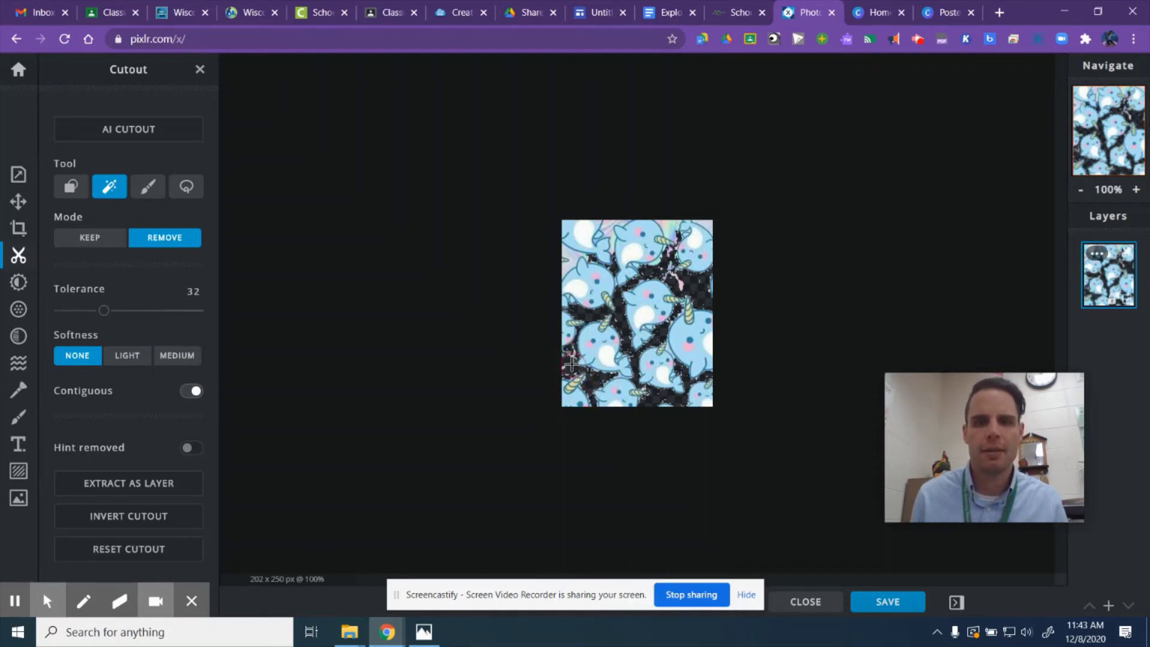
left_click(566, 267)
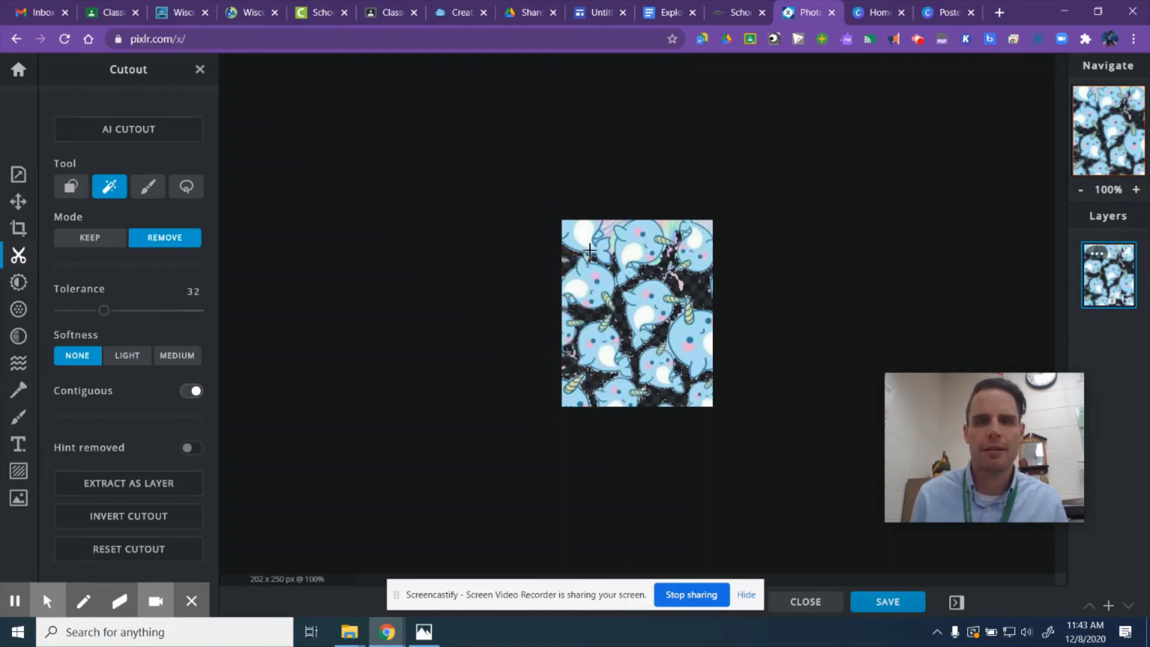
left_click(607, 231)
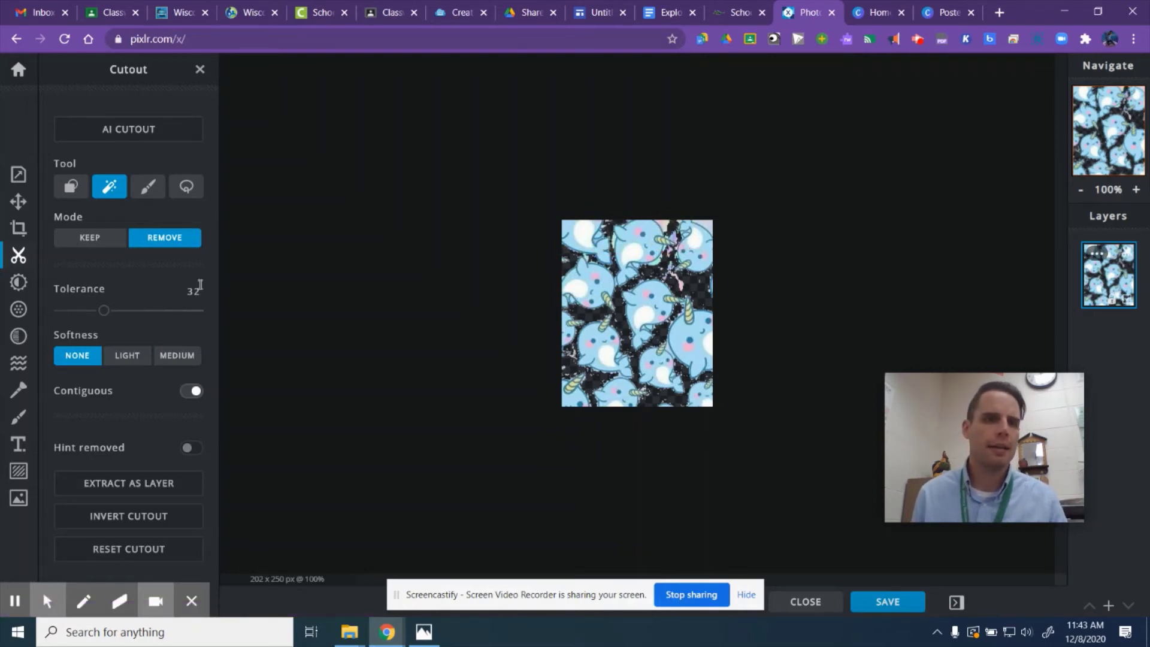
- Look through the colour adjustment and layer arrangement panels, then return to the Cutout tools
left_click(19, 288)
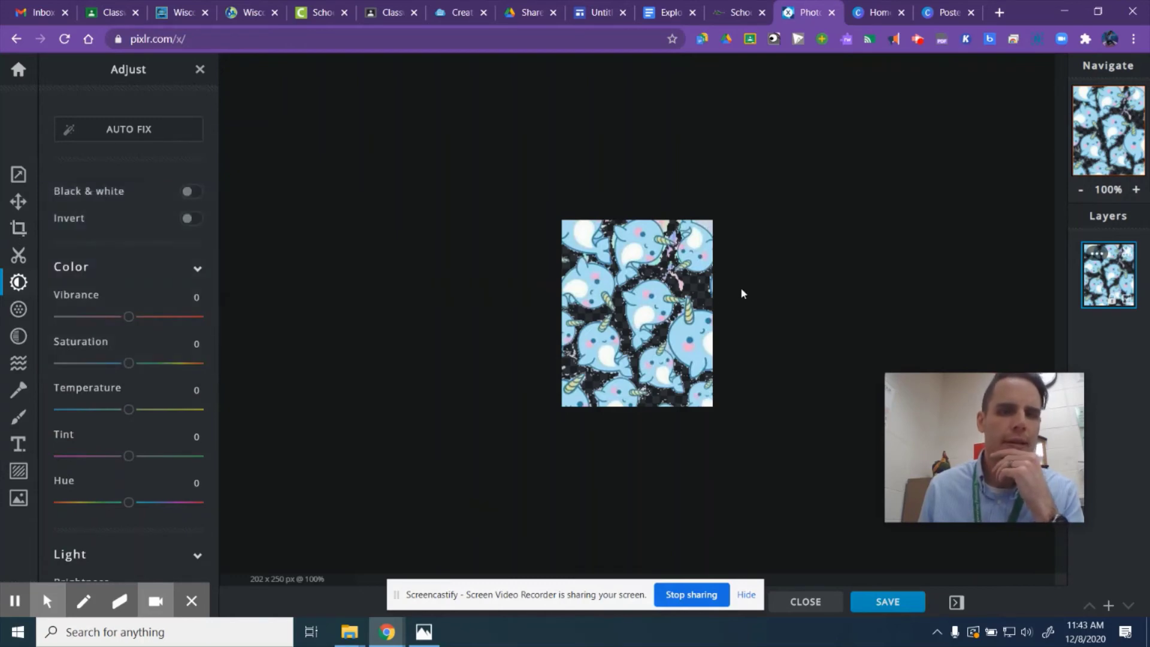
scroll(652, 294, "up", 5)
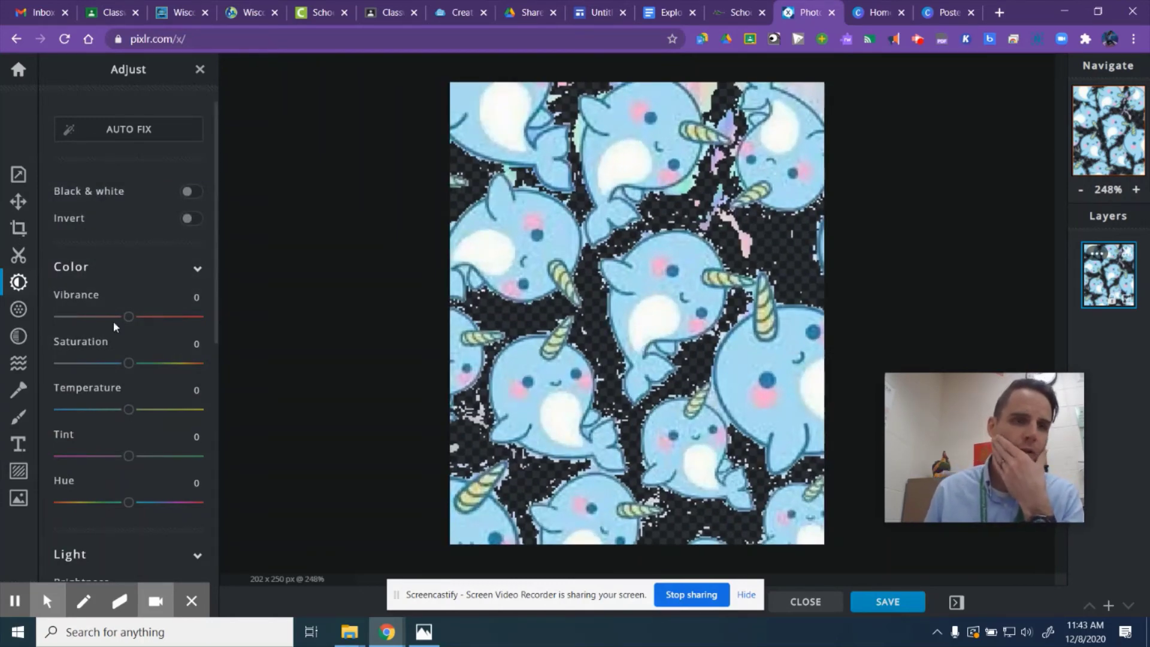
left_click(18, 204)
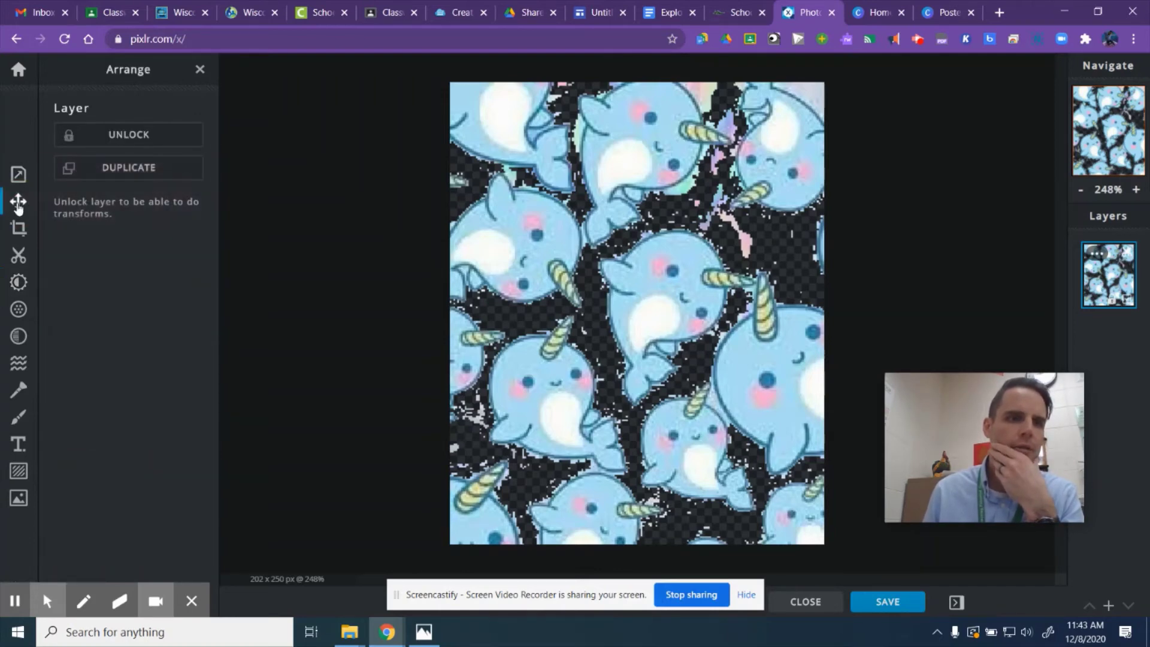
left_click(17, 256)
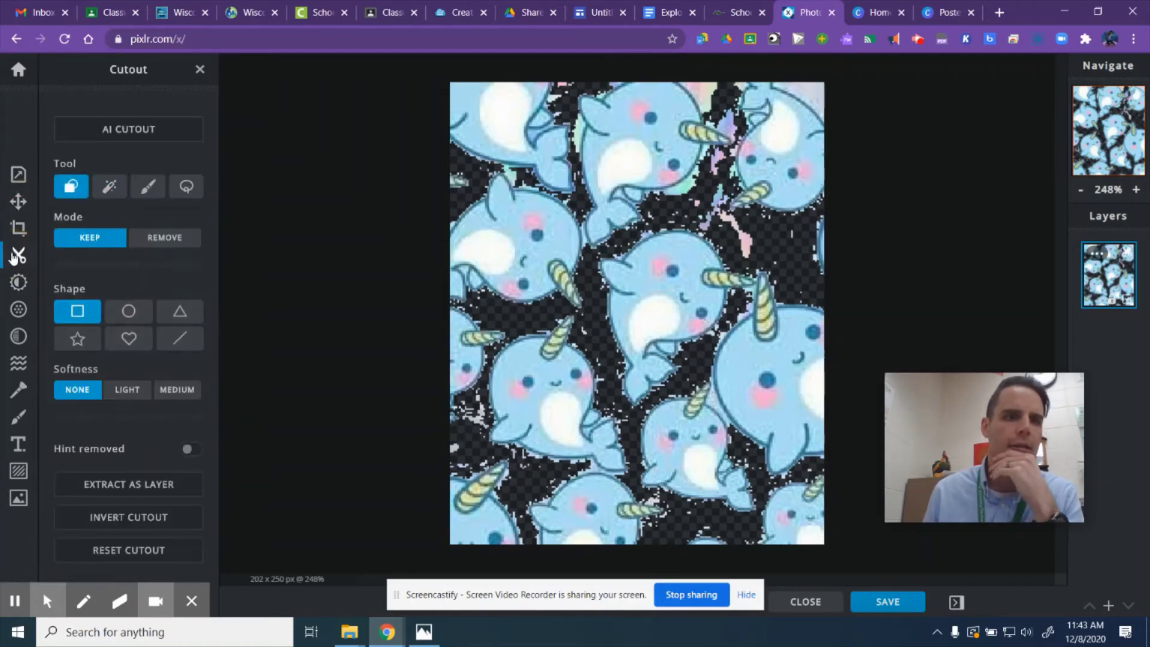
- Search Google for piskelapp in a new tab and open the Piskel sprite editor homepage
left_click(997, 13)
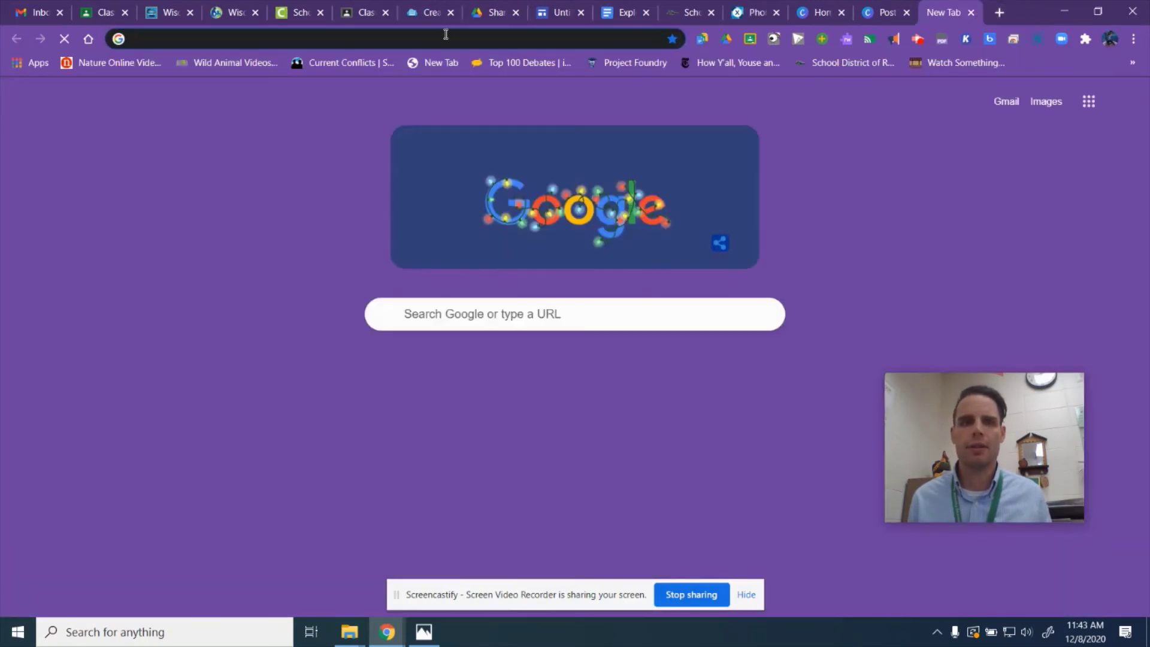
type("pis")
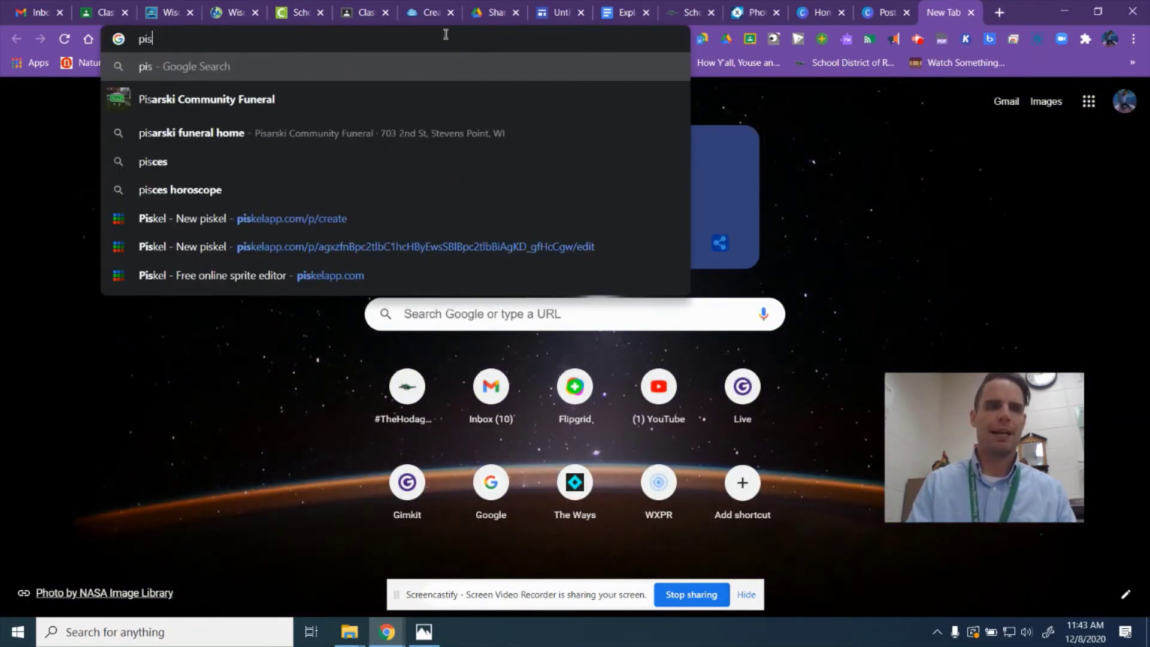
type("kelapp")
key("Return")
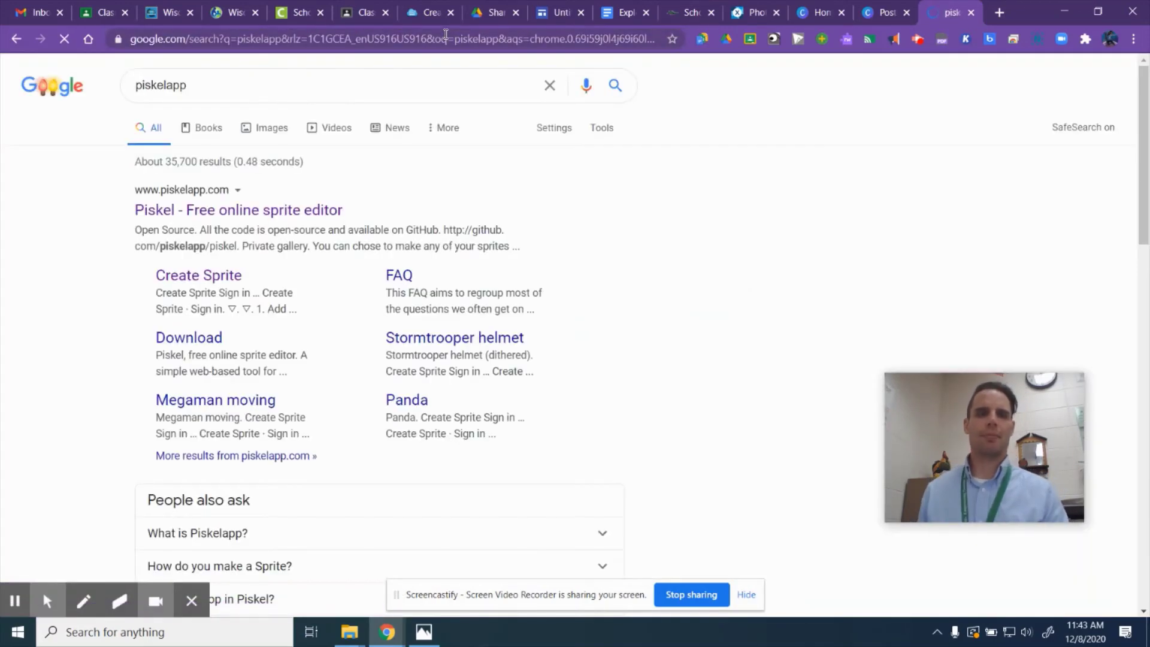
left_click(240, 210)
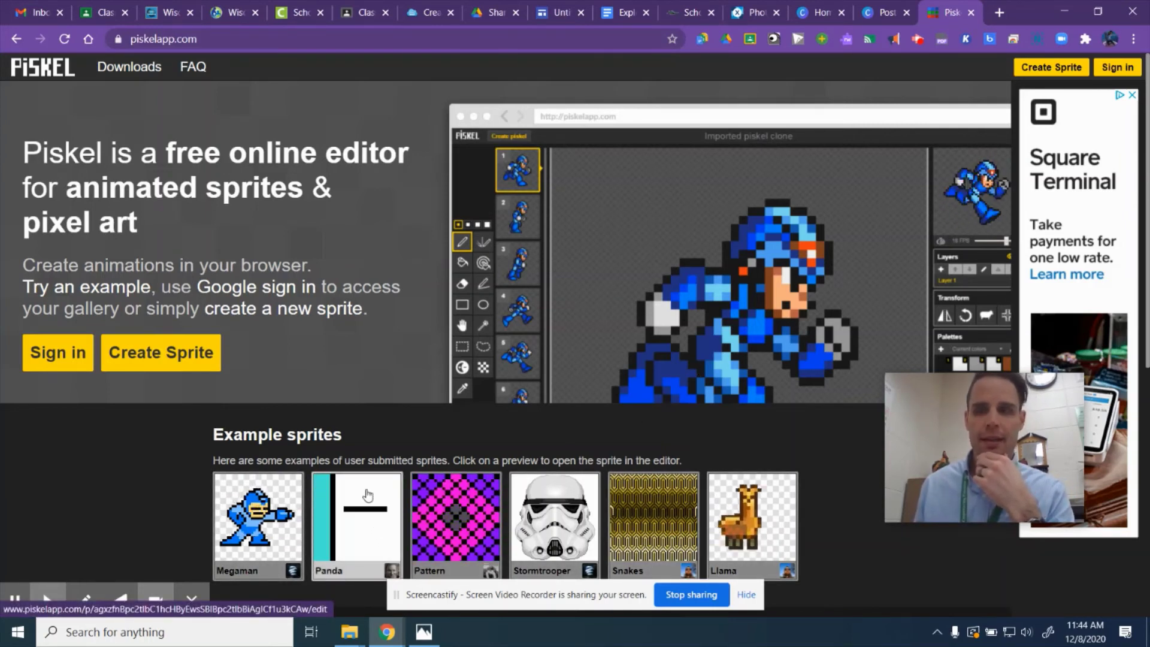
- Sign in to Piskel with the school Google account and create a new blank 32x32 sprite
left_click(86, 370)
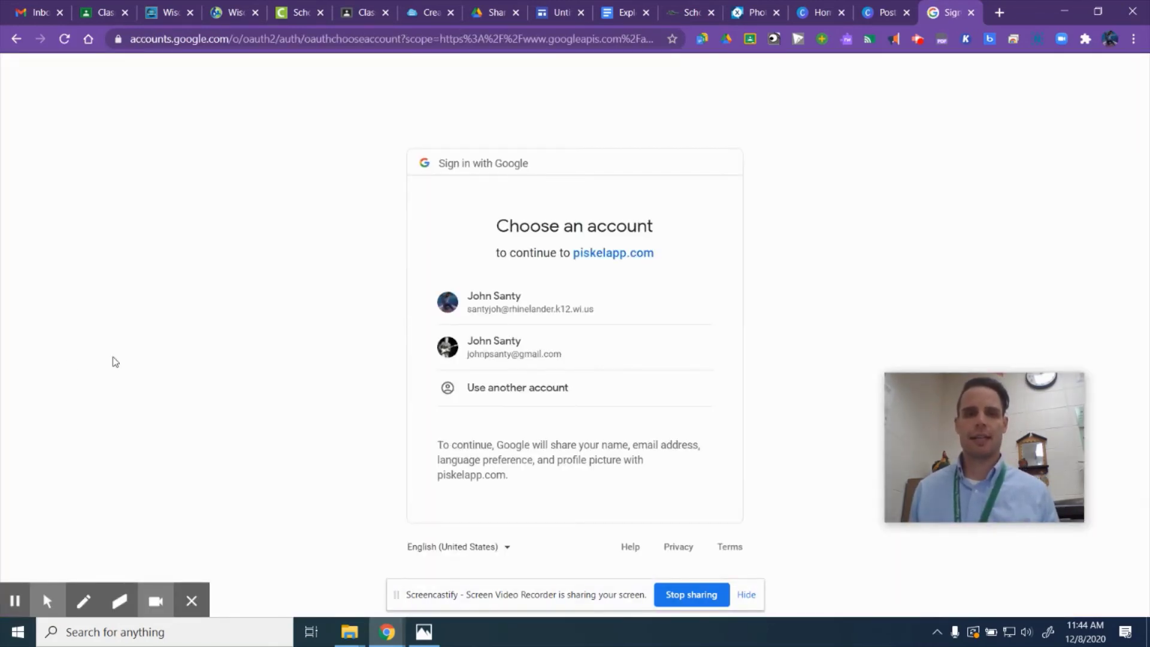
left_click(479, 316)
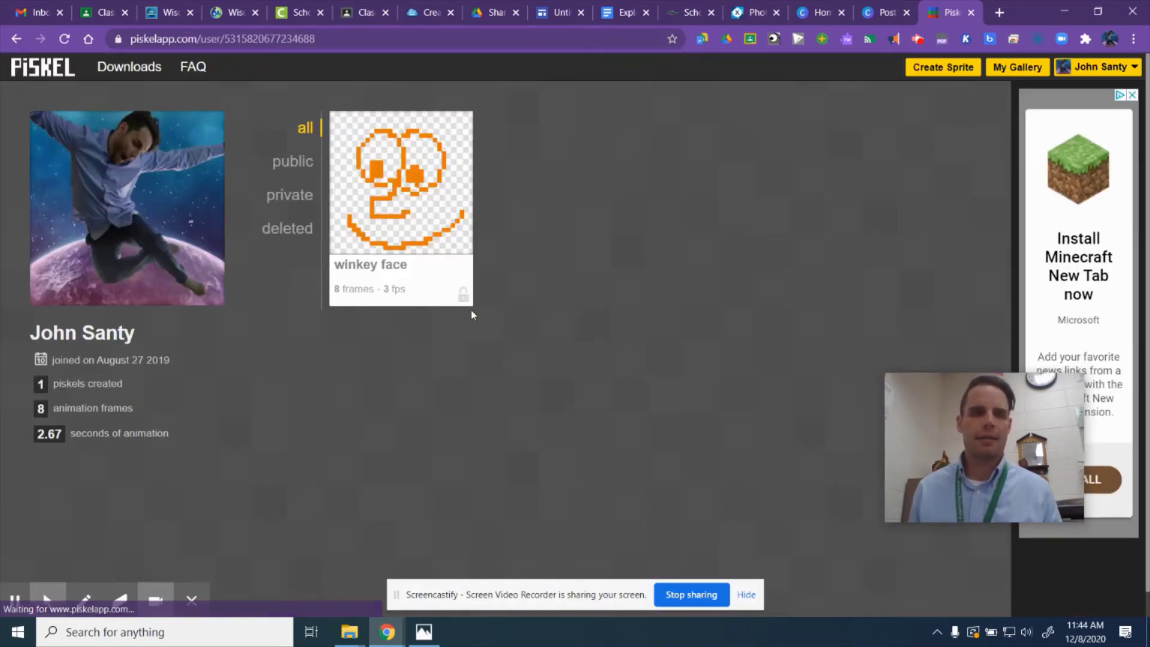
mouse_move(457, 281)
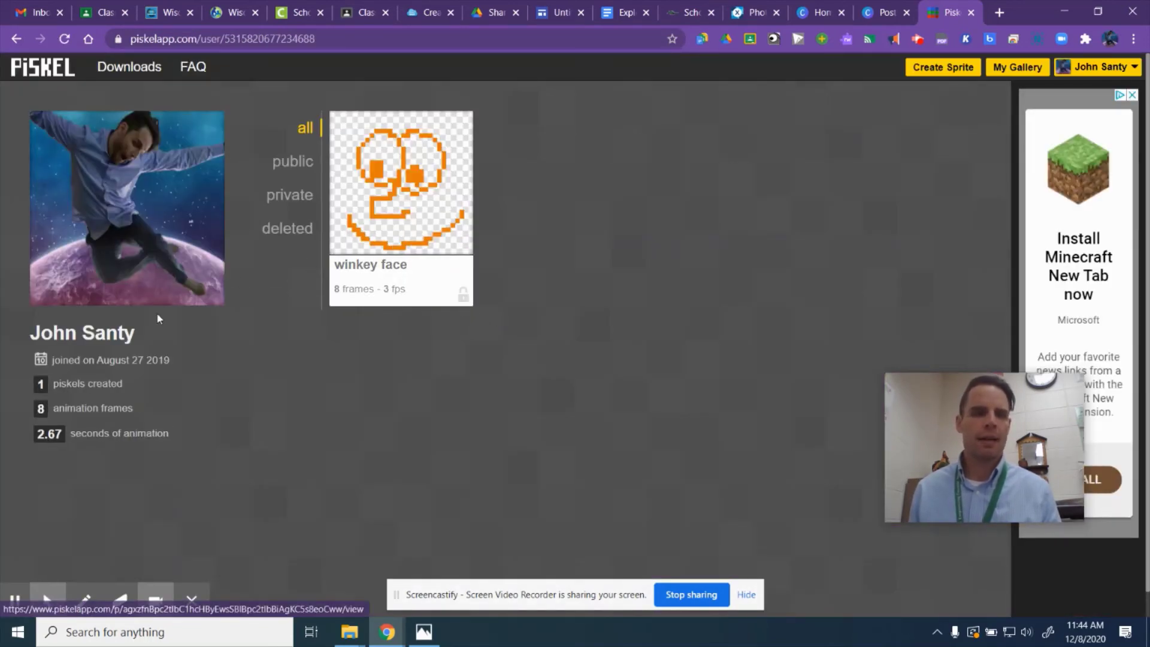
left_click(964, 69)
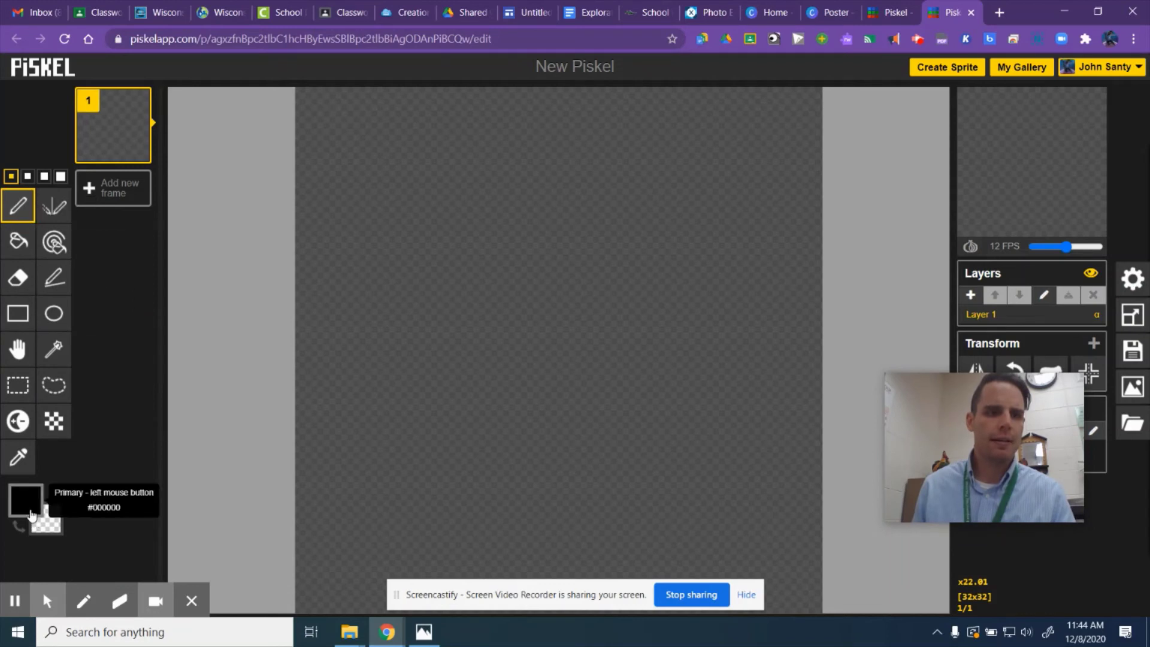
- Pick red #cc1717 and draw a pixel smile with two square eyes on frame 1
left_click(25, 500)
left_click(142, 370)
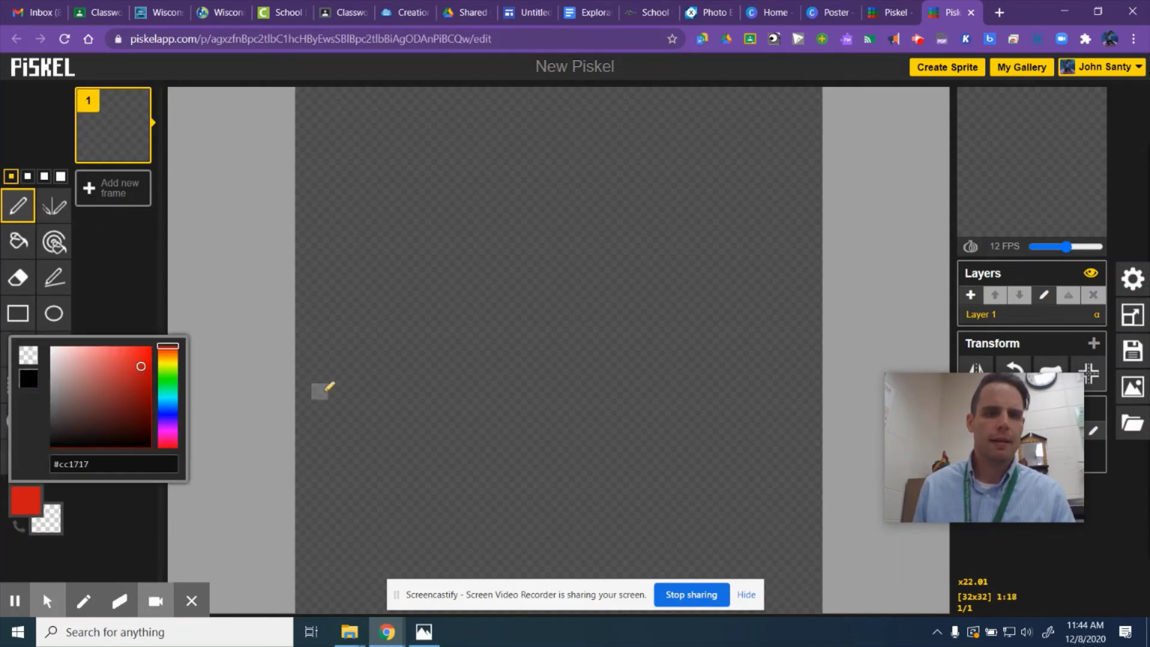
mouse_move(323, 389)
left_mouse_down()
mouse_move(398, 452)
mouse_move(740, 490)
left_mouse_up()
left_click_drag(781, 424, 780, 425)
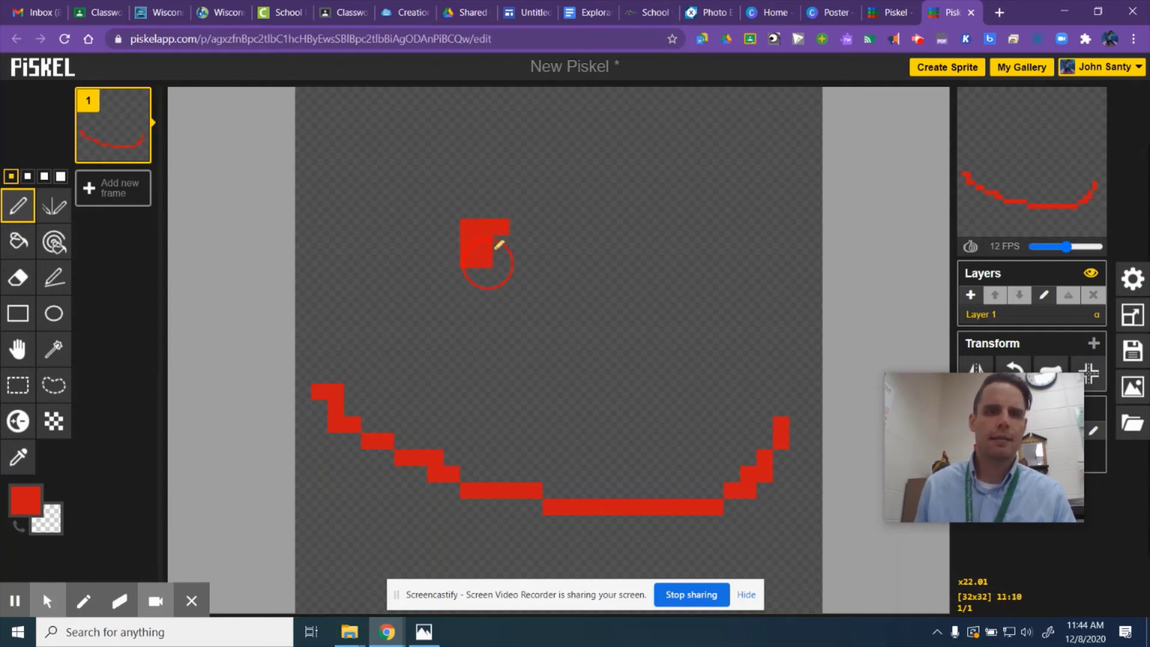
mouse_move(668, 243)
left_mouse_down()
mouse_move(672, 260)
mouse_move(655, 260)
left_mouse_up()
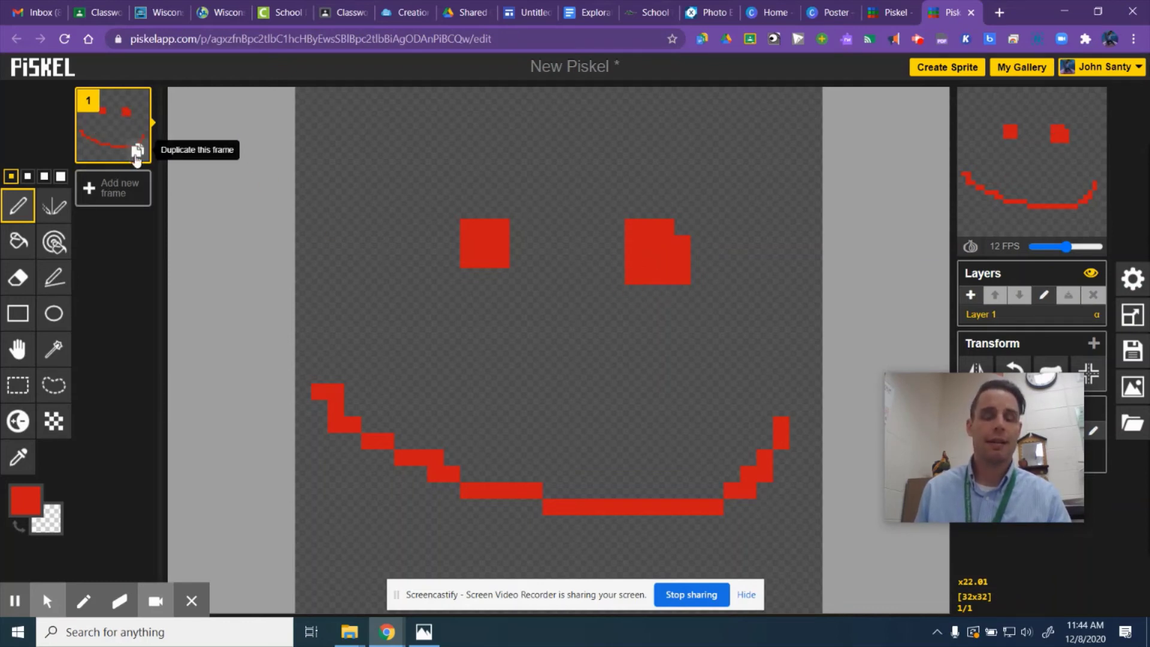
- Duplicate the face into frames 2–4, erasing the right eye progressively to make a wink
left_click(137, 152)
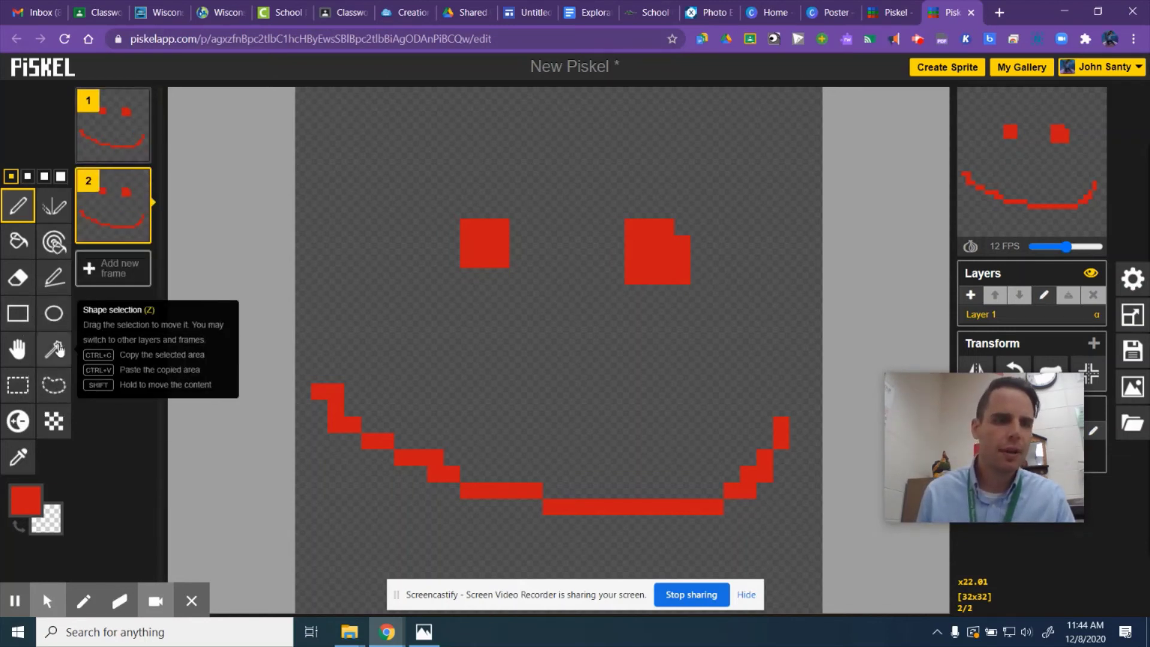
left_click(18, 277)
left_click(615, 231)
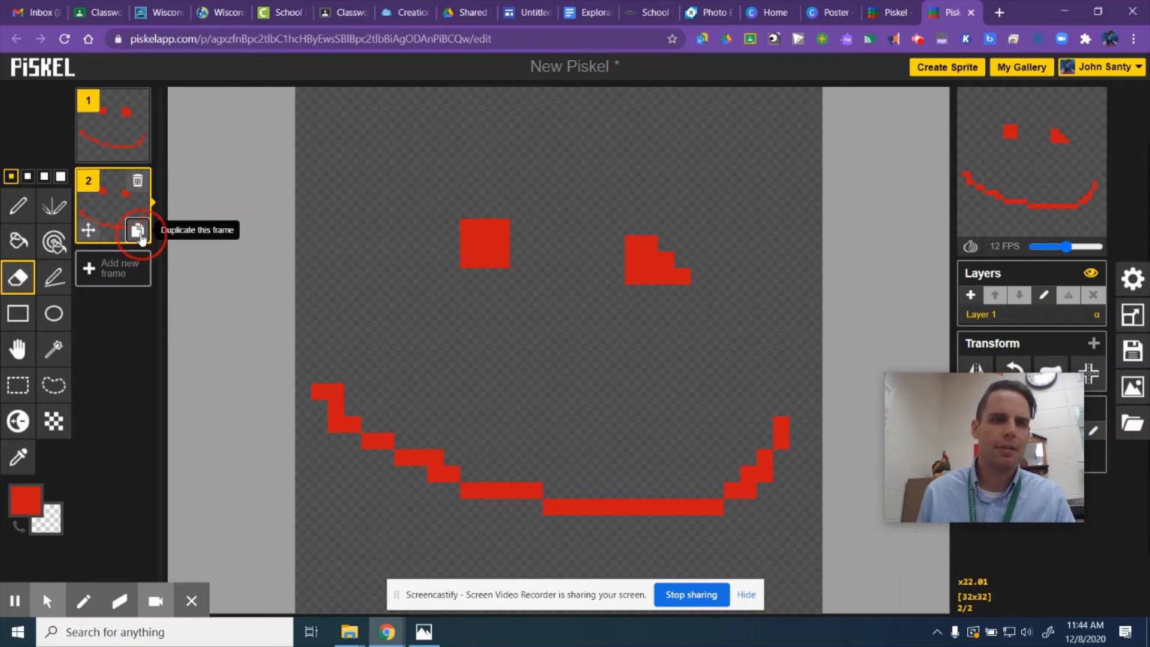
left_click(137, 232)
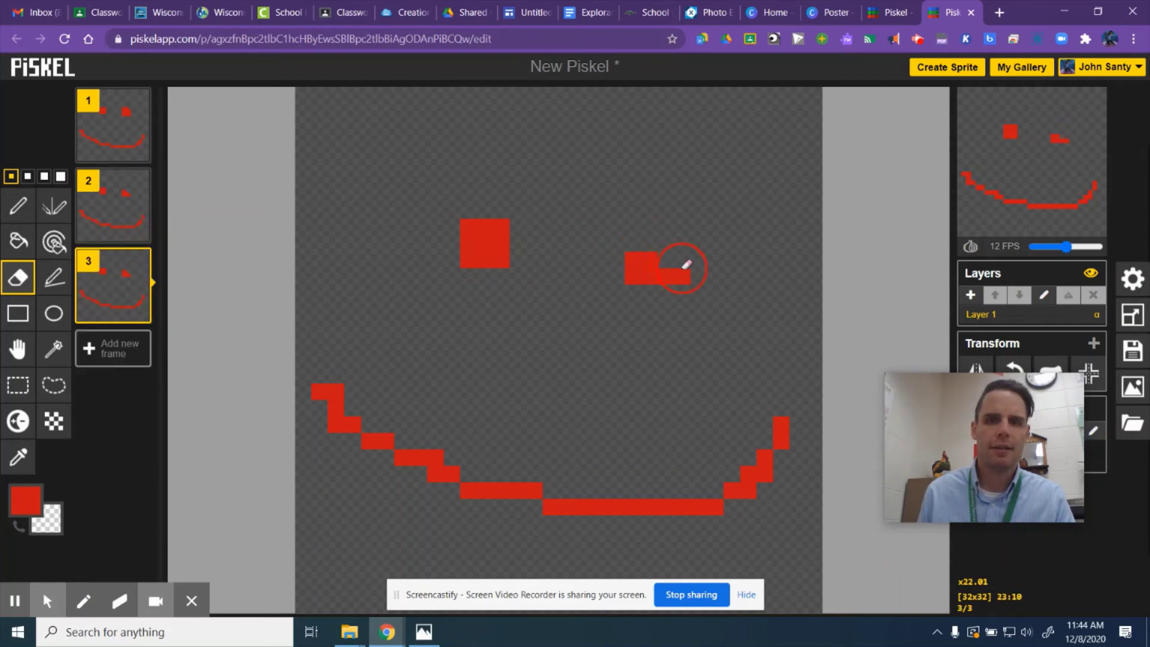
mouse_move(108, 322)
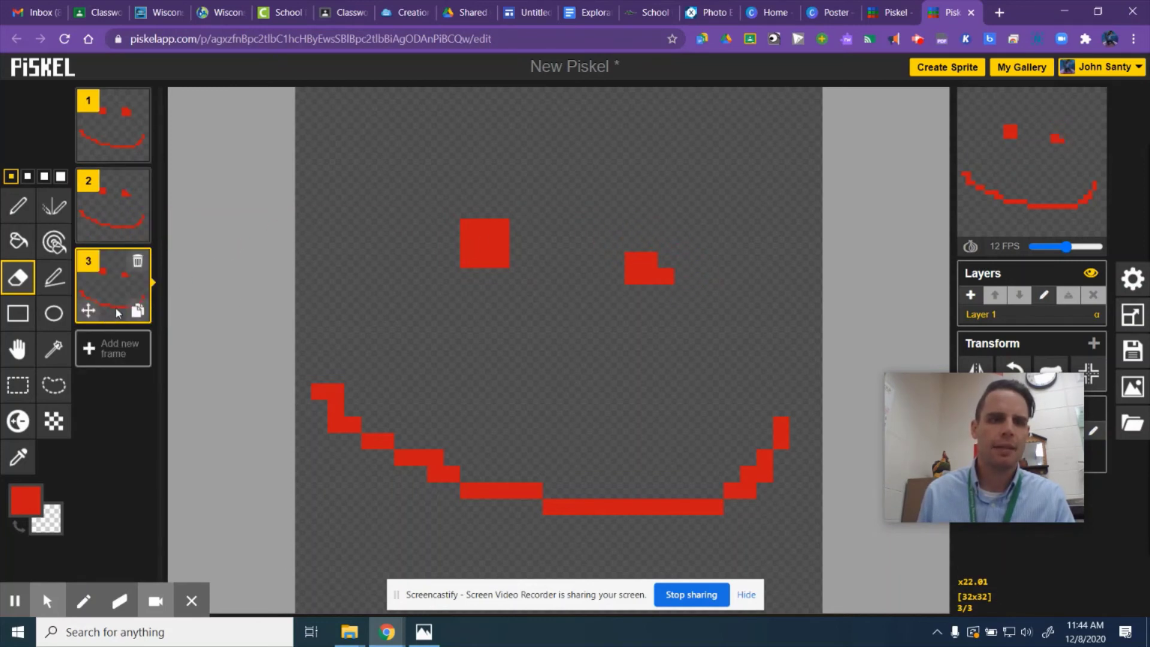
left_click(137, 310)
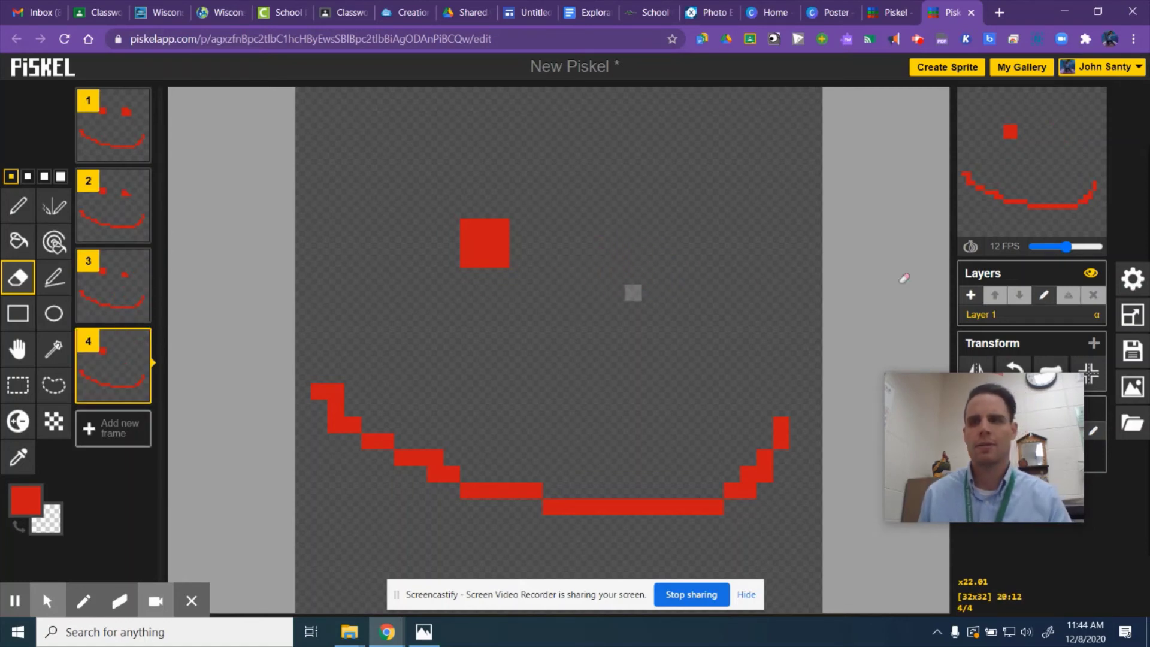
mouse_move(1048, 178)
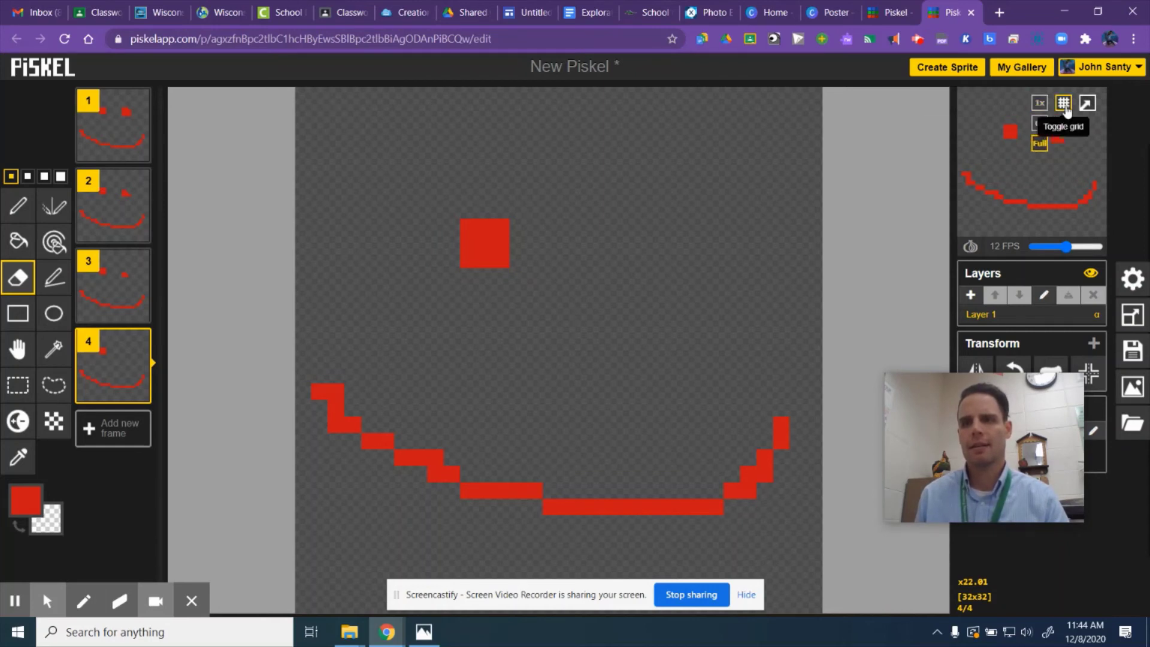
- Play the wink animation in an enlarged popup preview window, then close the popup
left_click(1085, 104)
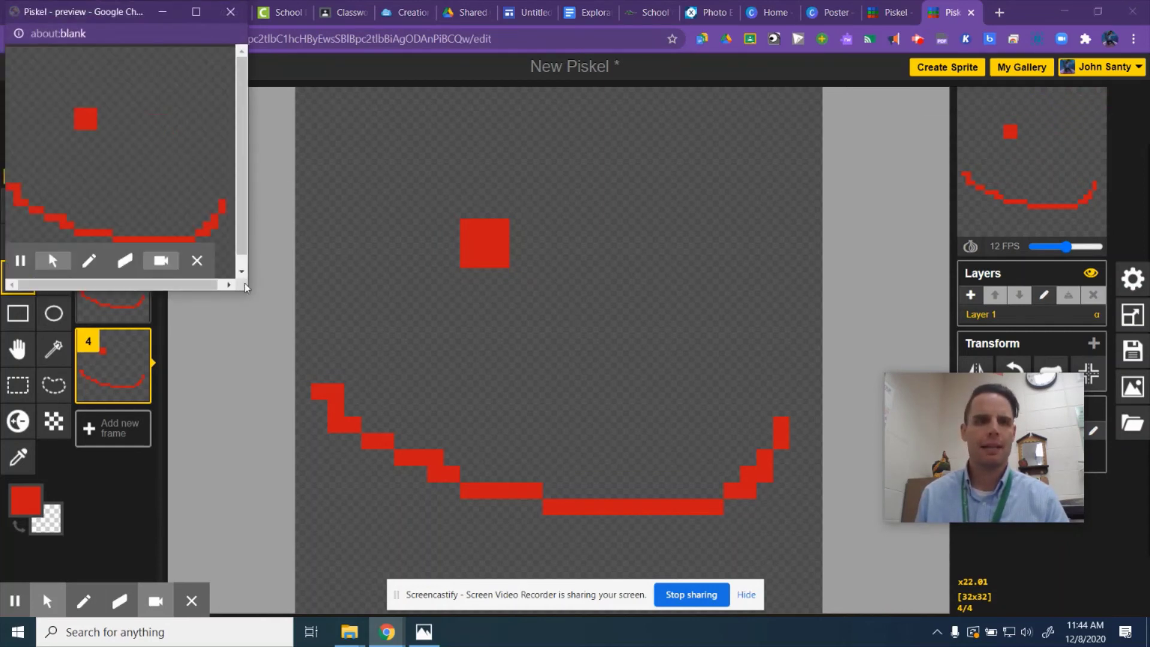
left_click_drag(249, 295, 716, 540)
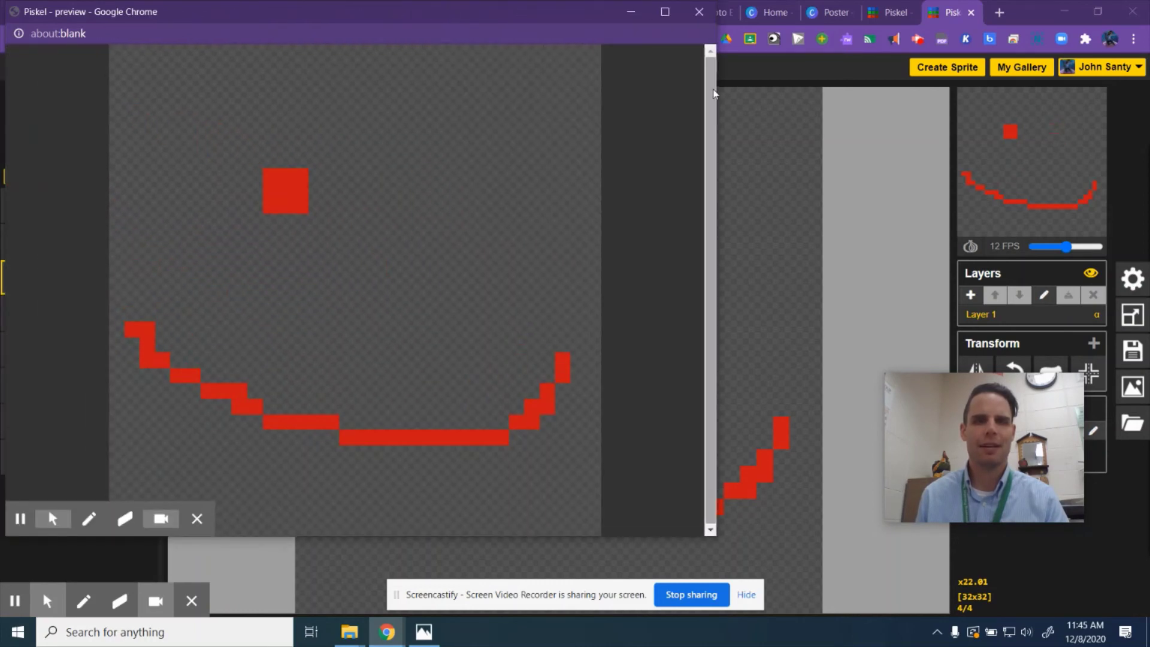
left_click(699, 11)
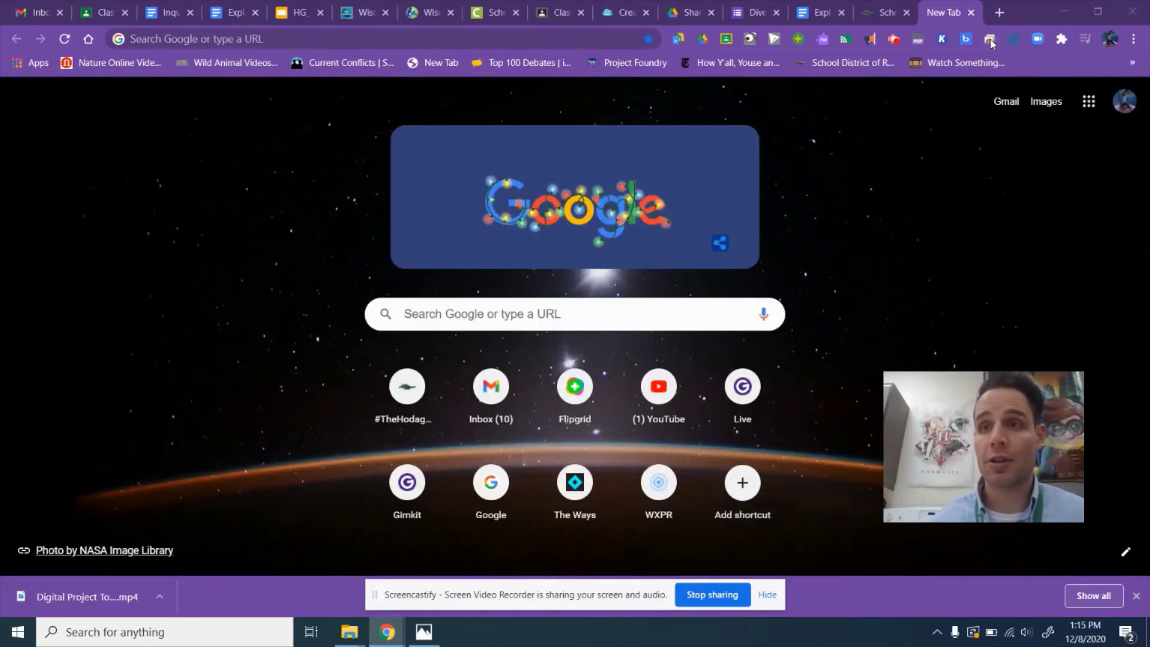
- Search Google for incredibox and open the official incredibox.com homepage
left_click(596, 37)
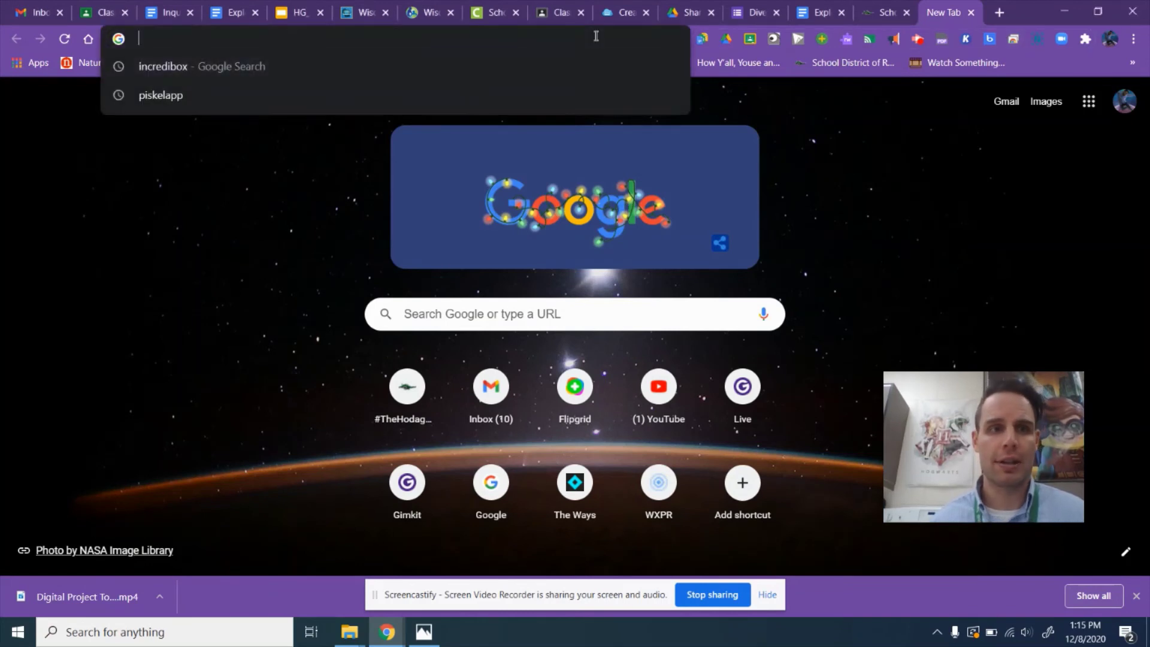
type("incredib")
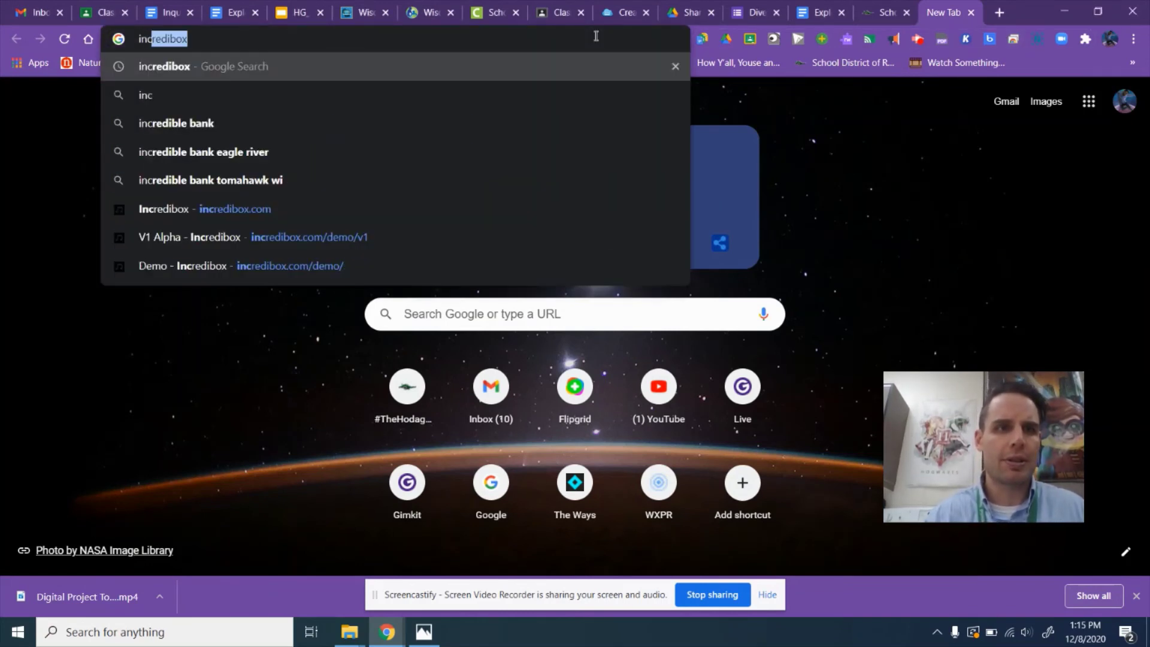
type("ox")
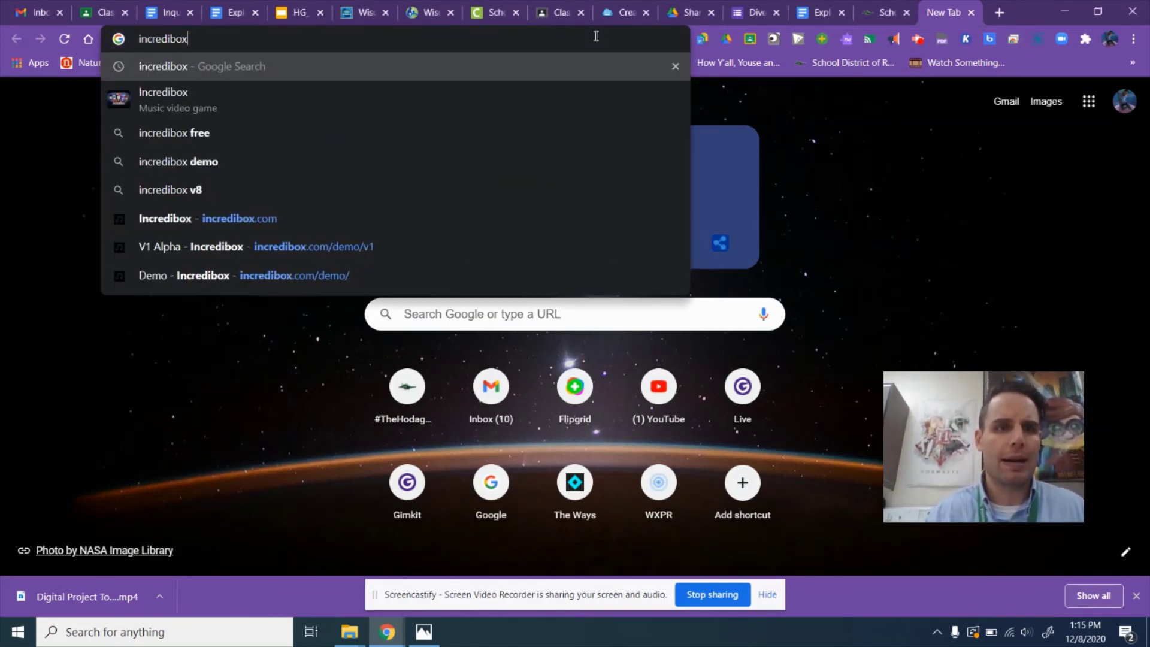
key("Return")
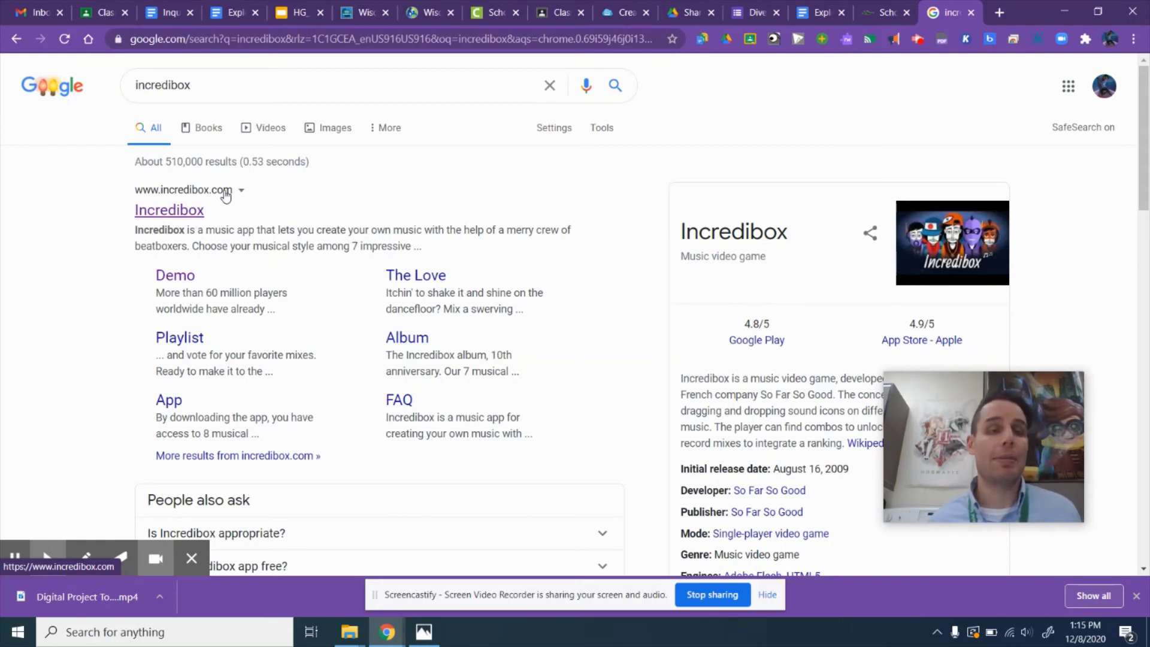
left_click(195, 214)
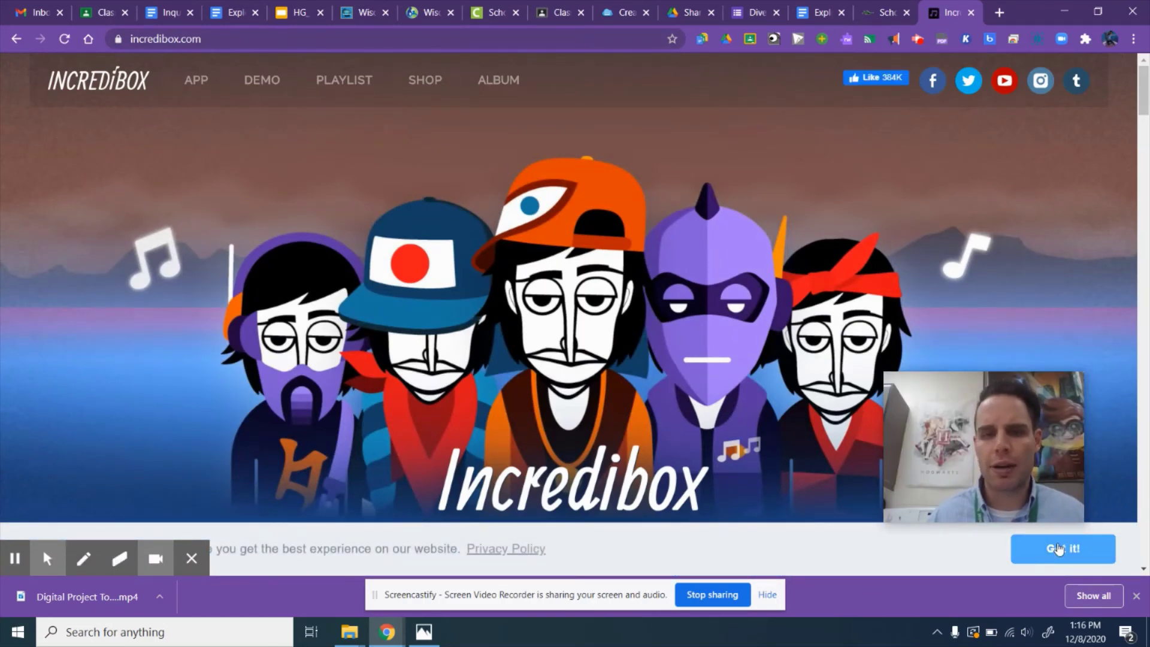
- Dismiss Incredibox's cookie notice and open the web demo's version-selection page
left_click(1058, 549)
scroll(692, 492, "down", 1)
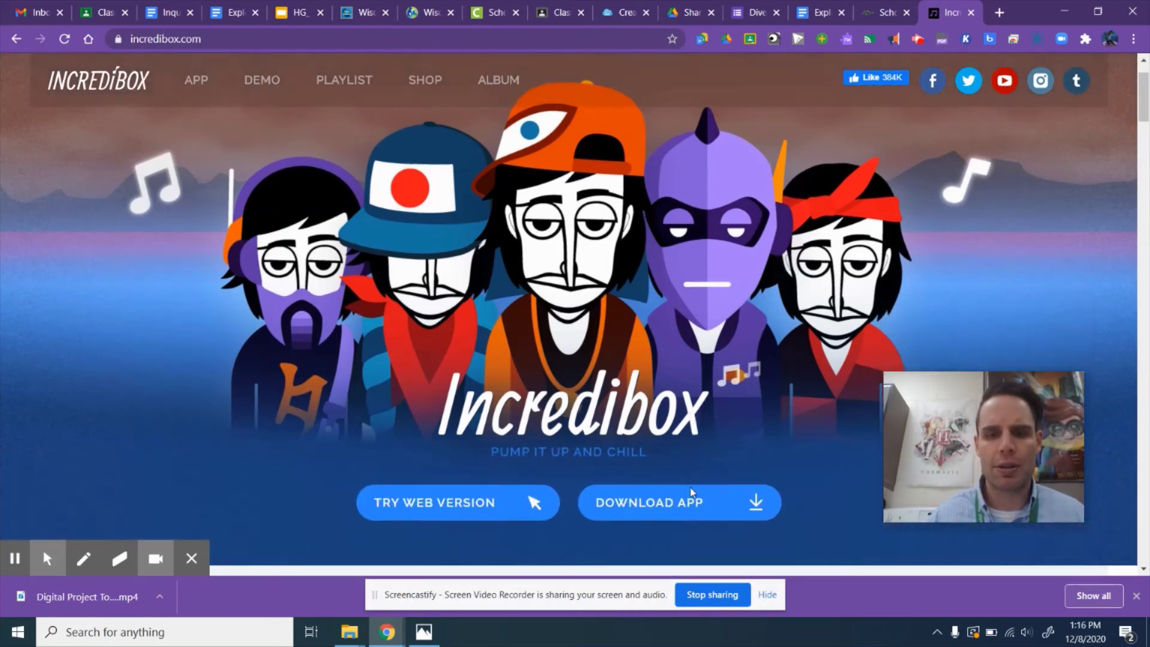
scroll(692, 492, "down", 1)
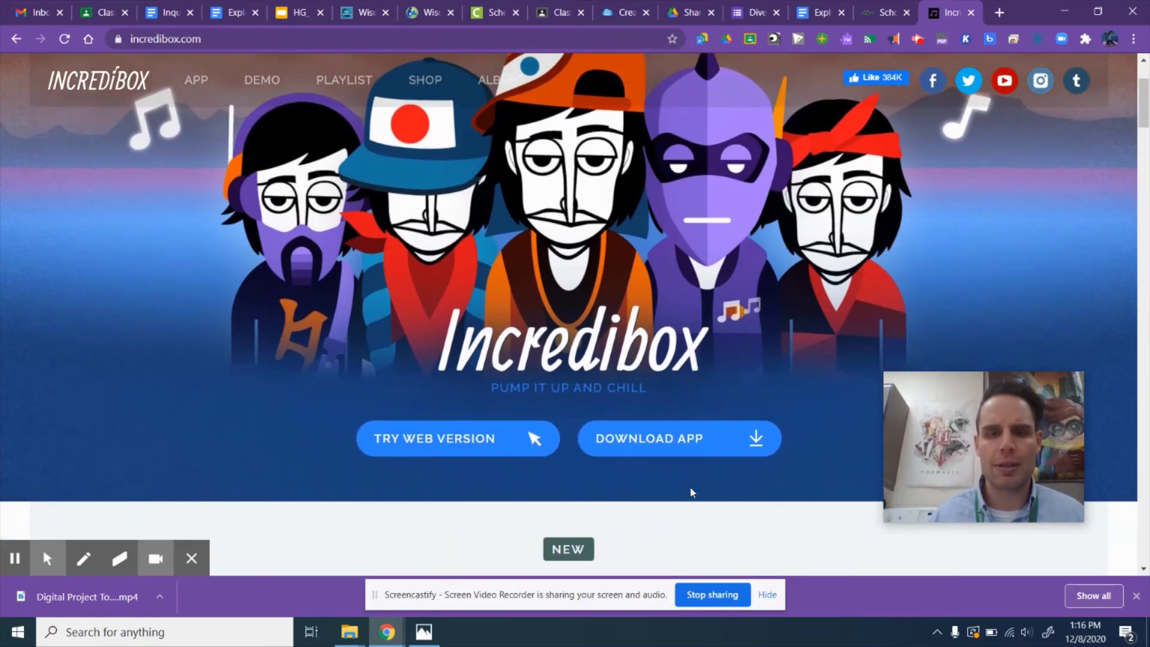
left_click(512, 449)
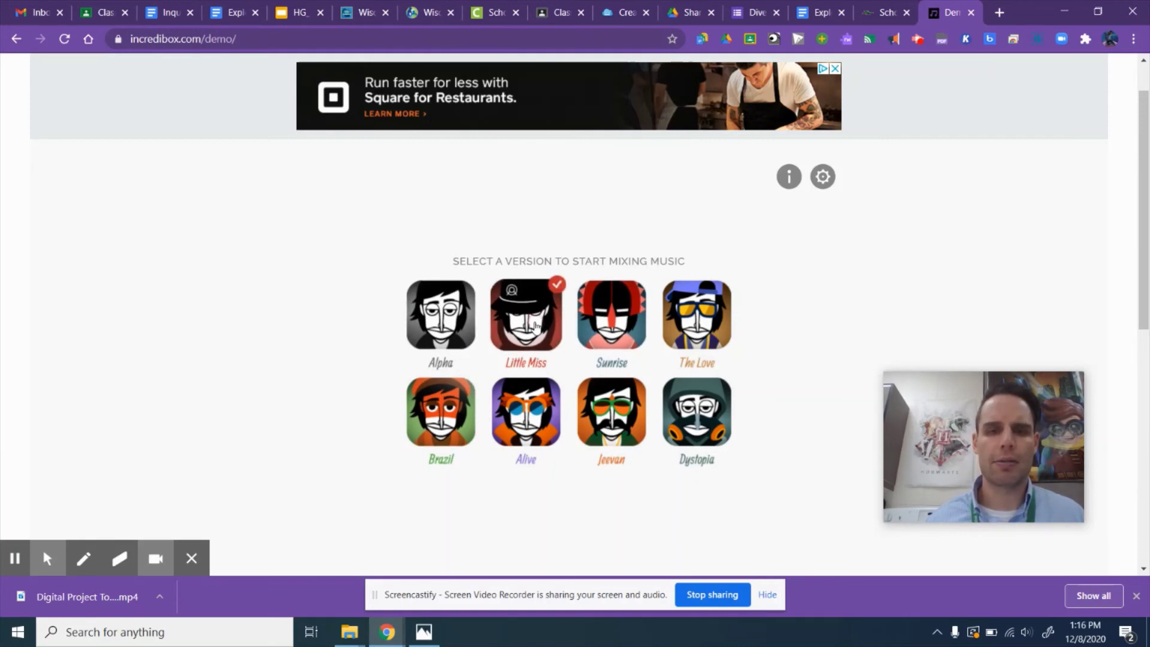
- Choose the Little Miss (V2) version and start it to load the mixing stage
left_click(535, 326)
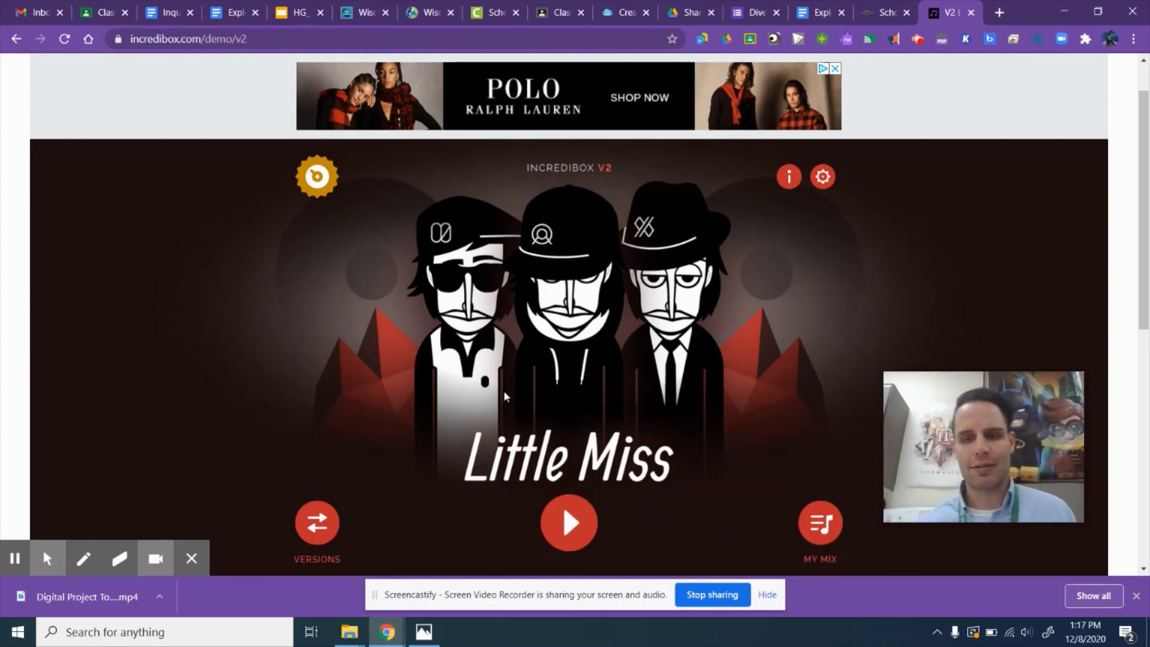
left_click(558, 525)
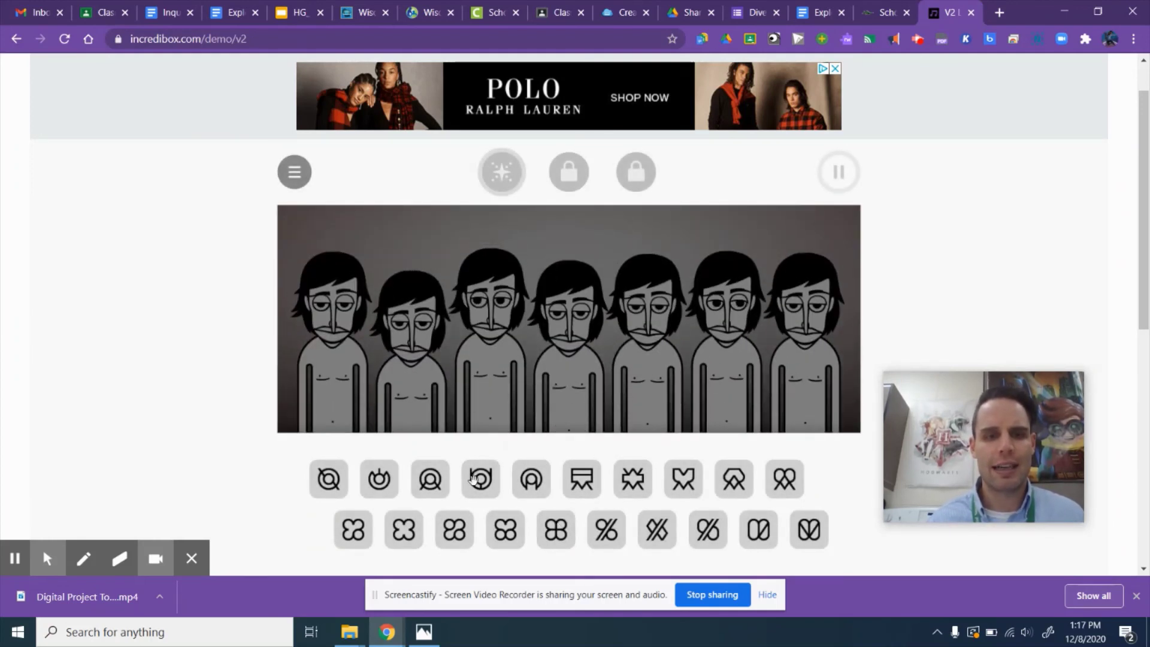
- Give the first two performers sounds, raise system volume, and mute then unmute performer two
left_click_drag(322, 465, 329, 404)
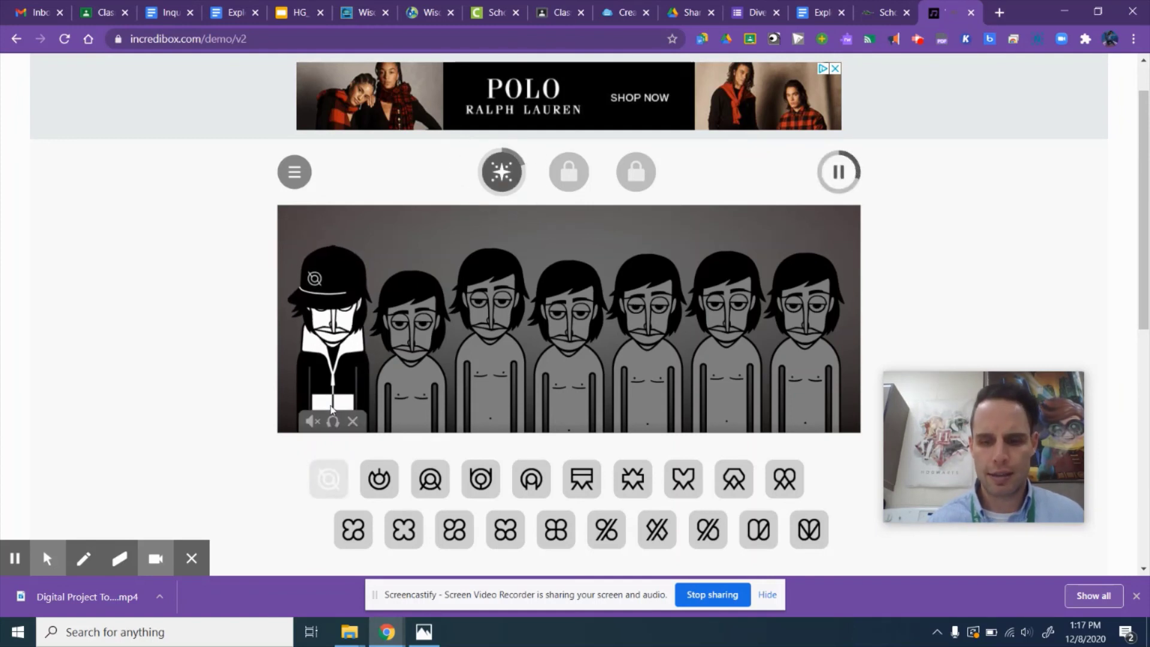
key("XF86AudioLowerVolume")
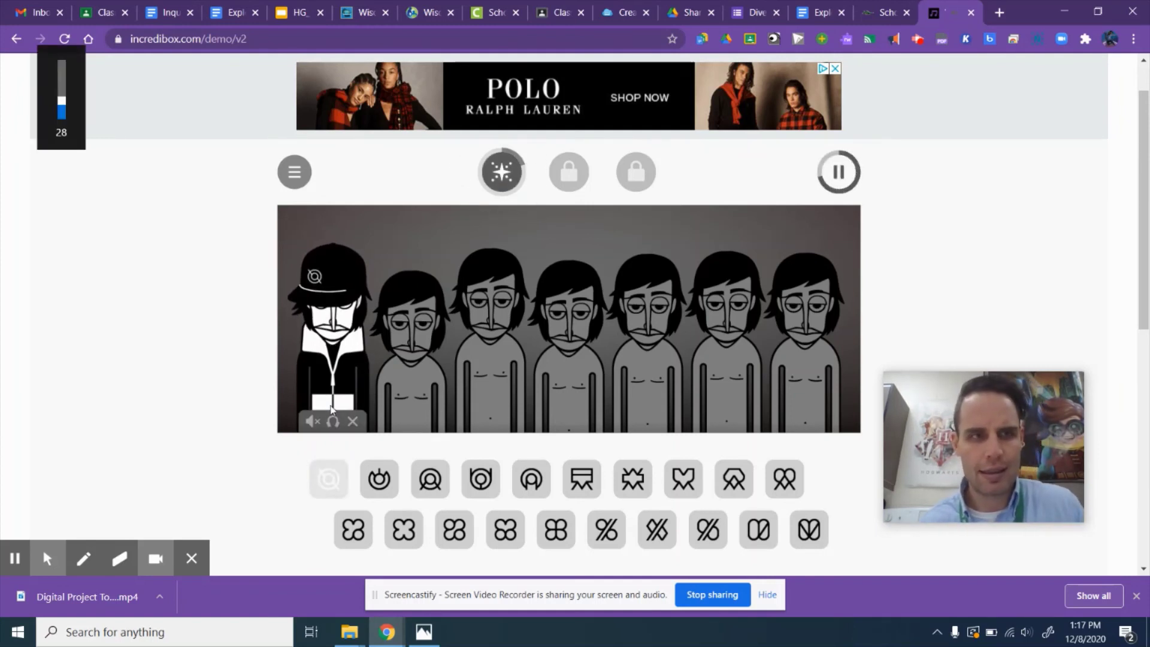
key("XF86AudioRaiseVolume")
key("XF86AudioRaiseVolume")
key("XF86AudioRaiseVolume")
key("XF86AudioRaiseVolume")
key("XF86AudioRaiseVolume")
key("XF86AudioRaiseVolume")
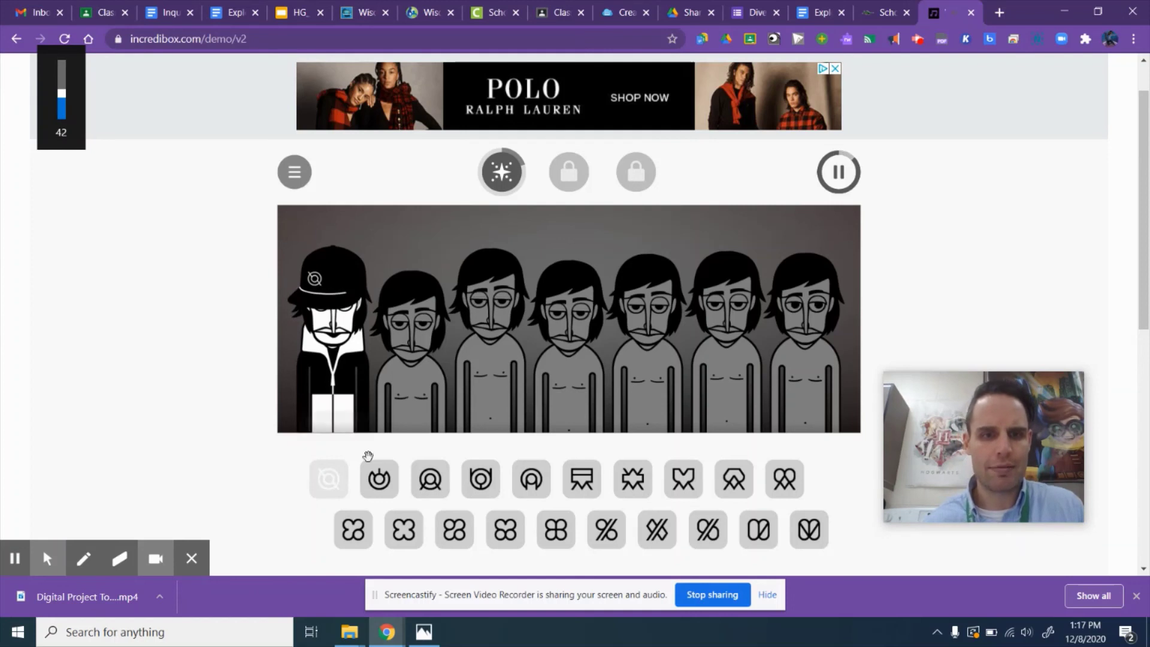
key("XF86AudioRaiseVolume")
key("XF86AudioRaiseVolume")
left_click_drag(379, 478, 413, 419)
right_click(416, 421)
left_click(395, 393)
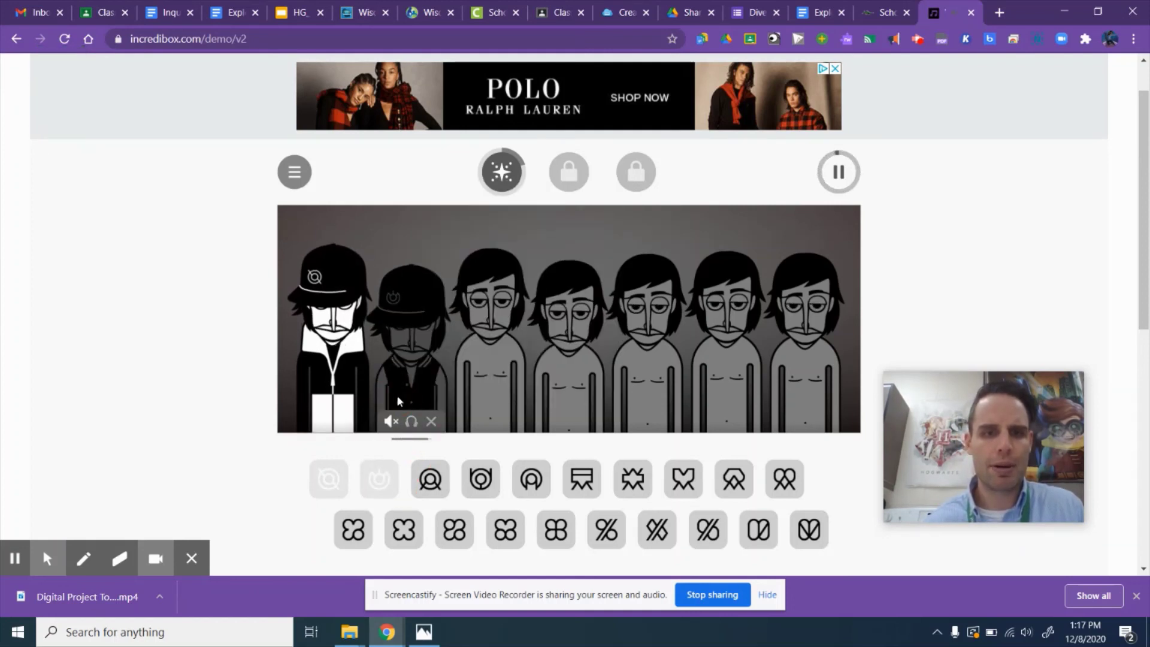
left_click(394, 420)
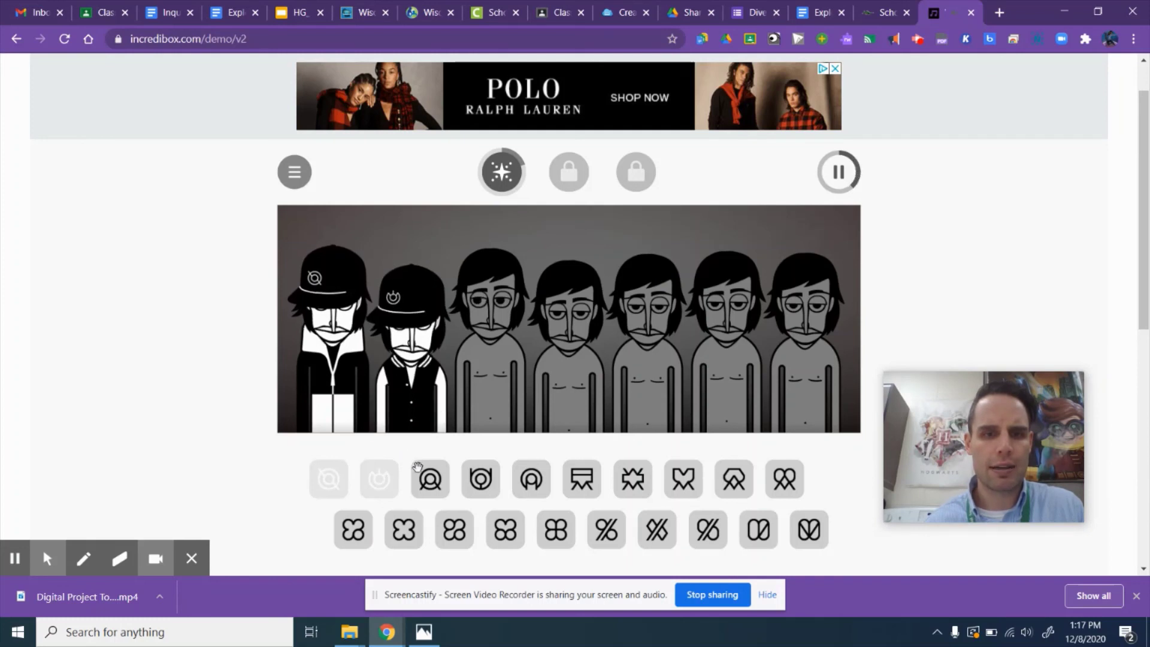
- Drag sounds onto performers three through seven to complete the layered mix
left_click_drag(427, 477, 485, 413)
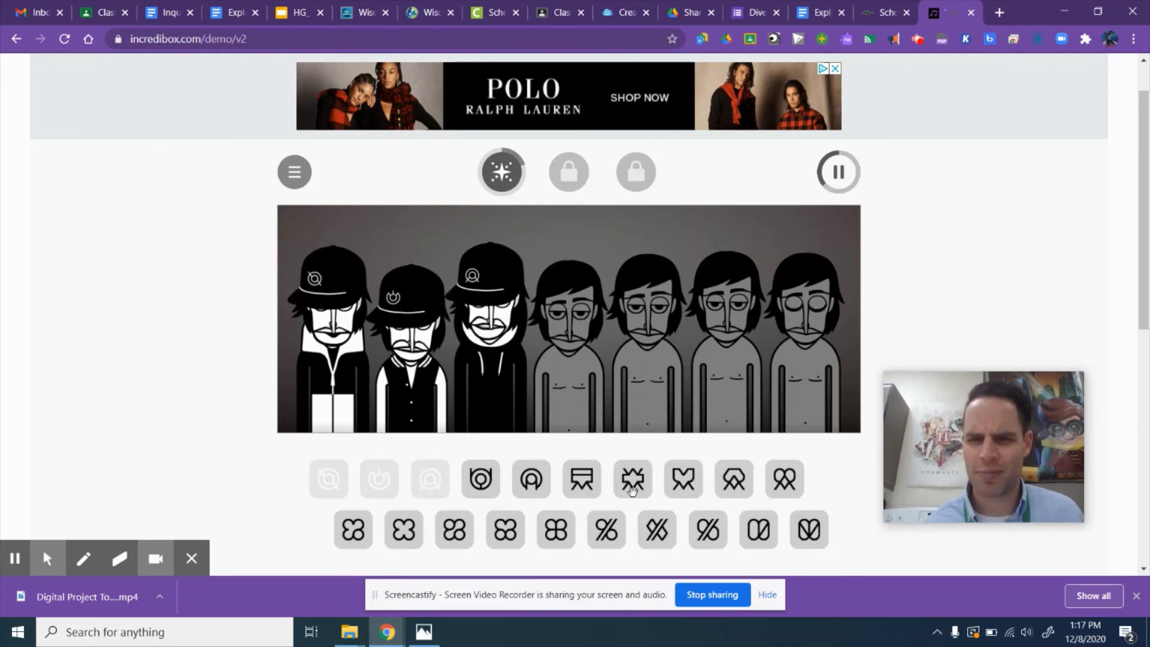
left_click_drag(682, 482, 552, 419)
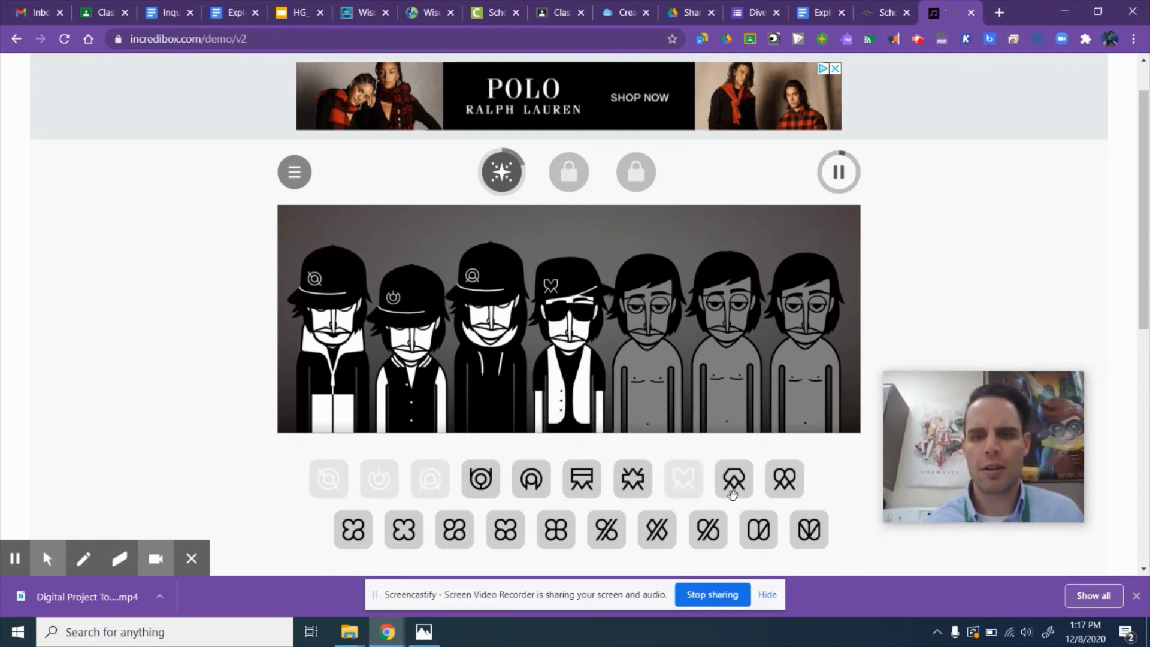
left_click_drag(732, 494, 646, 389)
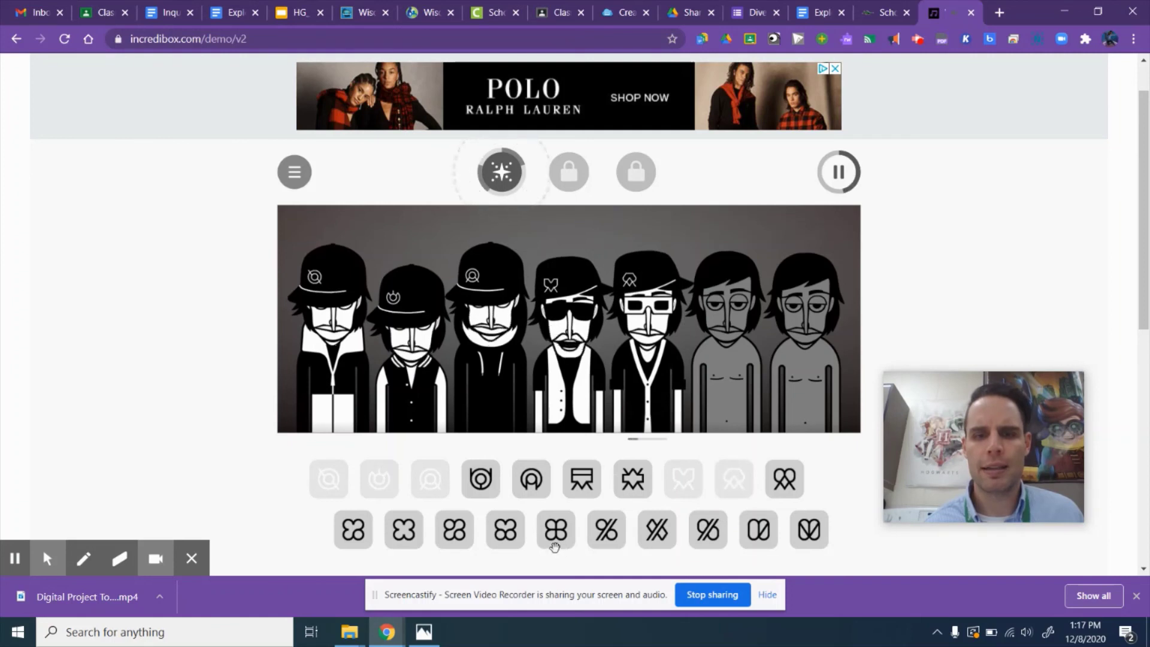
left_click_drag(554, 542, 737, 389)
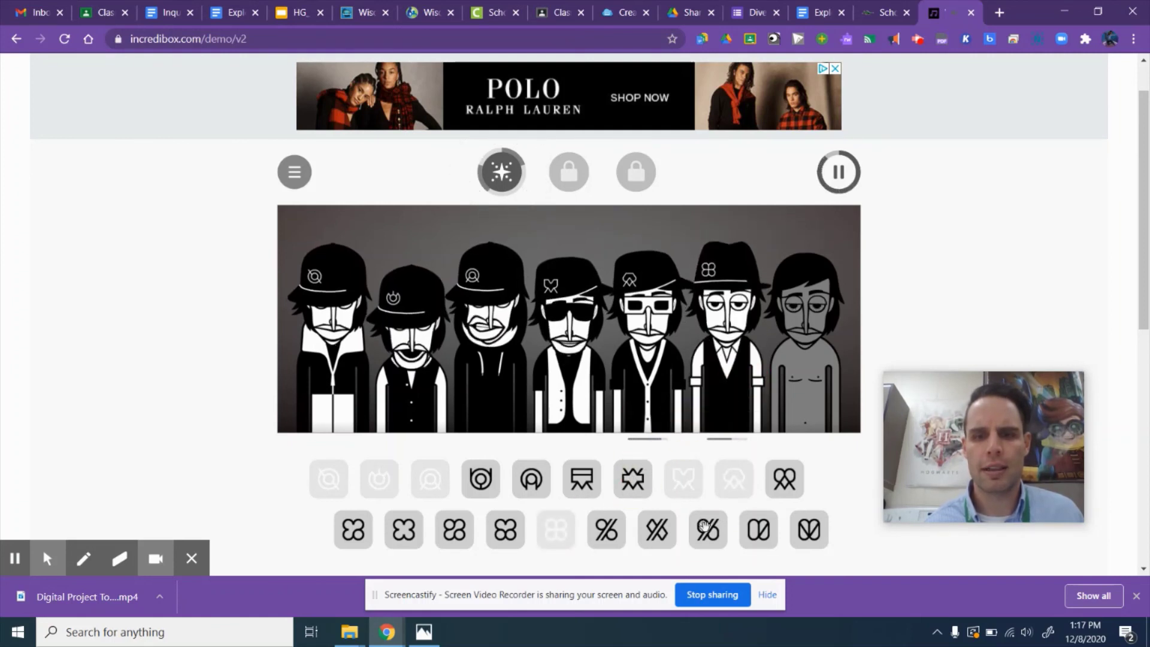
left_click_drag(705, 527, 797, 385)
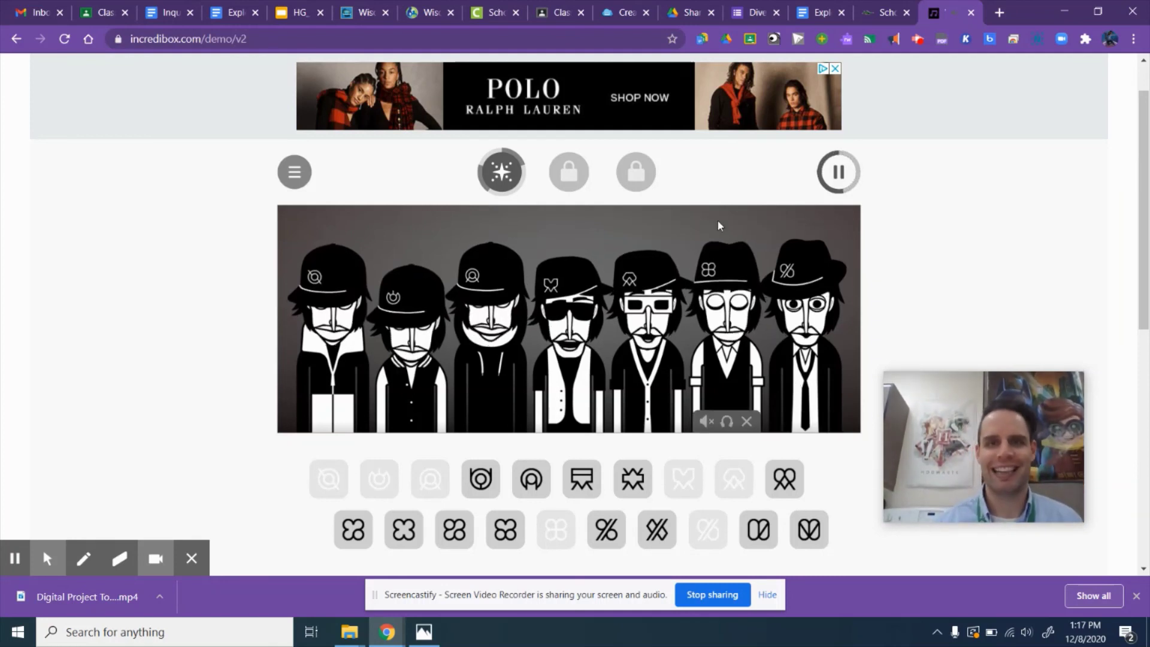
left_click(839, 174)
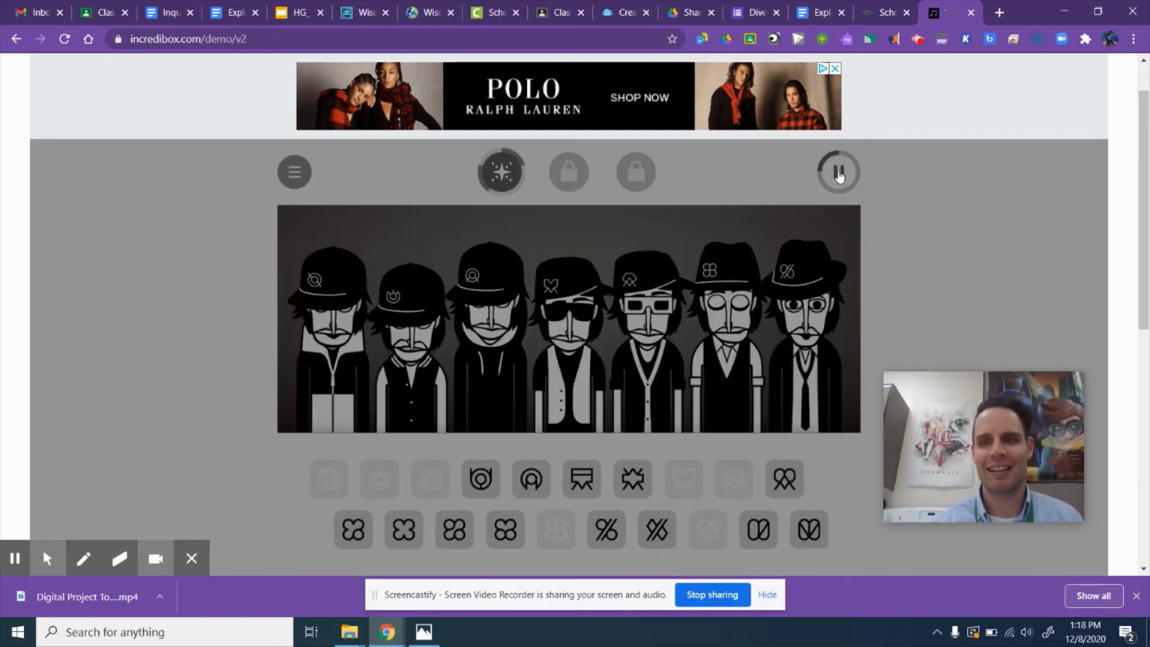